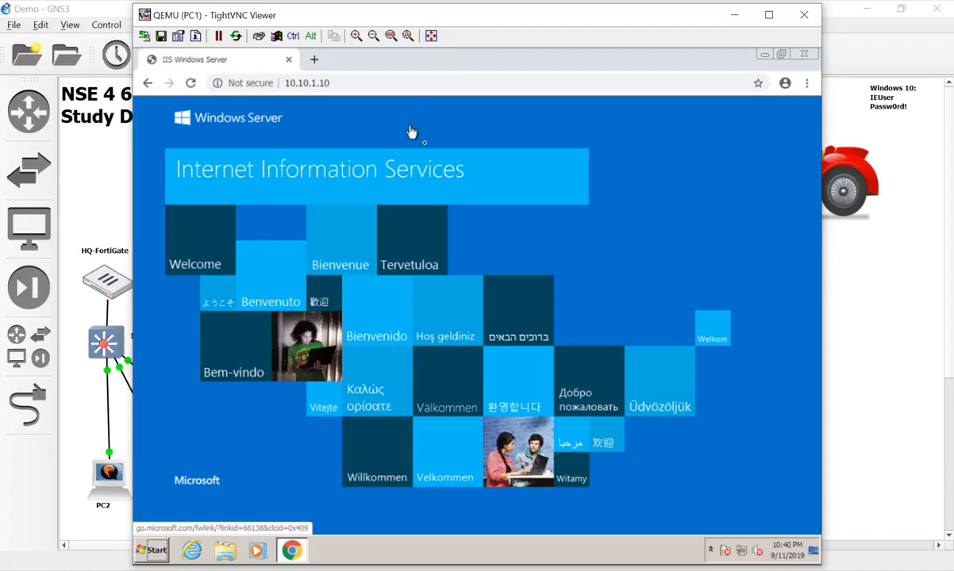
# Point Chrome at the HQ-FortiGate management address 10.10.1.254
pyautogui.click(378, 77)
pyautogui.press('Right')
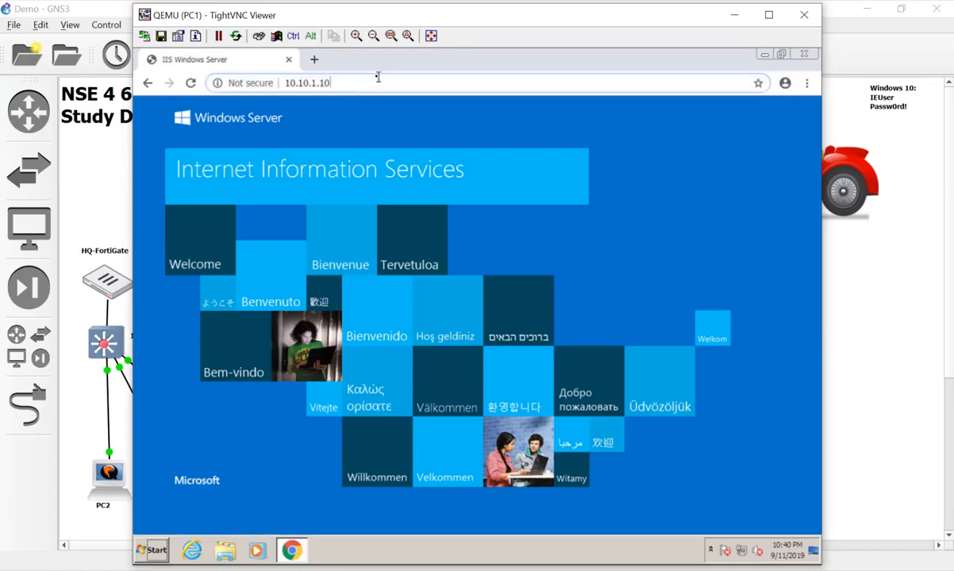
pyautogui.write('0')
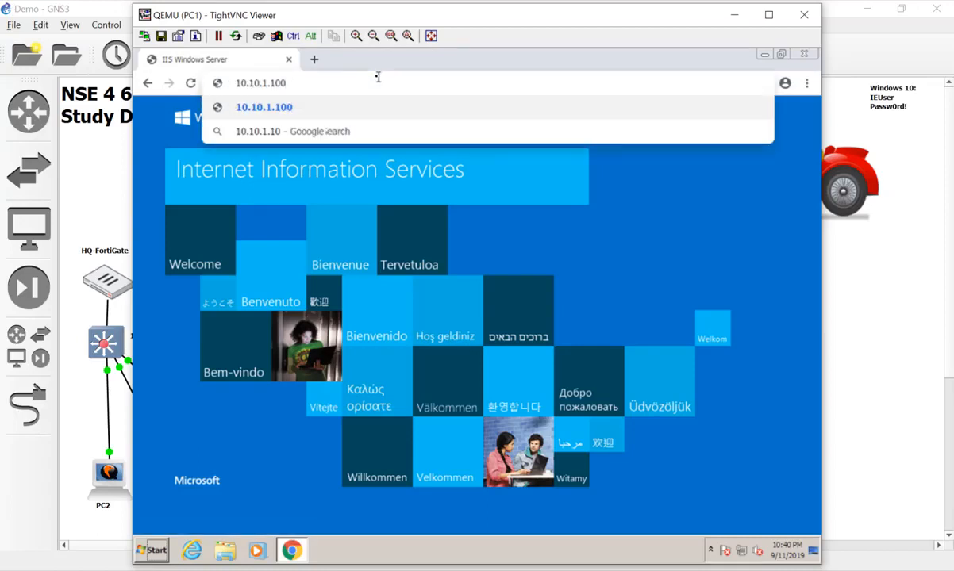
pyautogui.press('BackSpace')
pyautogui.press('BackSpace')
pyautogui.press('BackSpace')
pyautogui.write('254')
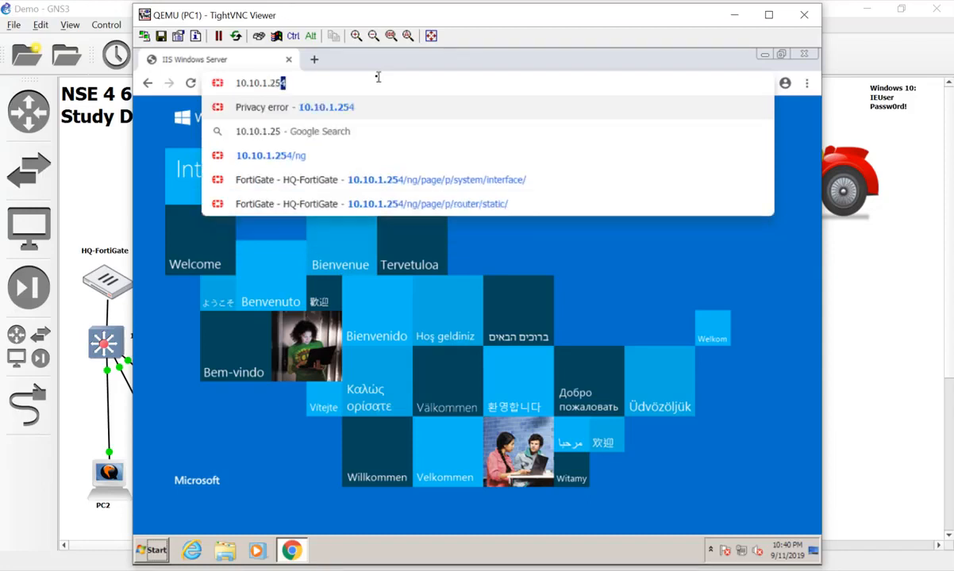
pyautogui.press('Return')
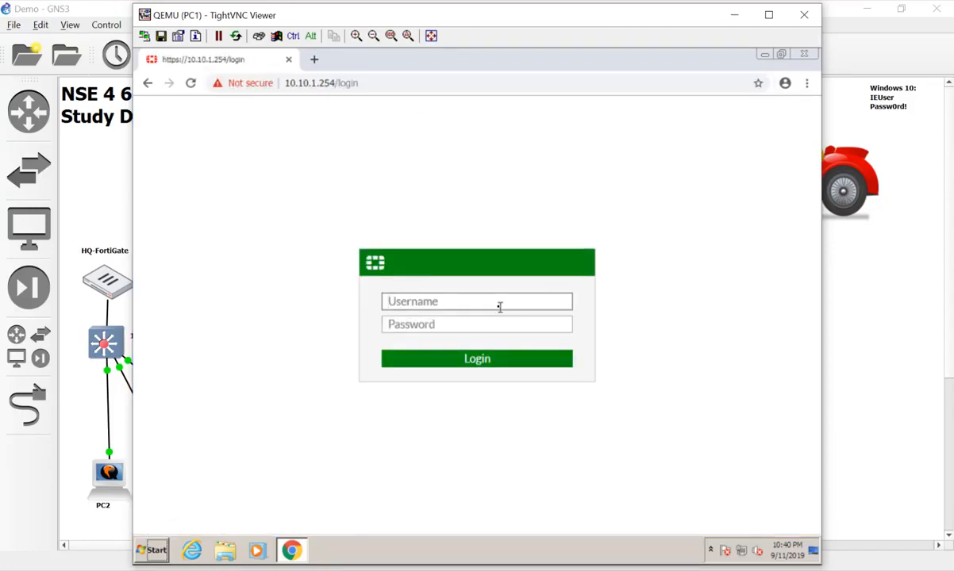
# Sign in to the FortiGate with the admin username and password
pyautogui.write('devin')
pyautogui.press('Tab')
pyautogui.write('password')
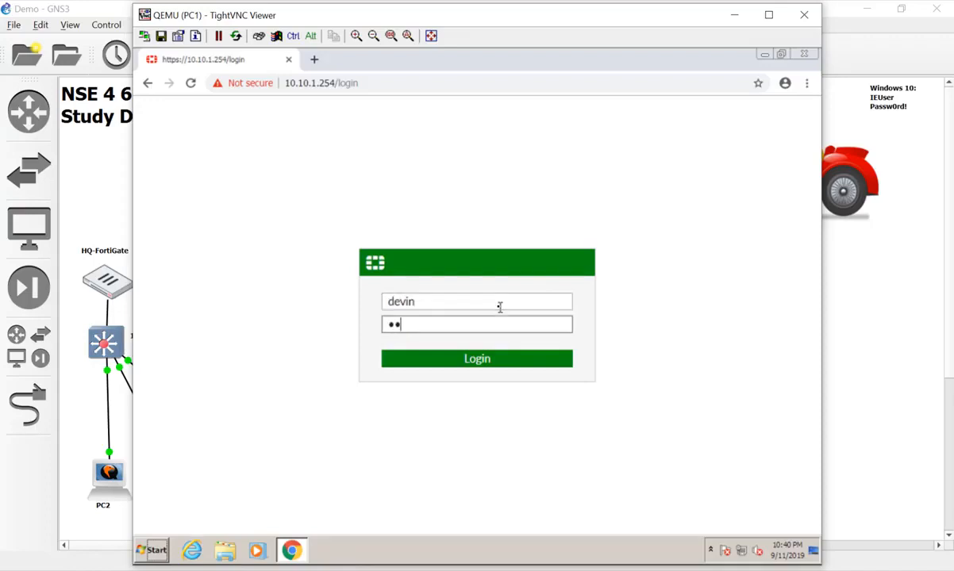
pyautogui.press('Return')
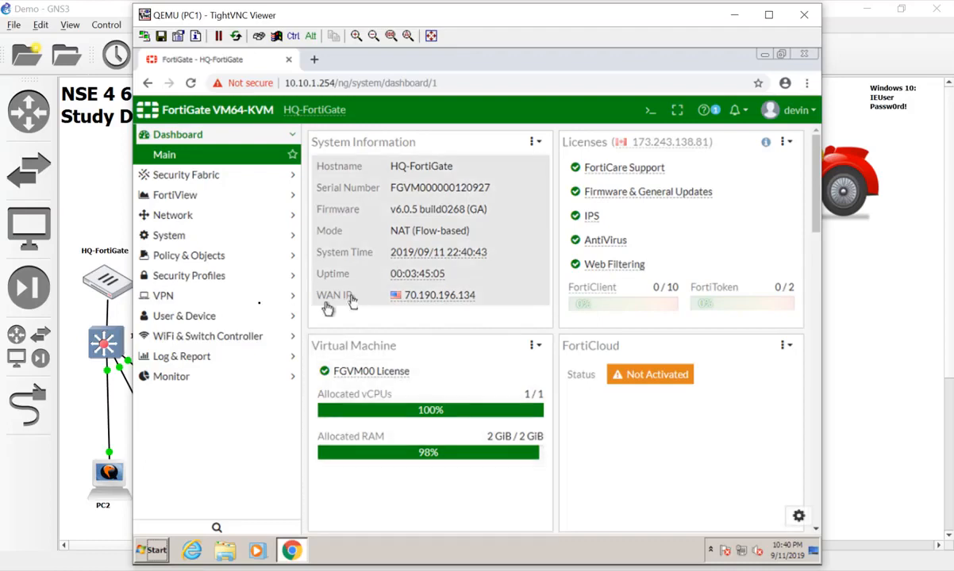
# Browse VPN's IPsec Tunnels and SSL-VPN Portals, ending on IPsec Tunnel Templates
pyautogui.click(222, 303)
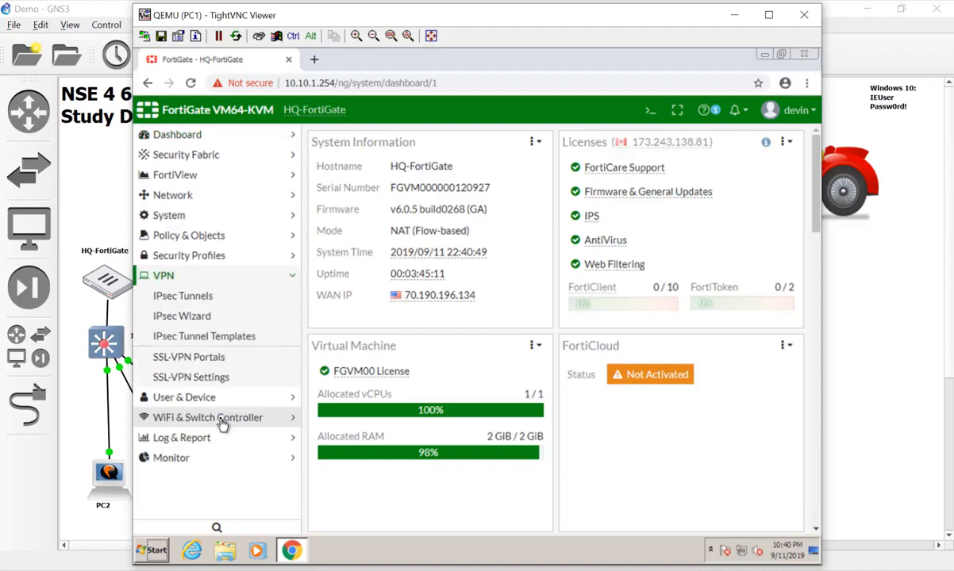
pyautogui.click(232, 299)
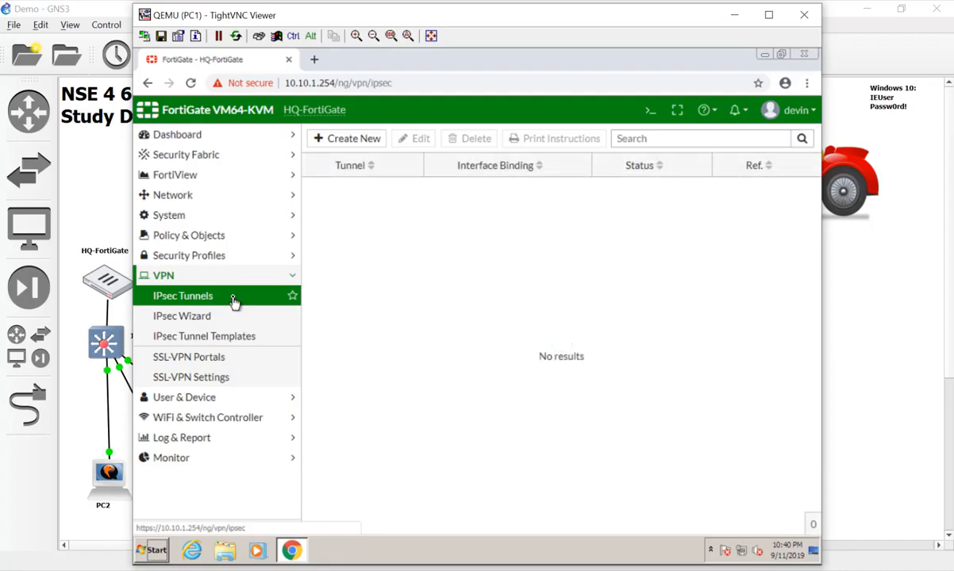
pyautogui.click(202, 356)
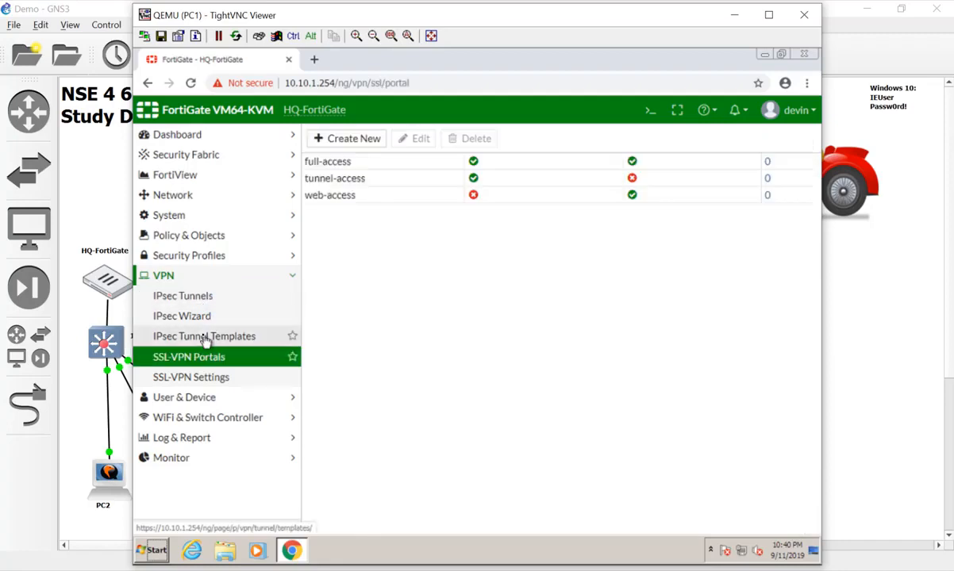
pyautogui.click(205, 340)
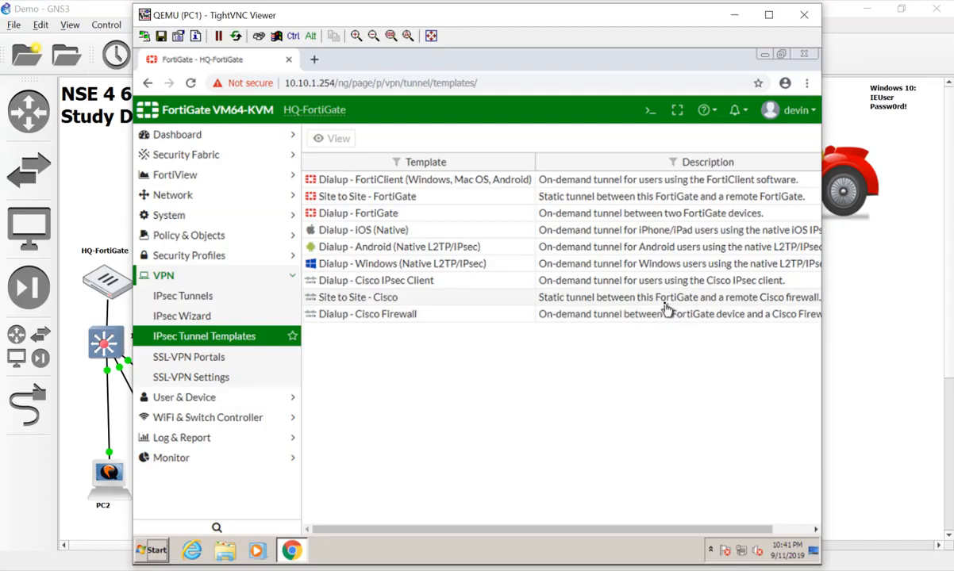
# Open the details of the Dialup - FortiClient (Windows, Mac OS, Android) template
pyautogui.click(580, 216)
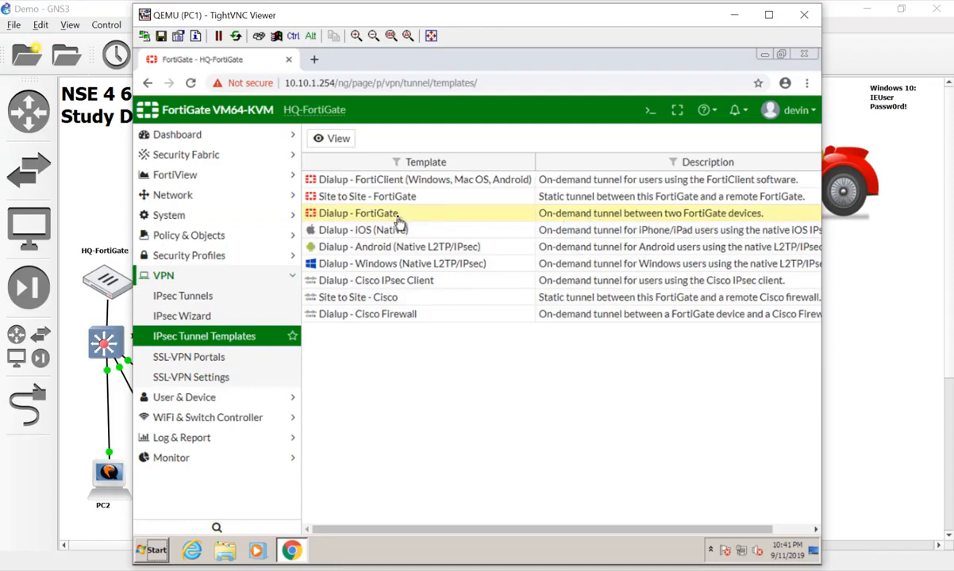
pyautogui.click(395, 184)
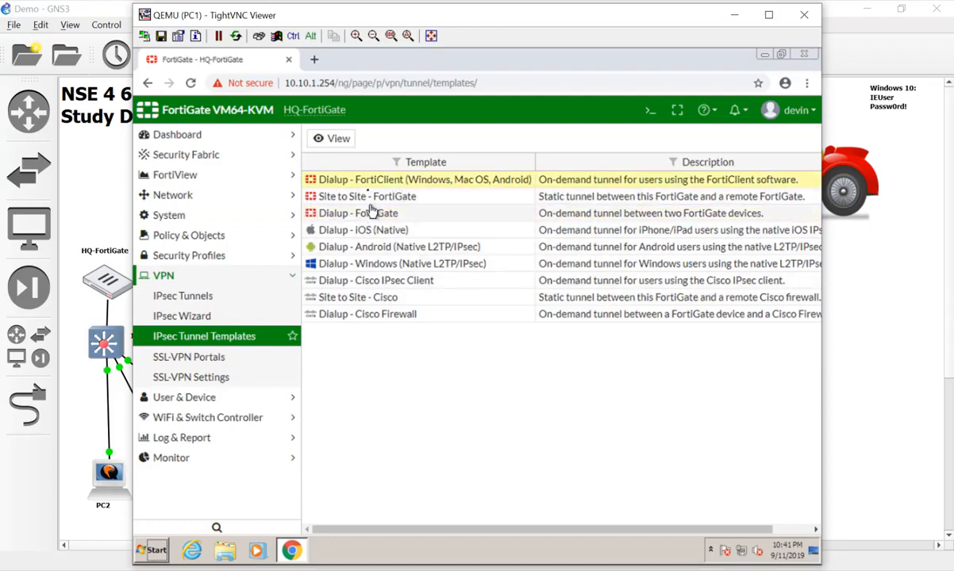
pyautogui.doubleClick(418, 185)
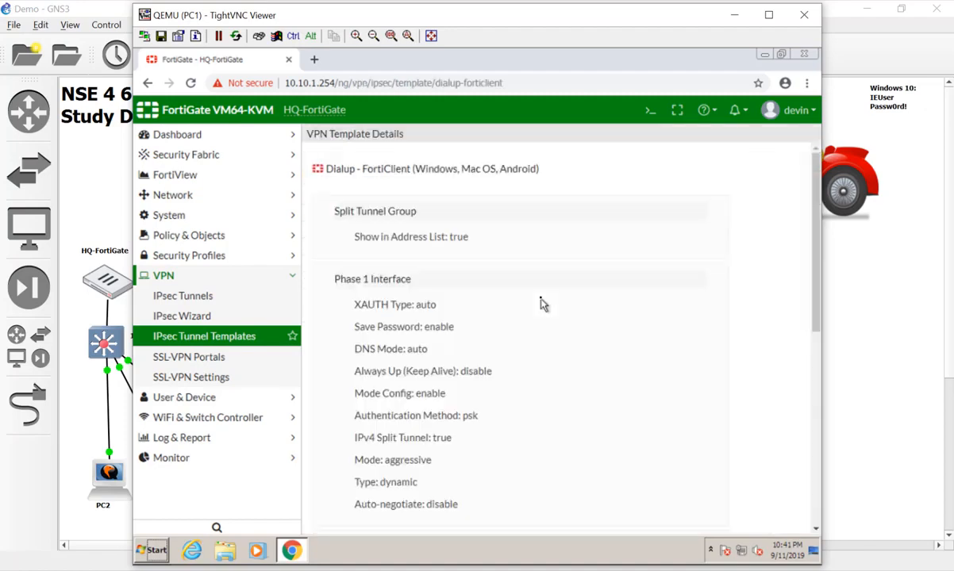
# Review the template details, highlighting the NAT: enable setting
pyautogui.scroll(-5, 542, 302)
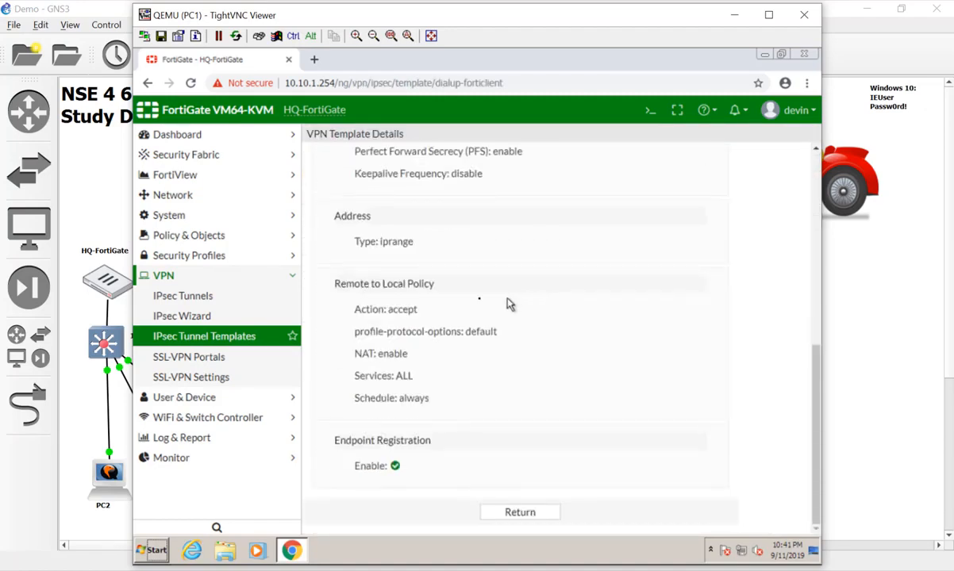
pyautogui.scroll(5, 447, 283)
pyautogui.scroll(2, 448, 306)
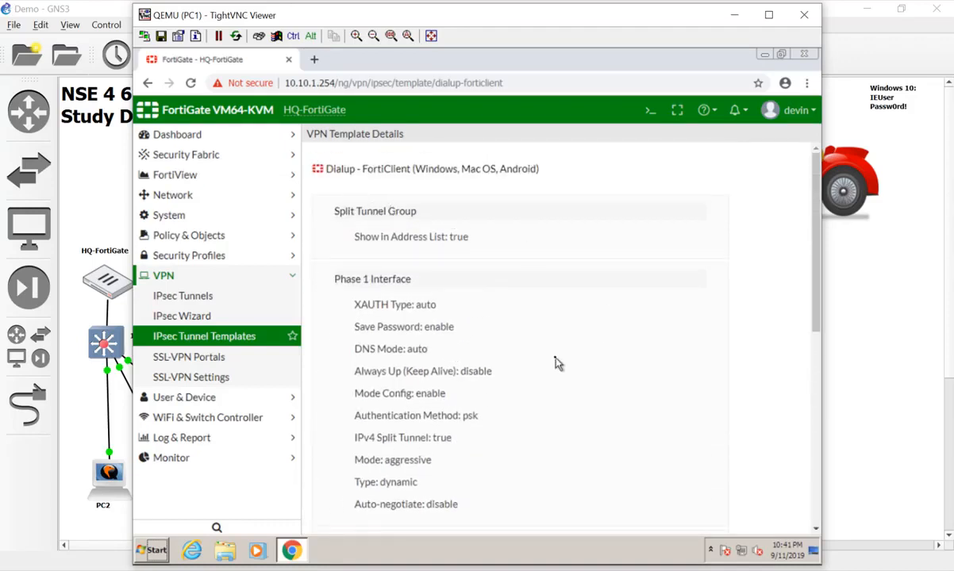
pyautogui.scroll(-3, 555, 363)
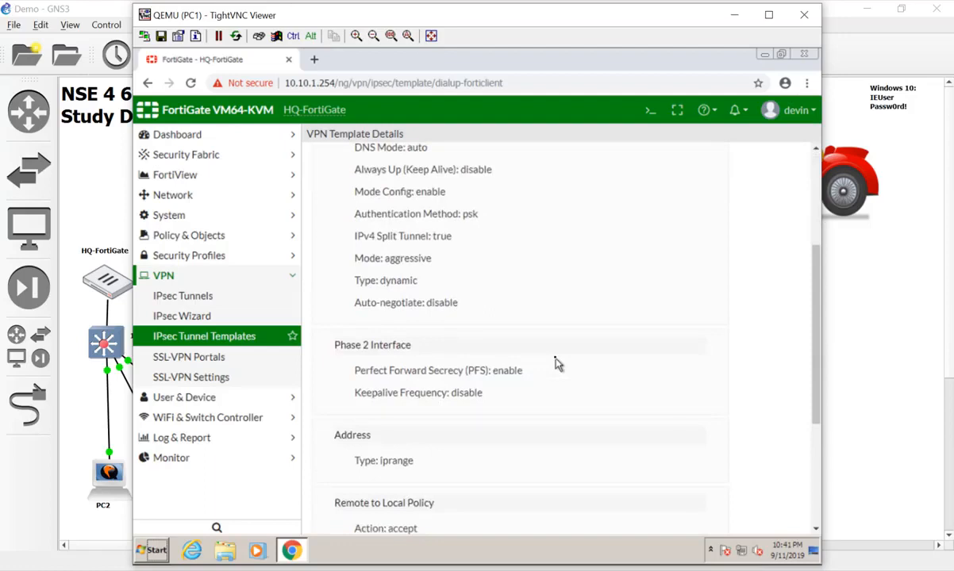
pyautogui.scroll(2, 556, 363)
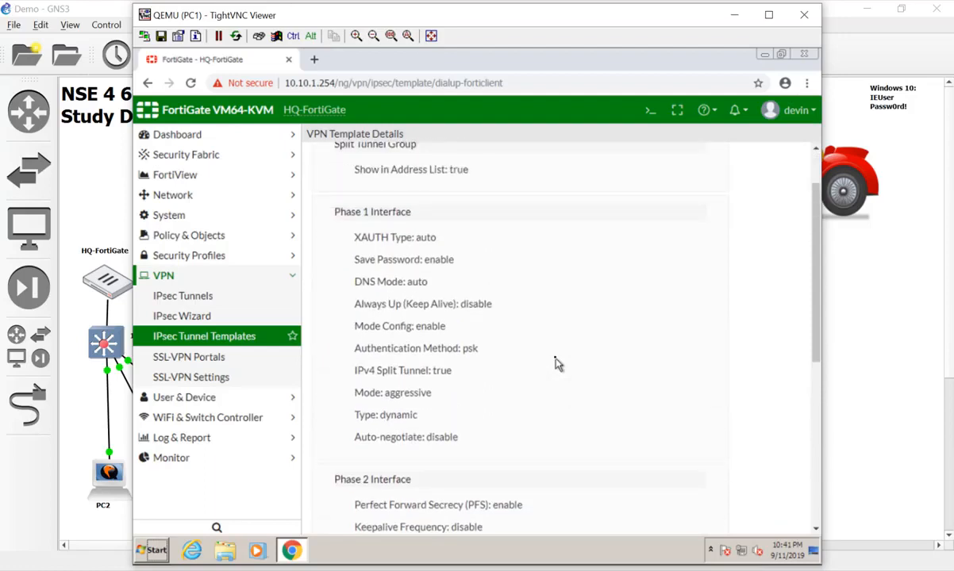
pyautogui.scroll(1, 558, 363)
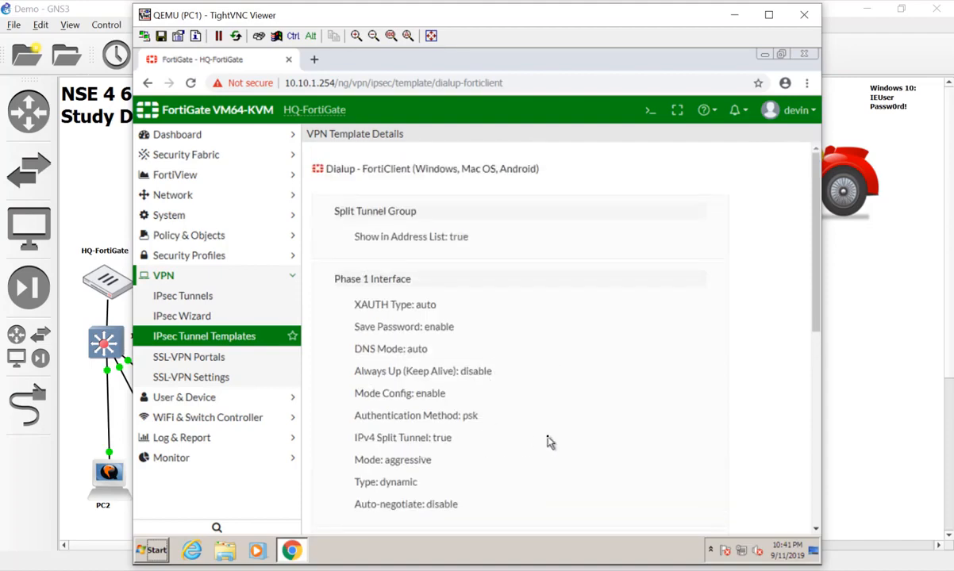
pyautogui.scroll(-3, 547, 442)
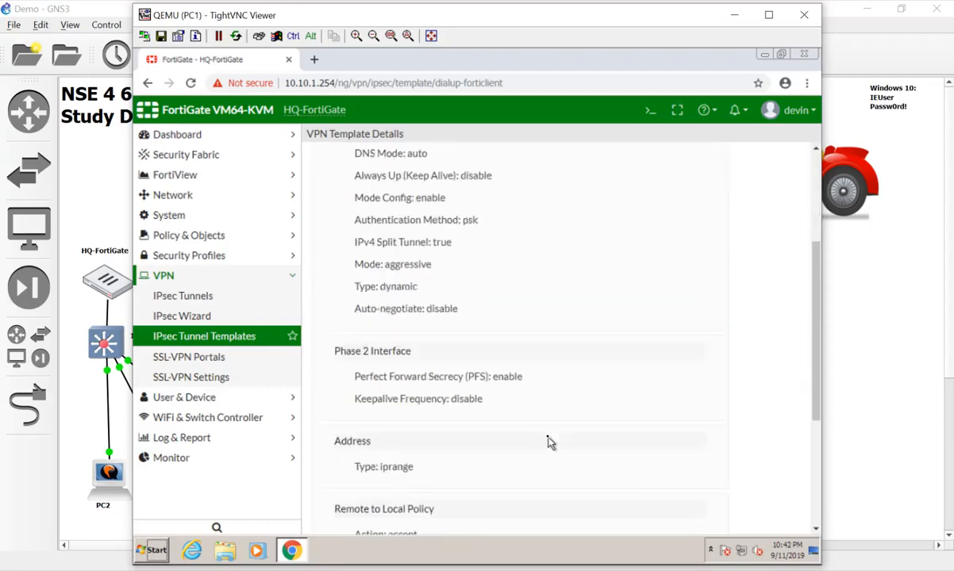
pyautogui.scroll(-2, 547, 442)
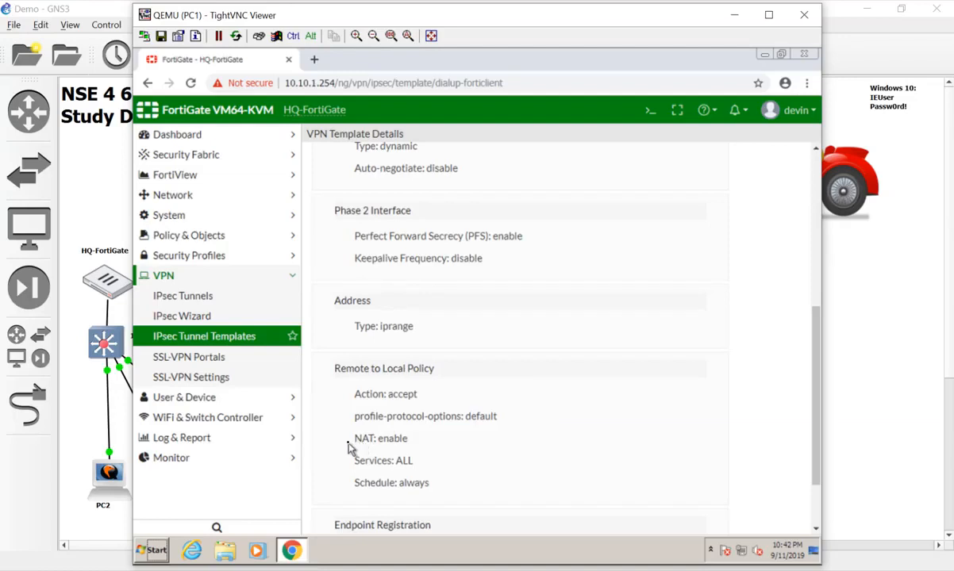
pyautogui.moveTo(349, 438); pyautogui.dragTo(486, 449)
pyautogui.click(505, 452)
pyautogui.scroll(-1, 505, 451)
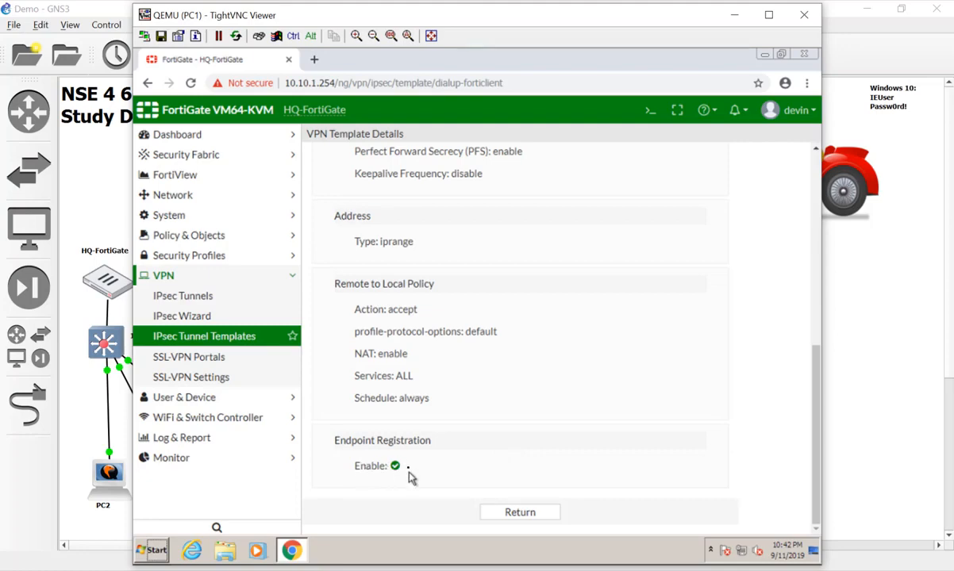
pyautogui.scroll(1, 410, 476)
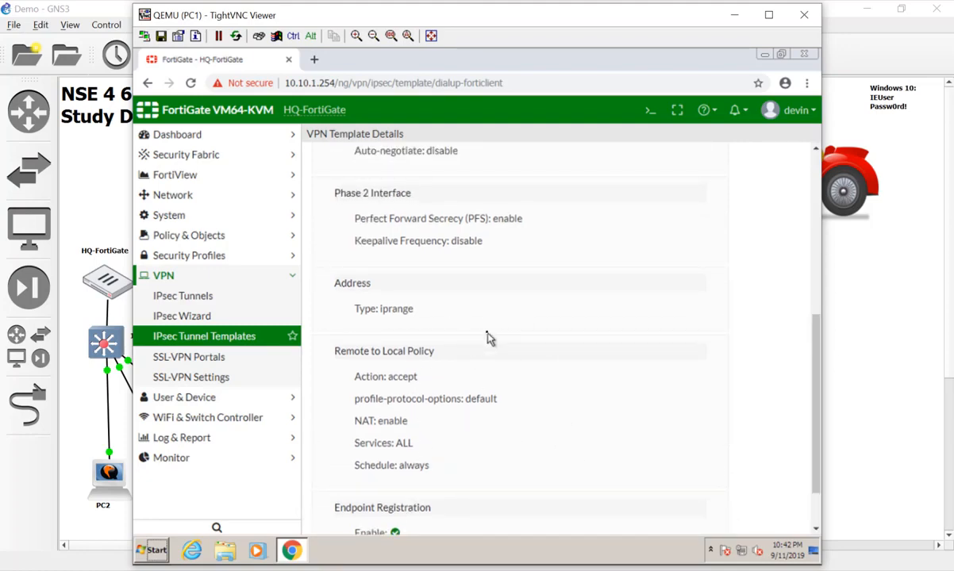
pyautogui.scroll(3, 488, 338)
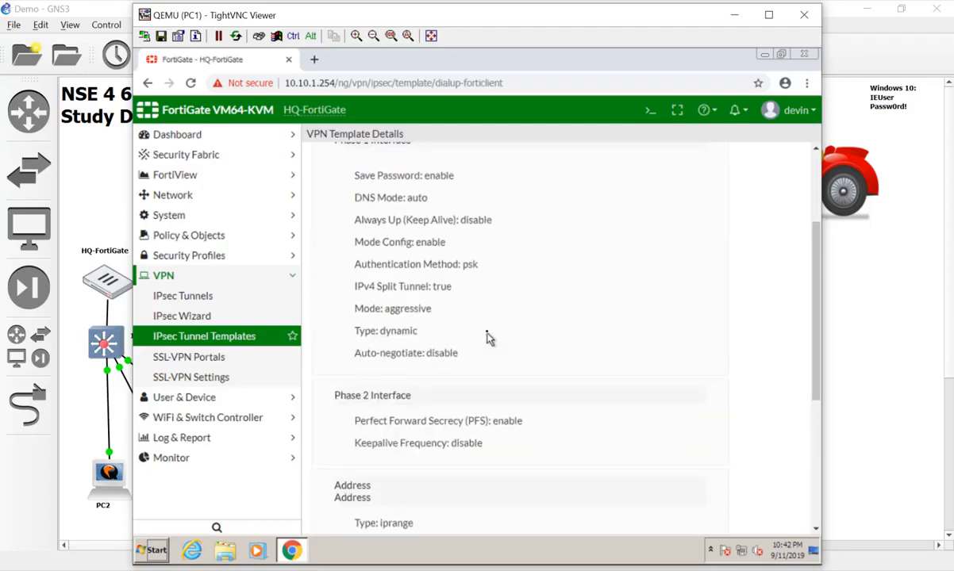
pyautogui.scroll(2, 489, 336)
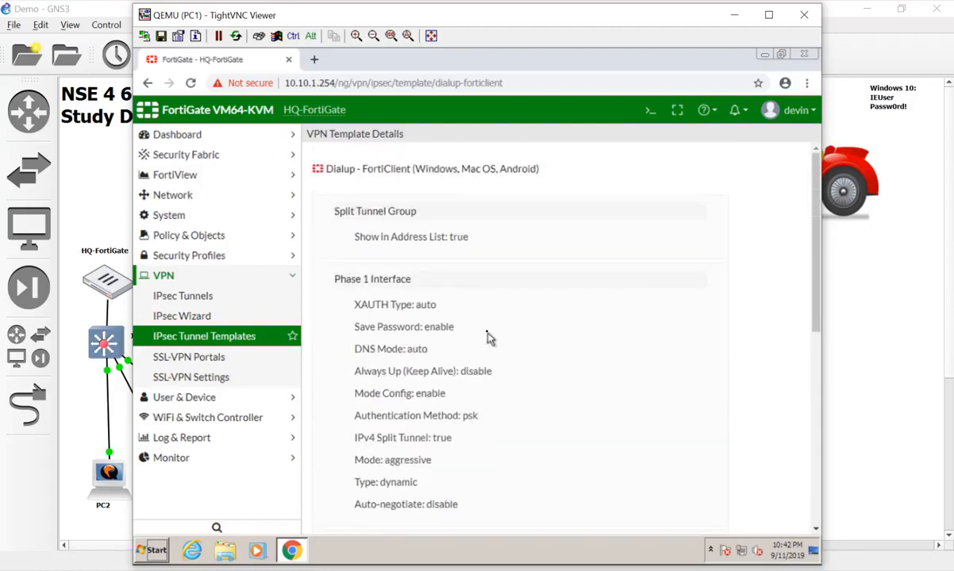
# Start a Remote Access FortiClient VPN named 'fortiduck' in the creation wizard and continue
pyautogui.click(229, 318)
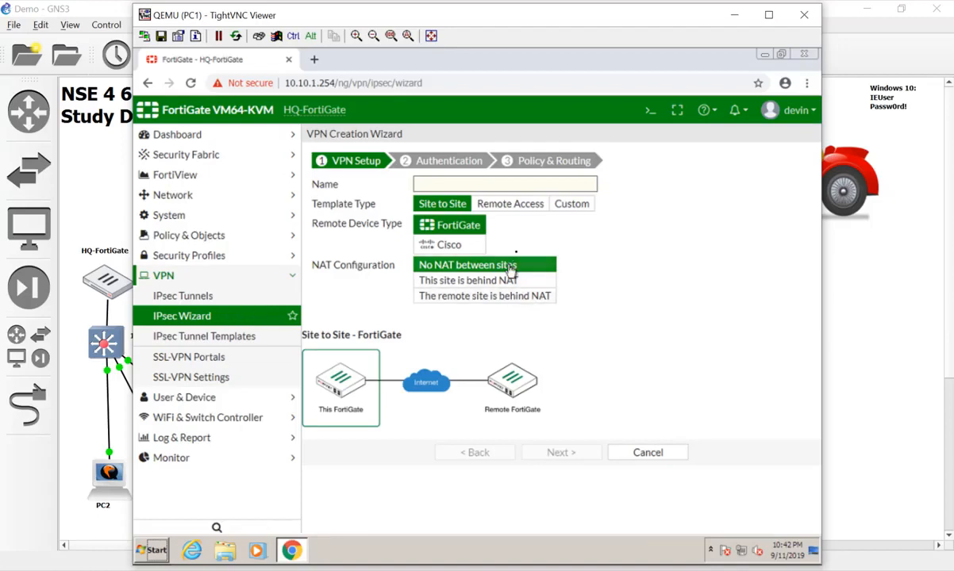
pyautogui.click(510, 204)
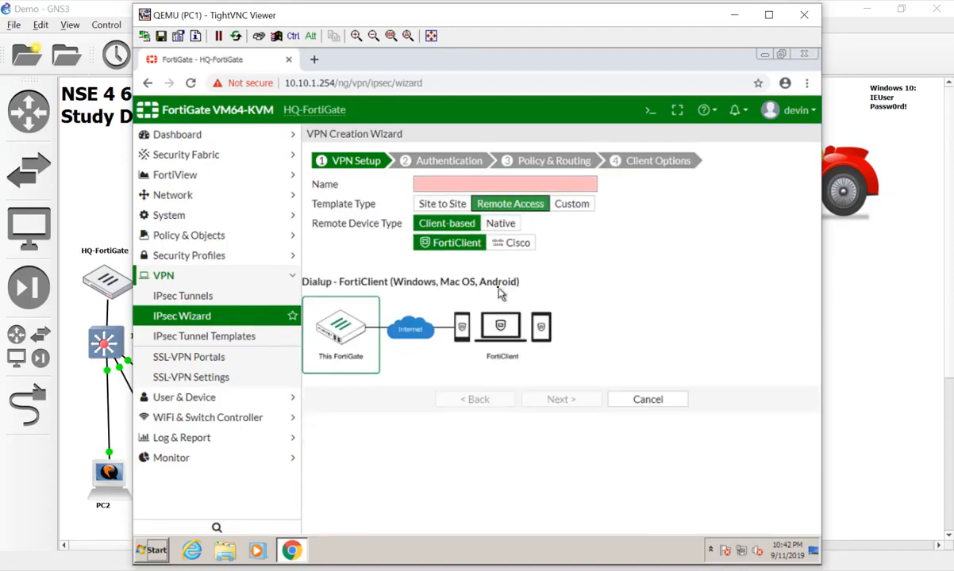
pyautogui.click(485, 183)
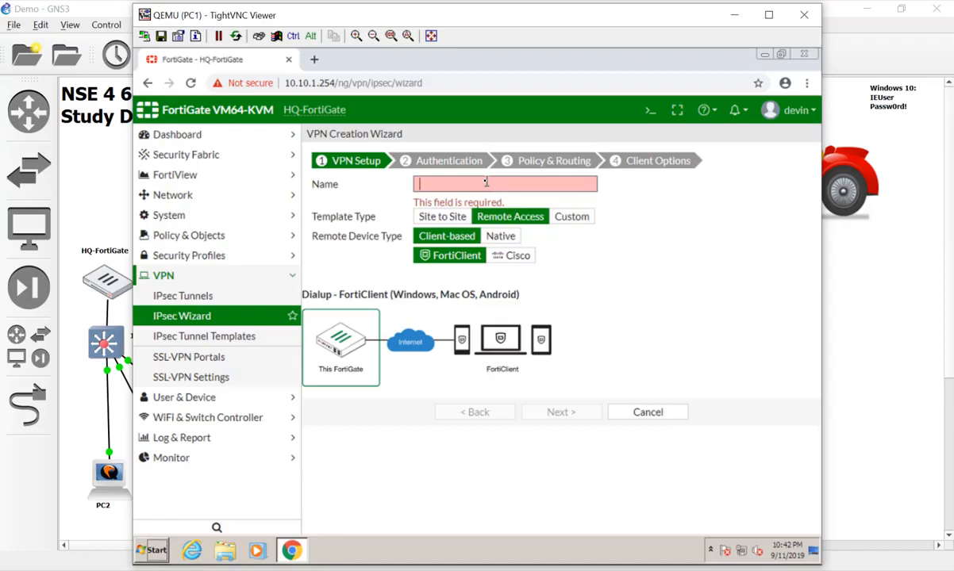
pyautogui.write('forit')
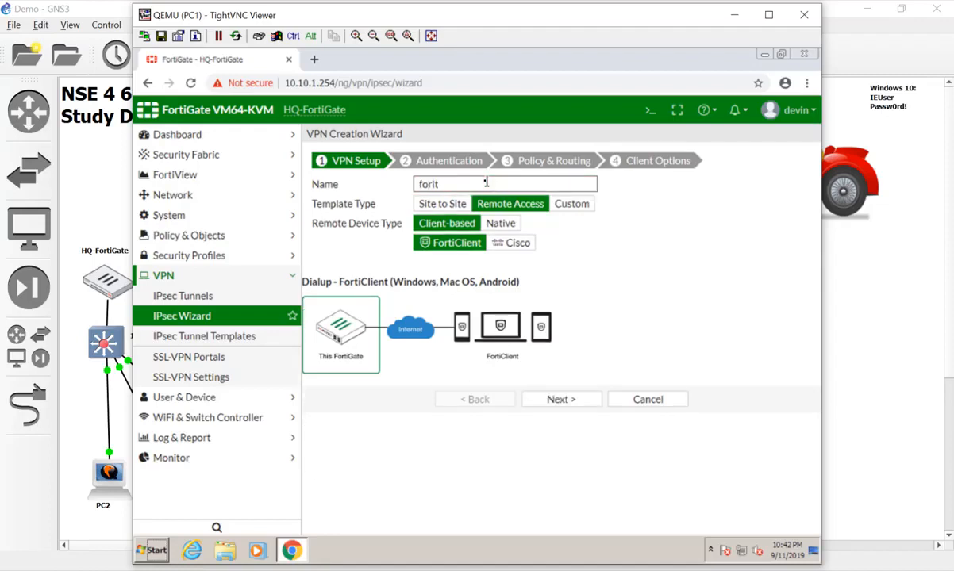
pyautogui.press('BackSpace')
pyautogui.press('BackSpace')
pyautogui.write('tiduck')
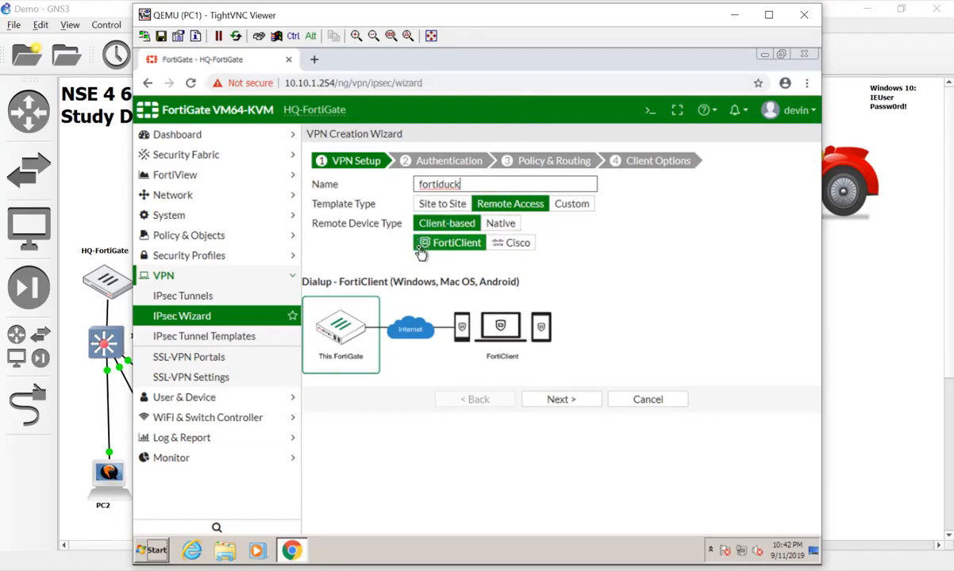
pyautogui.click(552, 398)
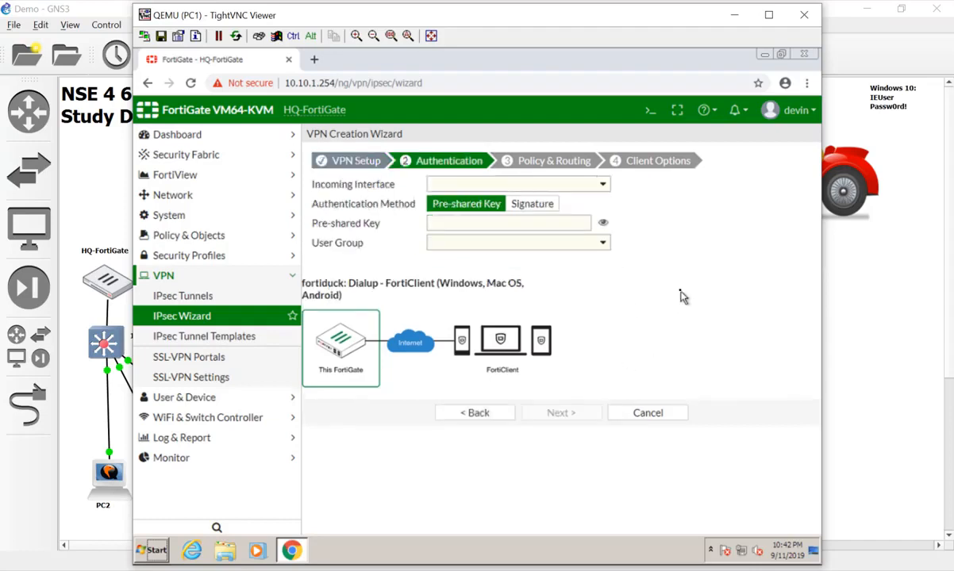
# Use WAN1 (port1) as incoming interface with pre-shared key authentication, entering the key
pyautogui.click(447, 188)
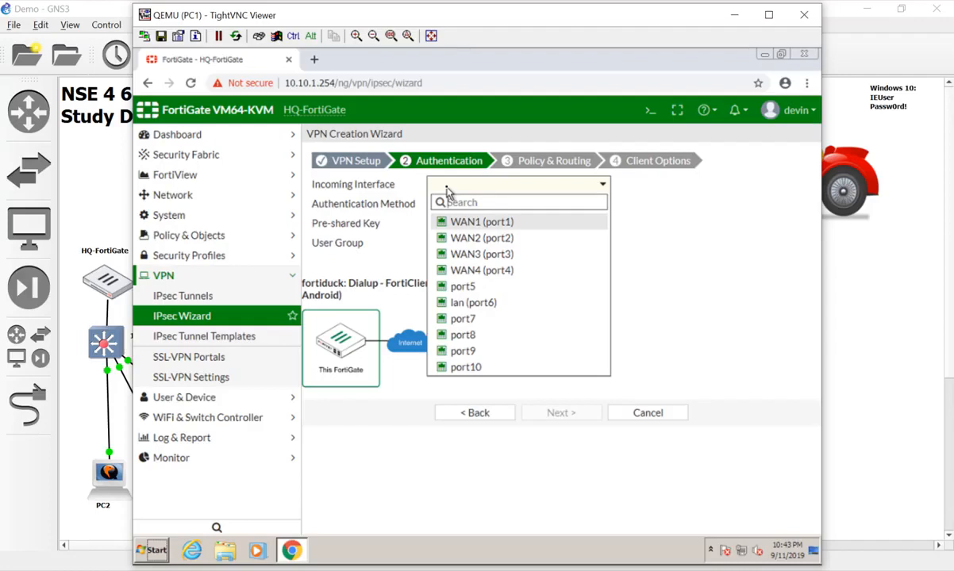
pyautogui.click(484, 223)
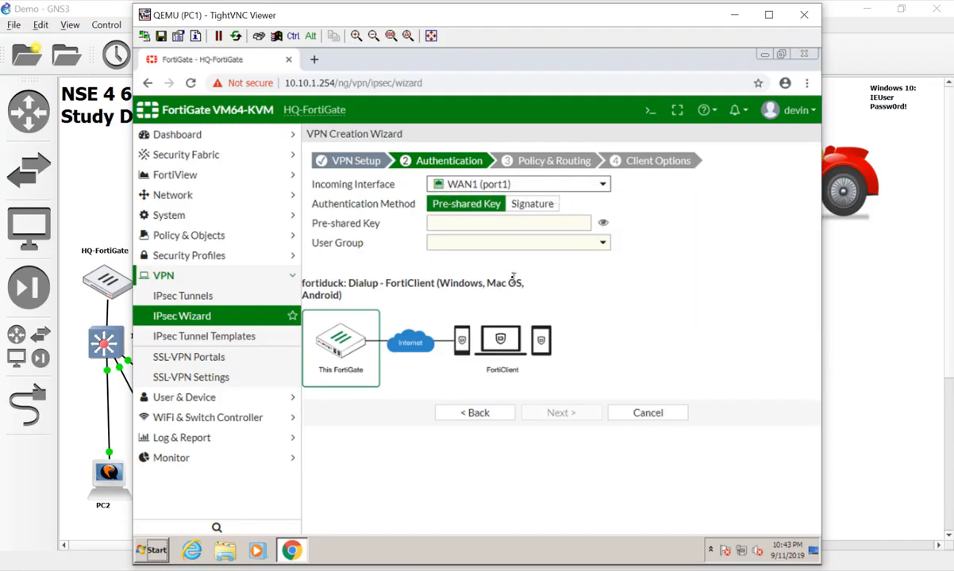
pyautogui.click(510, 223)
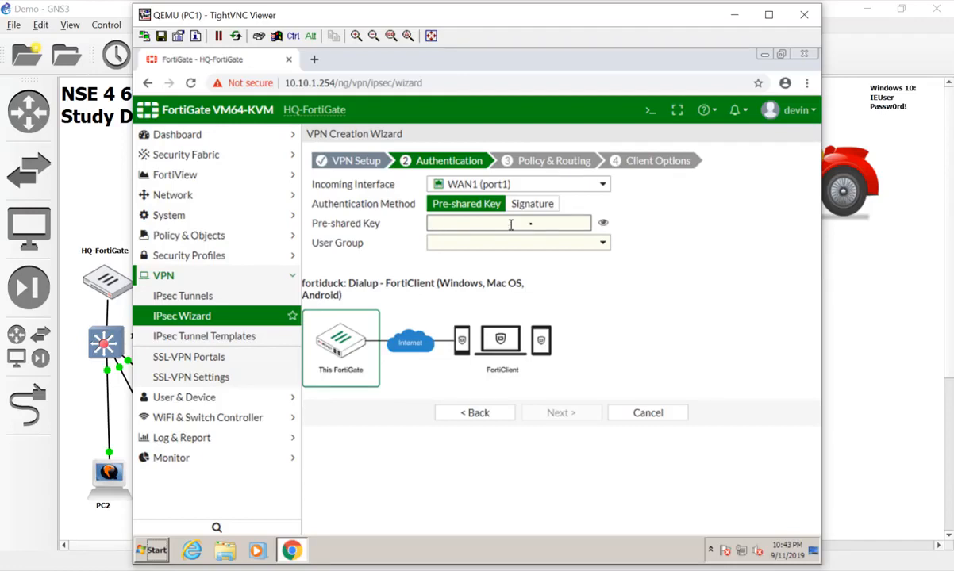
pyautogui.click(536, 206)
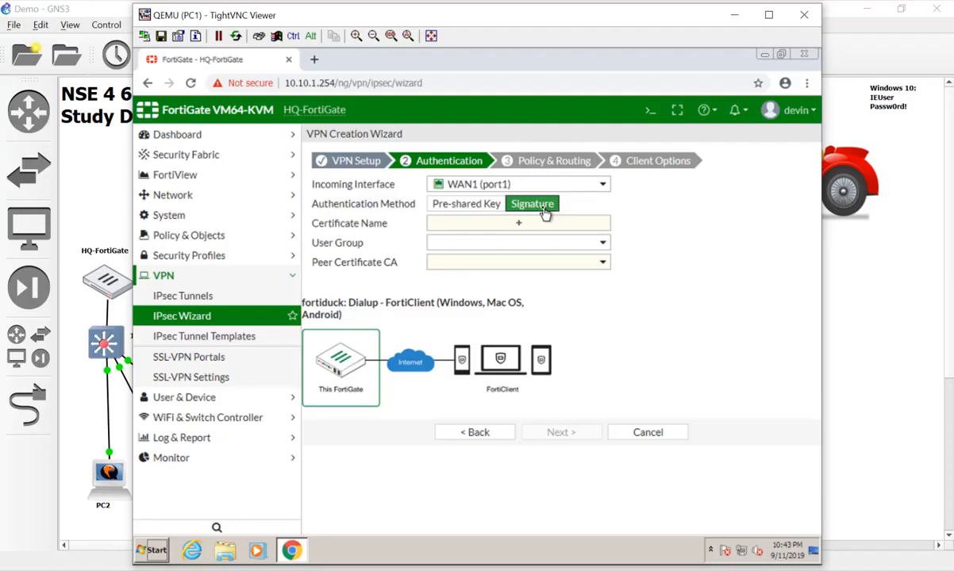
pyautogui.click(468, 204)
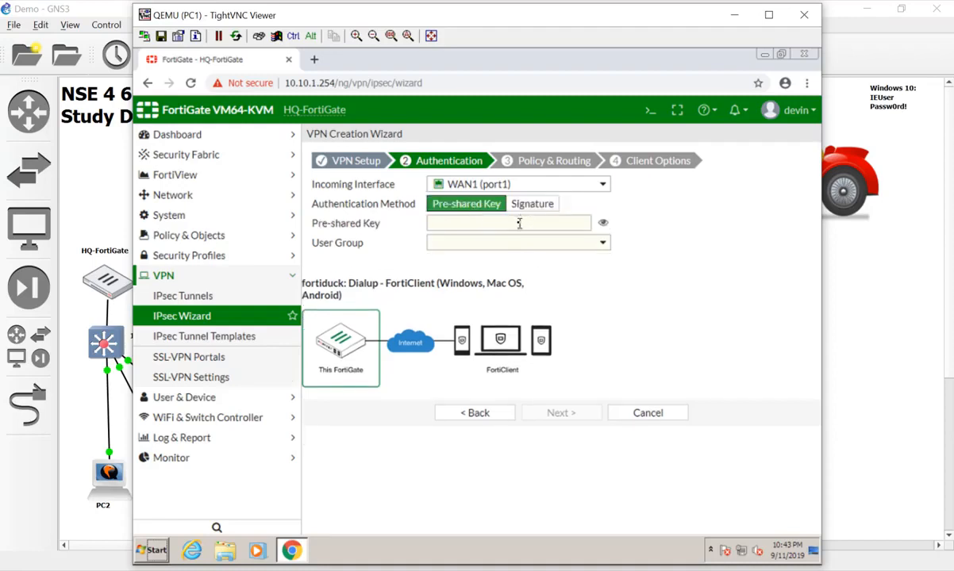
pyautogui.click(513, 224)
pyautogui.write('fortinet')
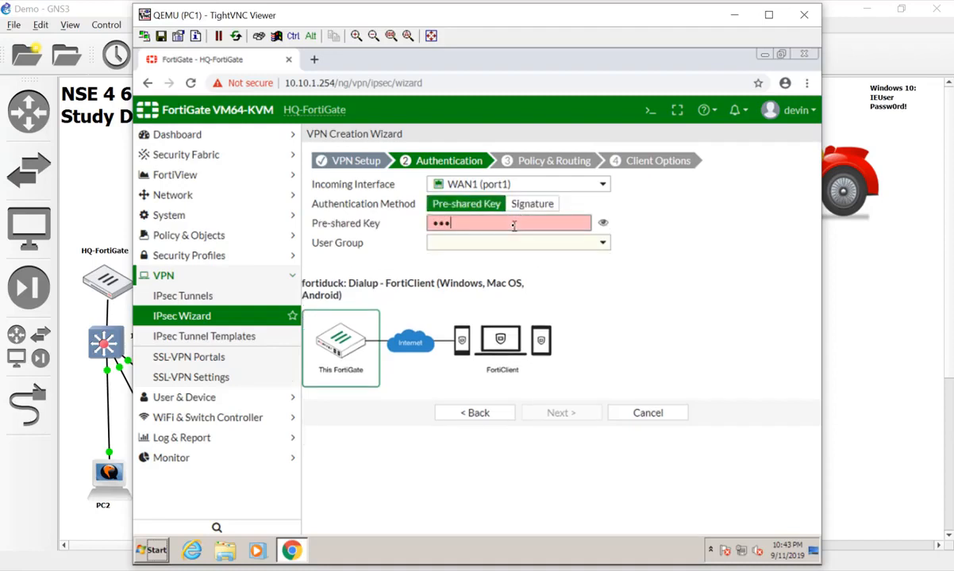
pyautogui.click(554, 246)
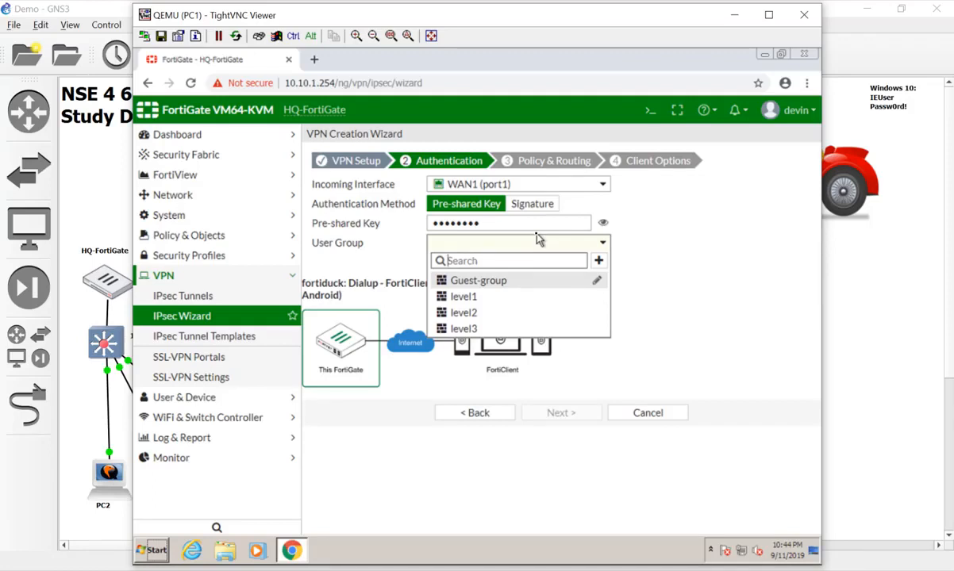
# Create a Firewall user group named 'RemoteVPNUsers', leaving its members empty
pyautogui.click(598, 261)
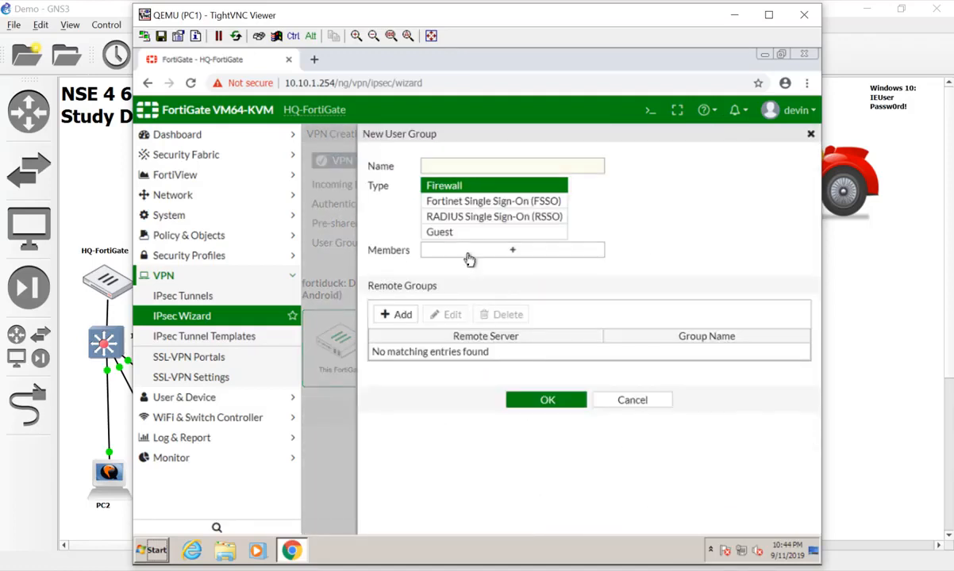
pyautogui.click(466, 164)
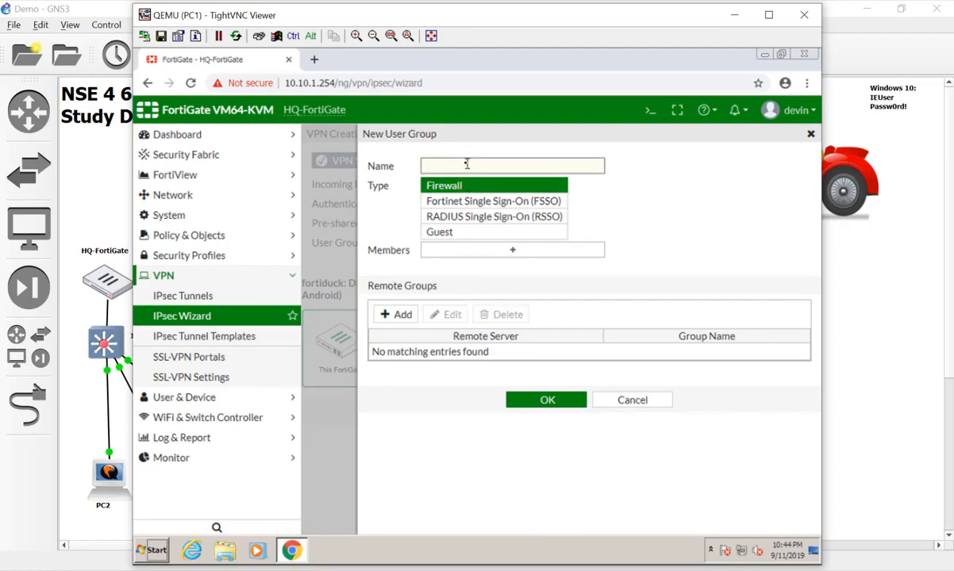
pyautogui.write('Remote VPNUsers')
pyautogui.click(478, 256)
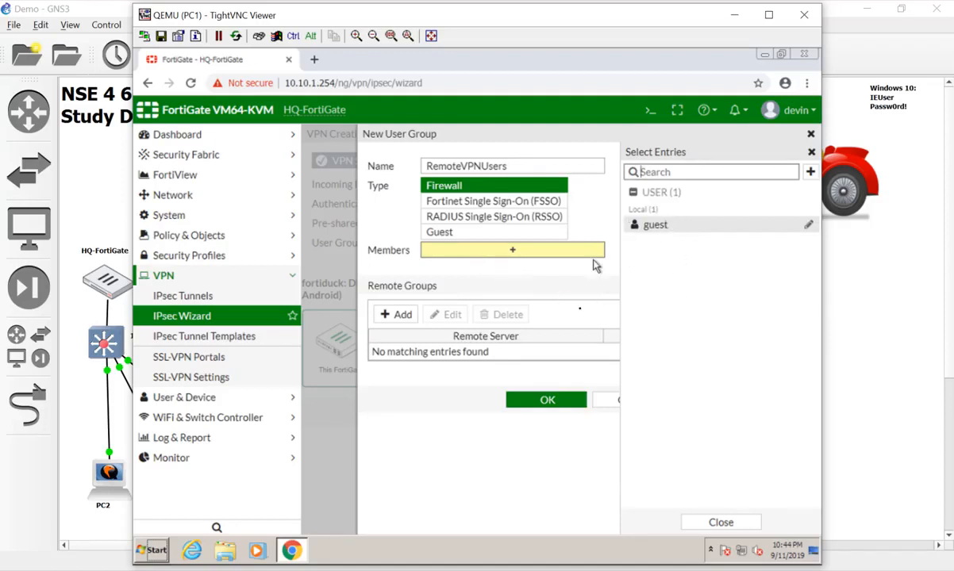
pyautogui.click(550, 284)
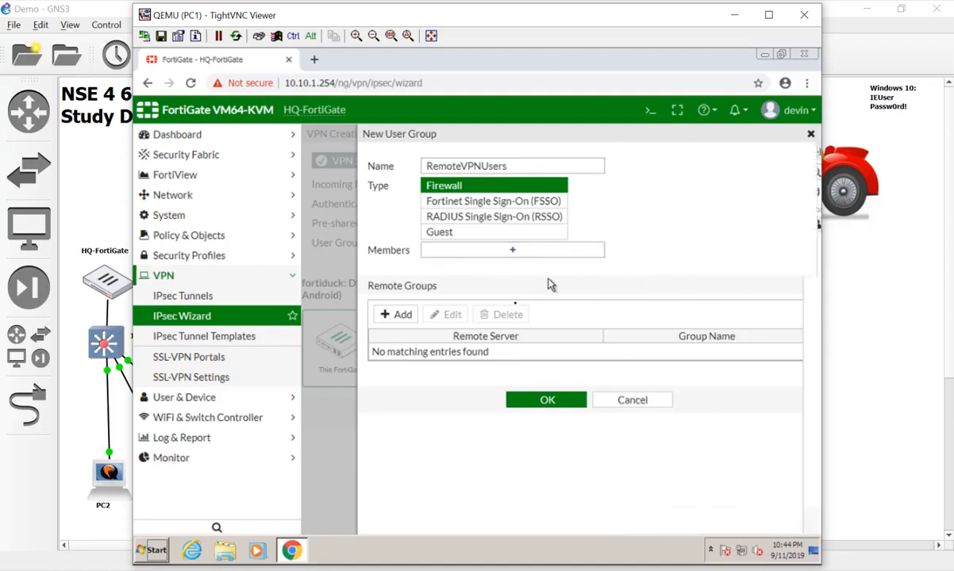
# Add a remote group match for Domain Users from server DC1.itninja.lab
pyautogui.click(401, 315)
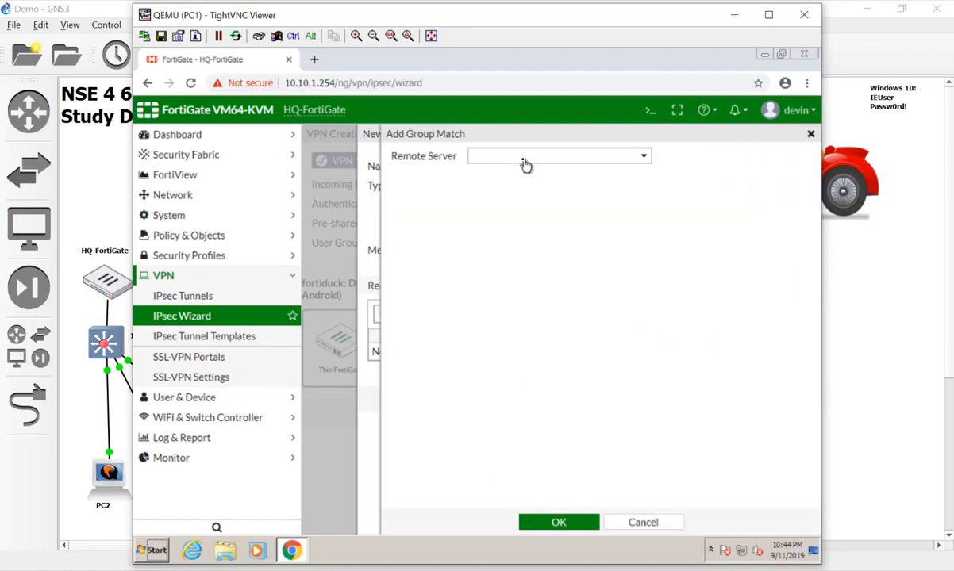
pyautogui.click(524, 163)
pyautogui.click(531, 212)
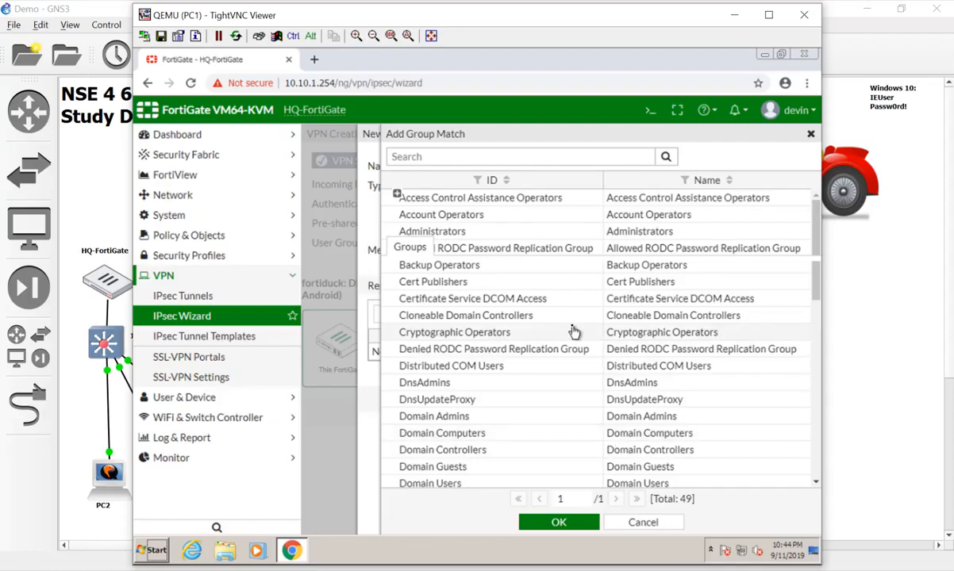
pyautogui.scroll(-8, 574, 331)
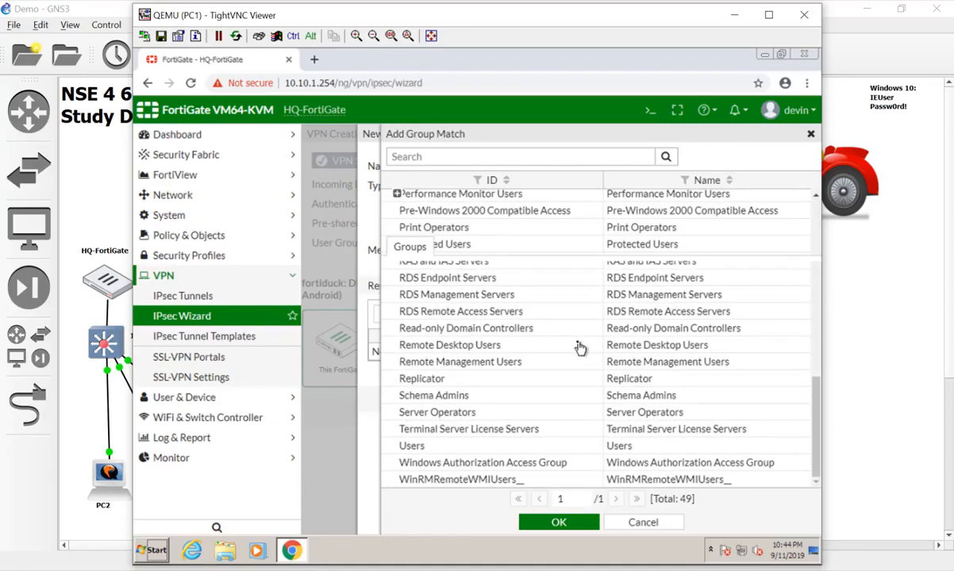
pyautogui.scroll(5, 580, 347)
pyautogui.scroll(1, 580, 347)
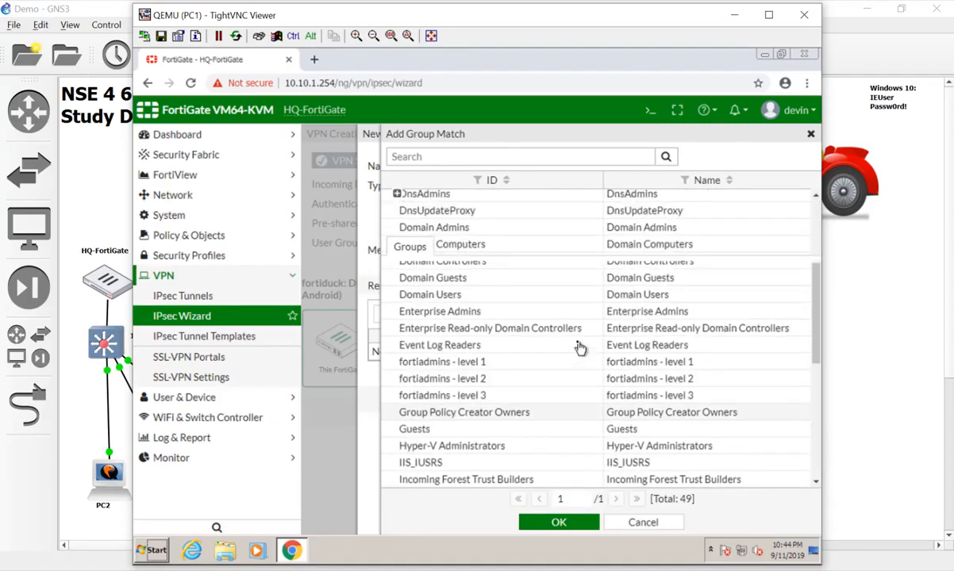
pyautogui.scroll(4, 580, 348)
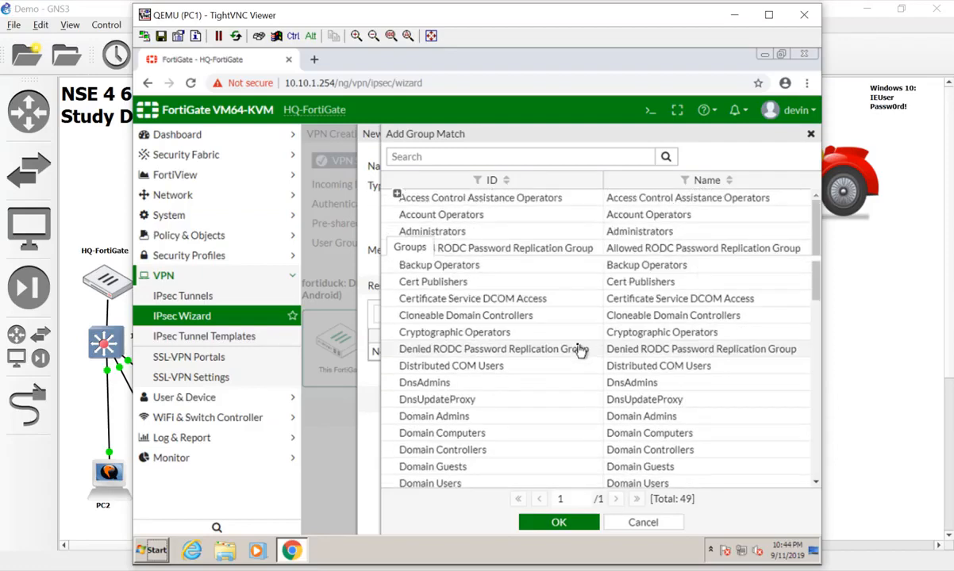
pyautogui.scroll(-5, 500, 262)
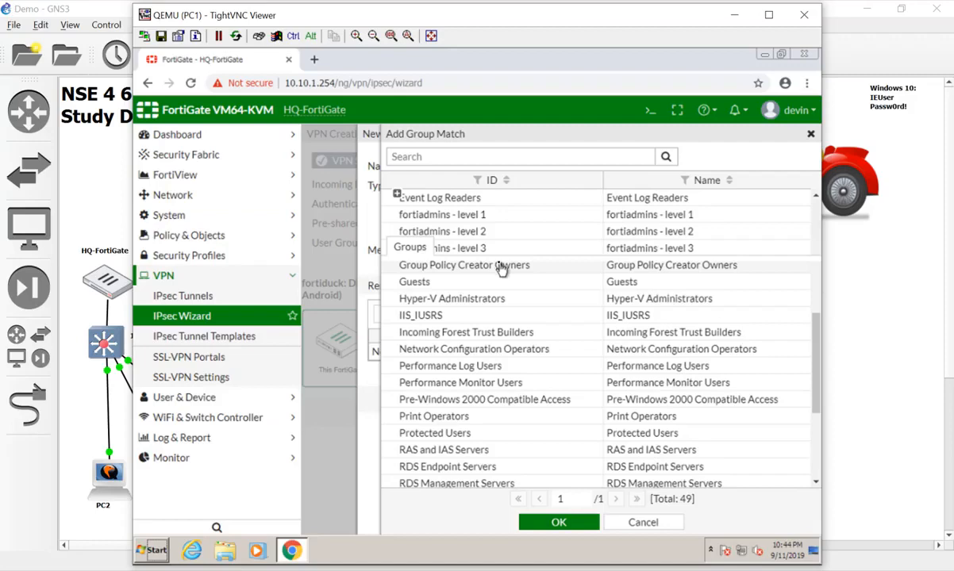
pyautogui.scroll(-2, 500, 266)
pyautogui.scroll(-4, 501, 269)
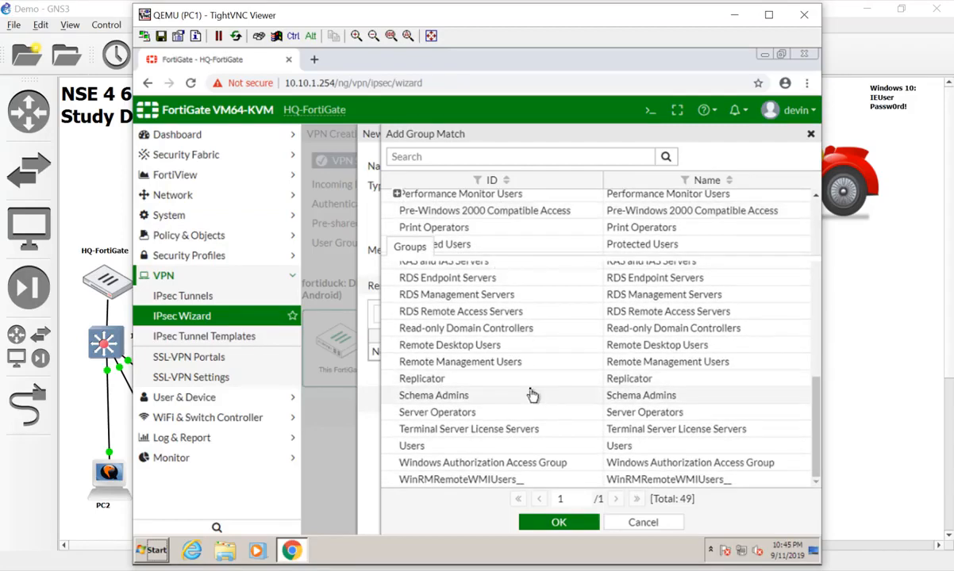
pyautogui.scroll(7, 532, 395)
pyautogui.scroll(2, 533, 394)
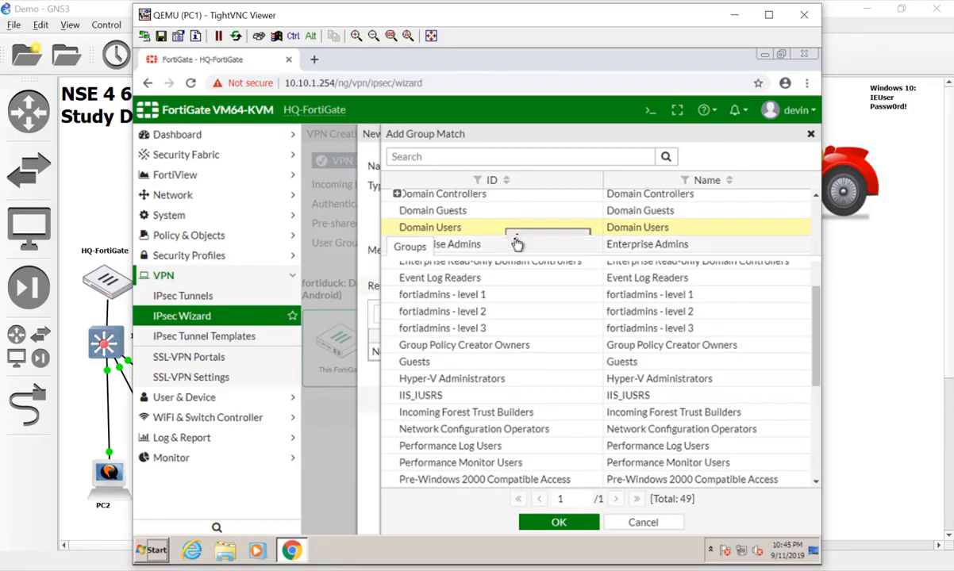
pyautogui.click(512, 230)
pyautogui.click(565, 525)
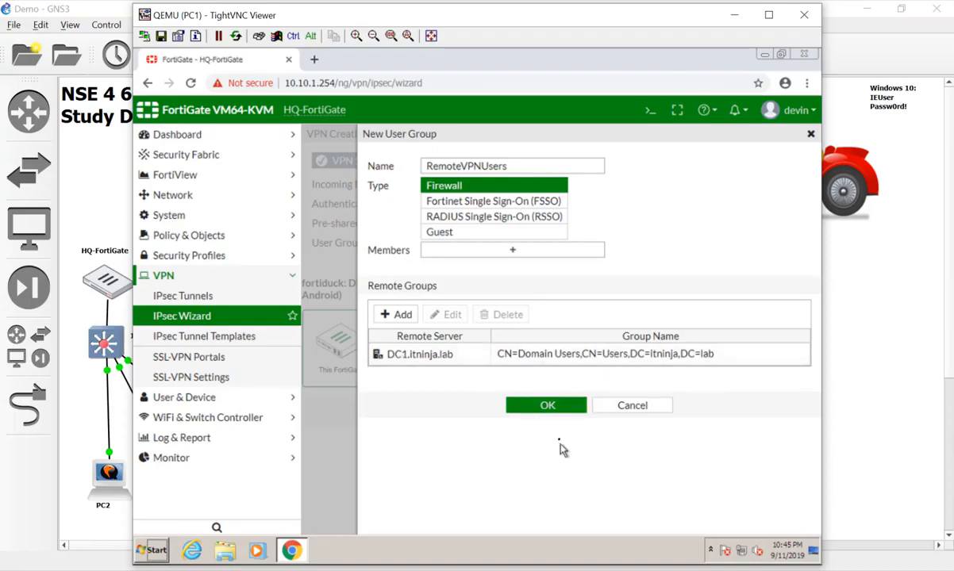
# Save RemoteVPNUsers, assign it as the VPN's user group, and continue to Policy & Routing
pyautogui.click(557, 411)
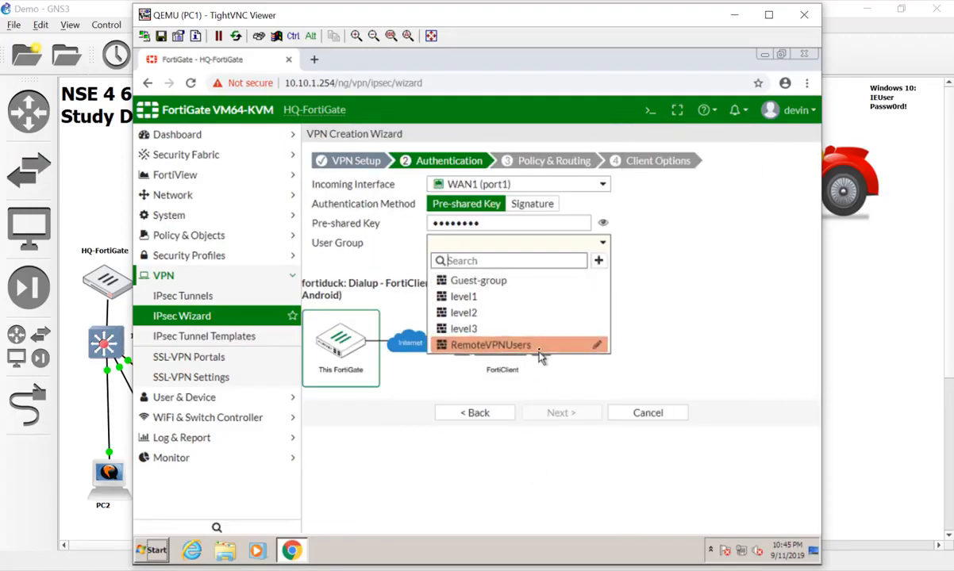
pyautogui.click(505, 343)
pyautogui.click(574, 423)
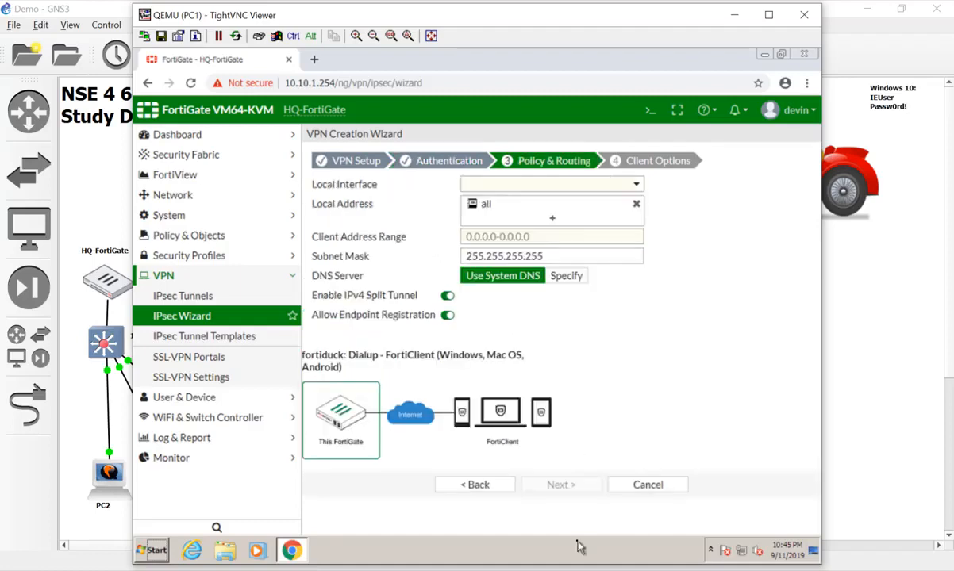
# Set local interface to lan (port6) and local address to LAN_Subnet
pyautogui.click(623, 183)
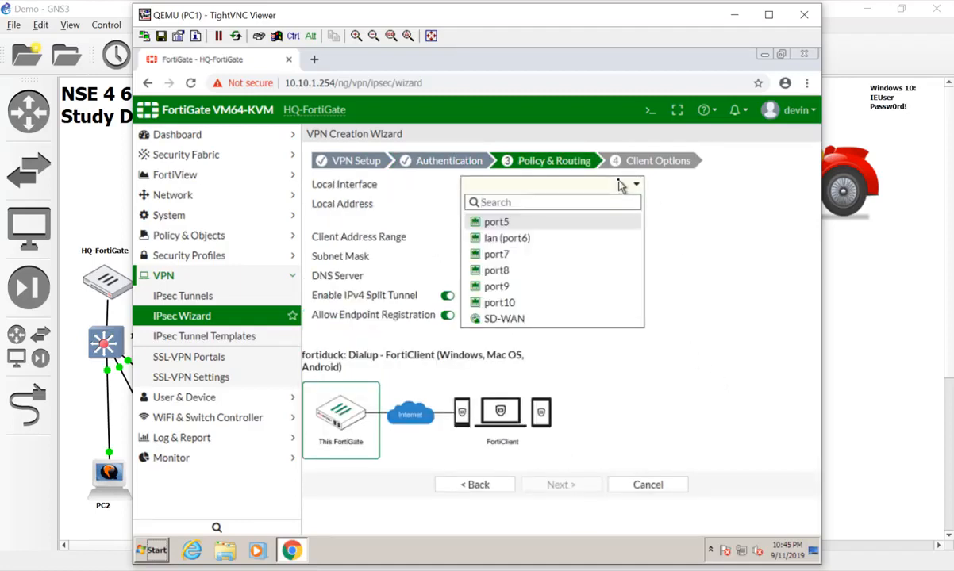
pyautogui.click(499, 243)
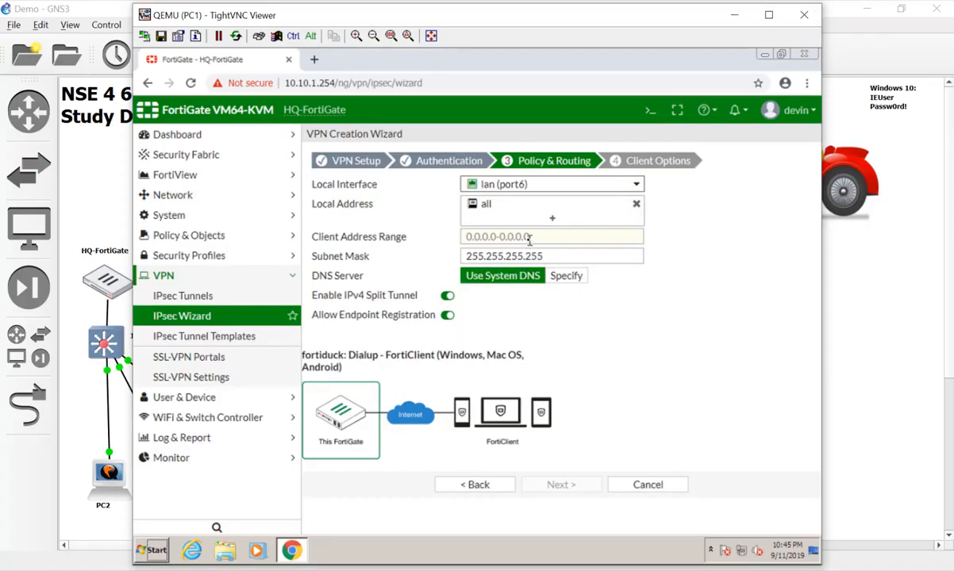
pyautogui.moveTo(503, 213)
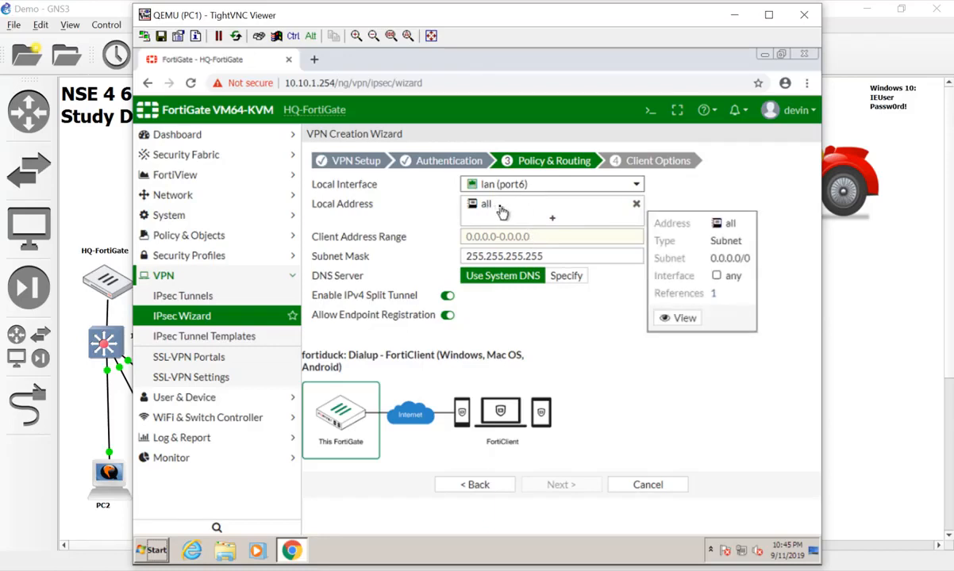
pyautogui.click(468, 203)
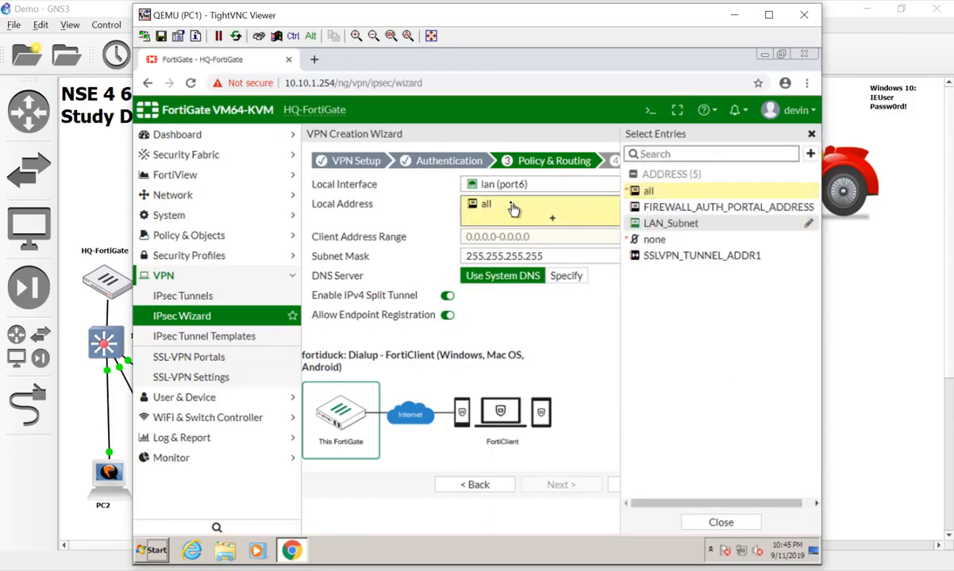
pyautogui.click(658, 224)
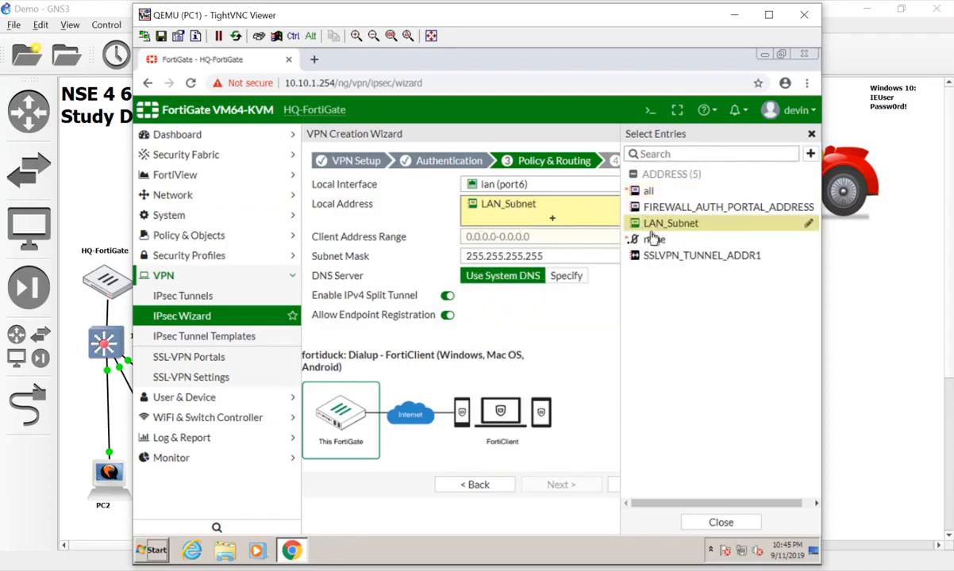
pyautogui.click(578, 240)
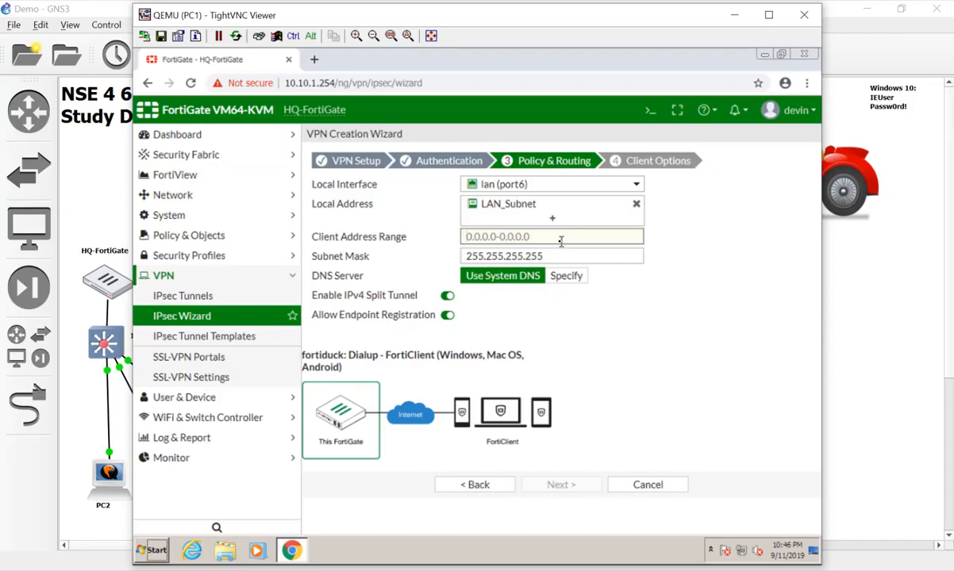
# Set client address range 172.16.1.10-172.16.1.40 and specified DNS server 10.10.1.10
pyautogui.write('172')
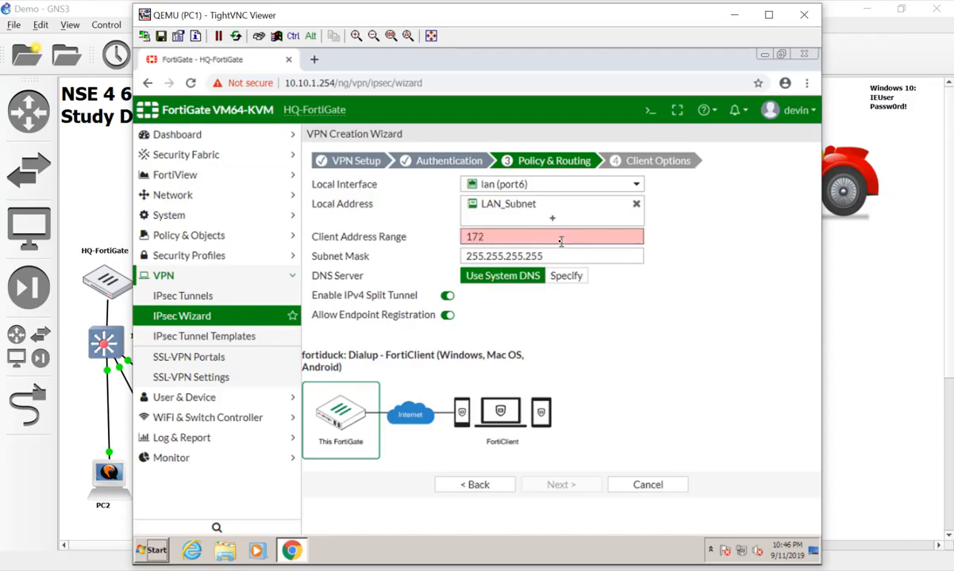
pyautogui.write('.16.1.10-172.16.1.40')
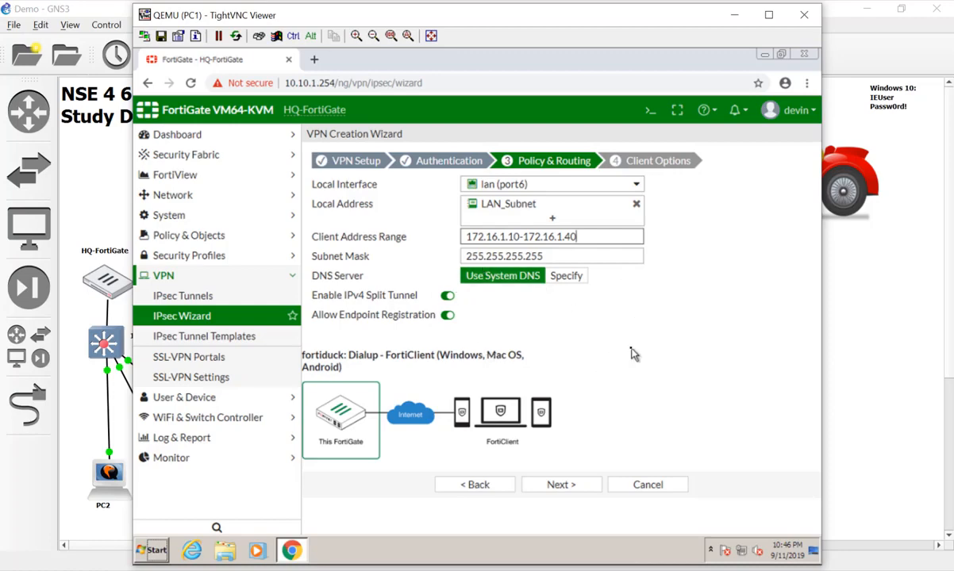
pyautogui.click(573, 276)
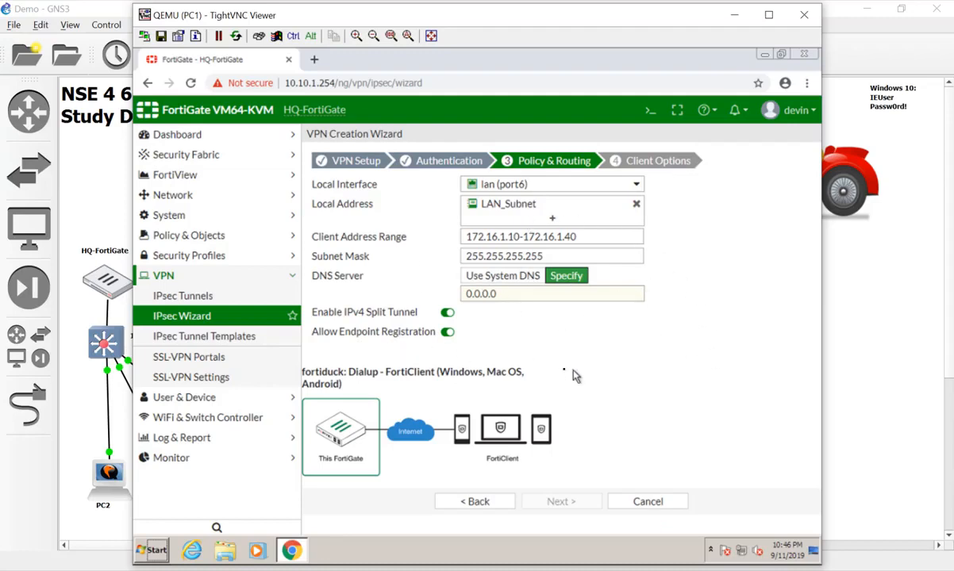
pyautogui.moveTo(543, 296); pyautogui.dragTo(411, 300)
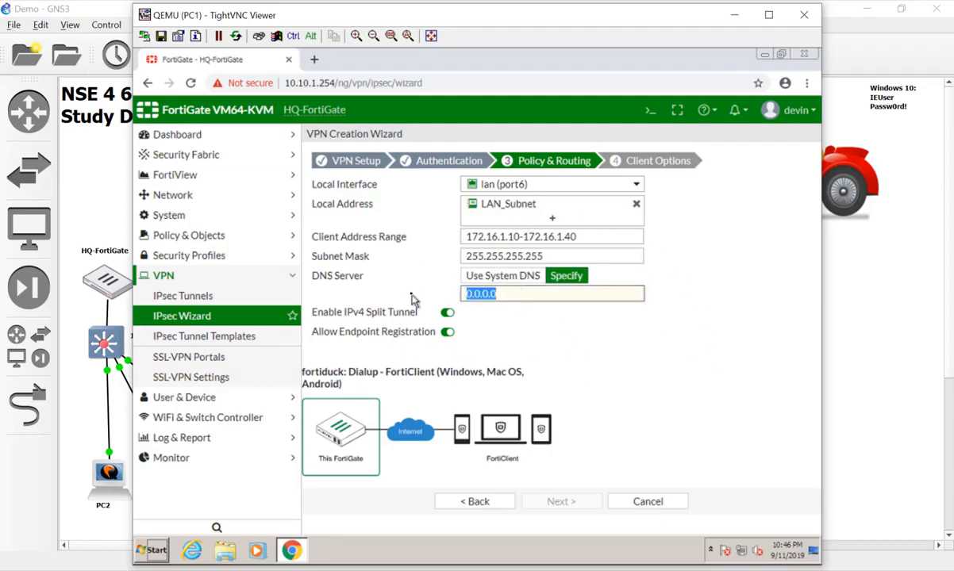
pyautogui.write('10')
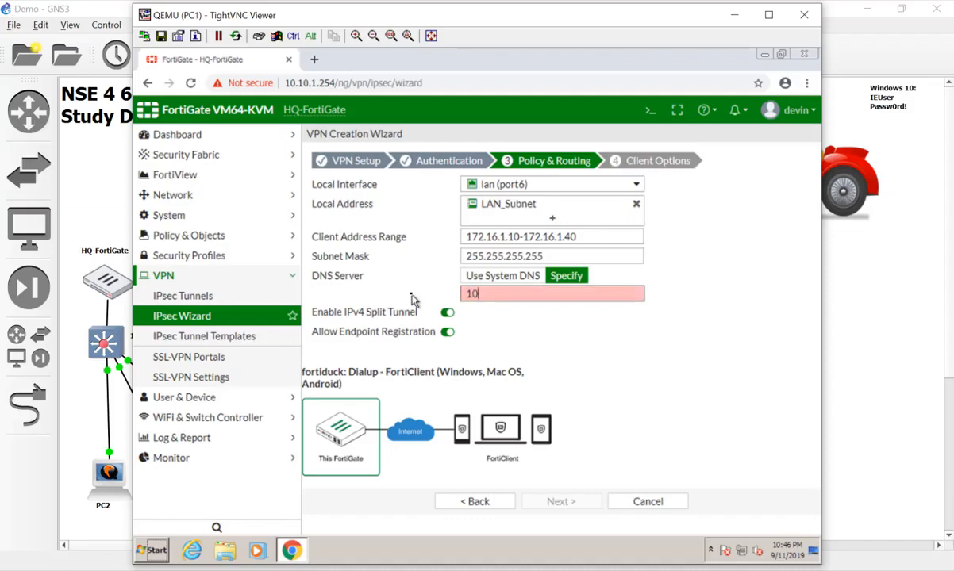
pyautogui.write('.10.1.10')
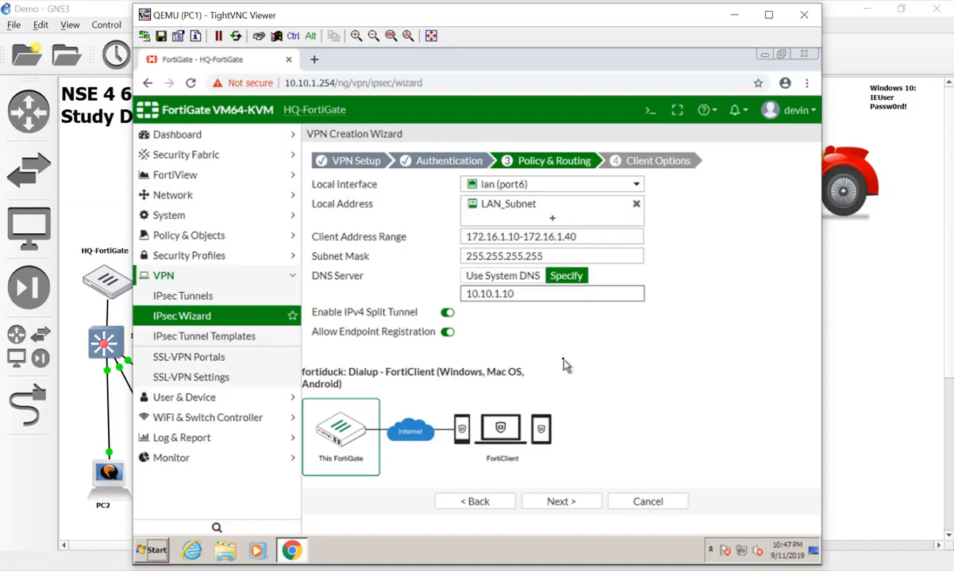
# On Client Options, switch on Auto Connect and Always Up (Keep Alive)
pyautogui.click(572, 503)
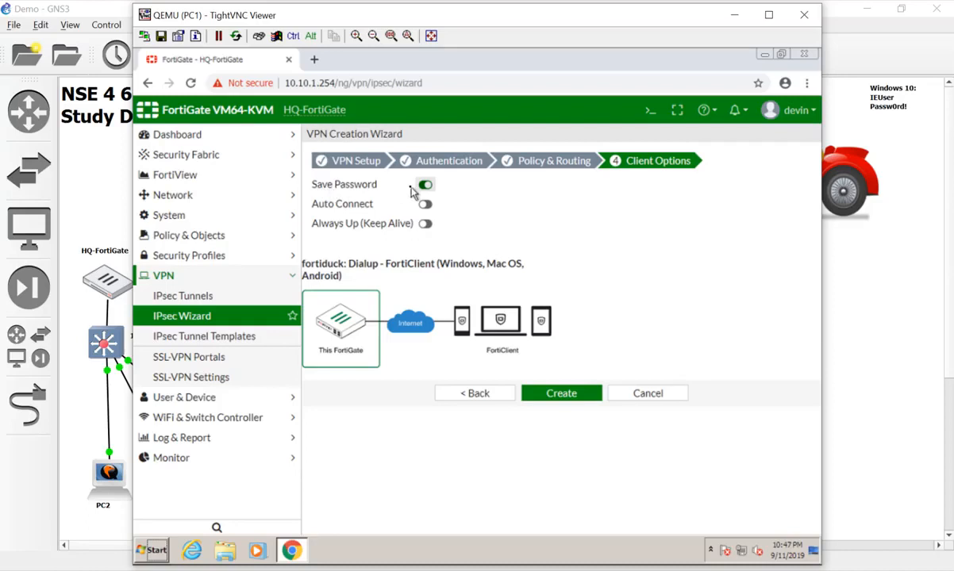
pyautogui.click(425, 204)
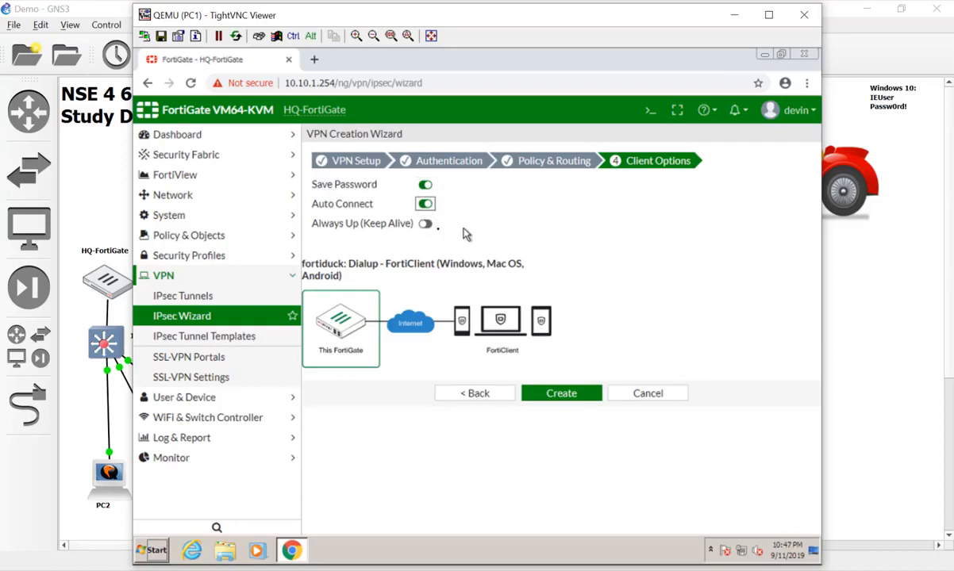
pyautogui.click(426, 225)
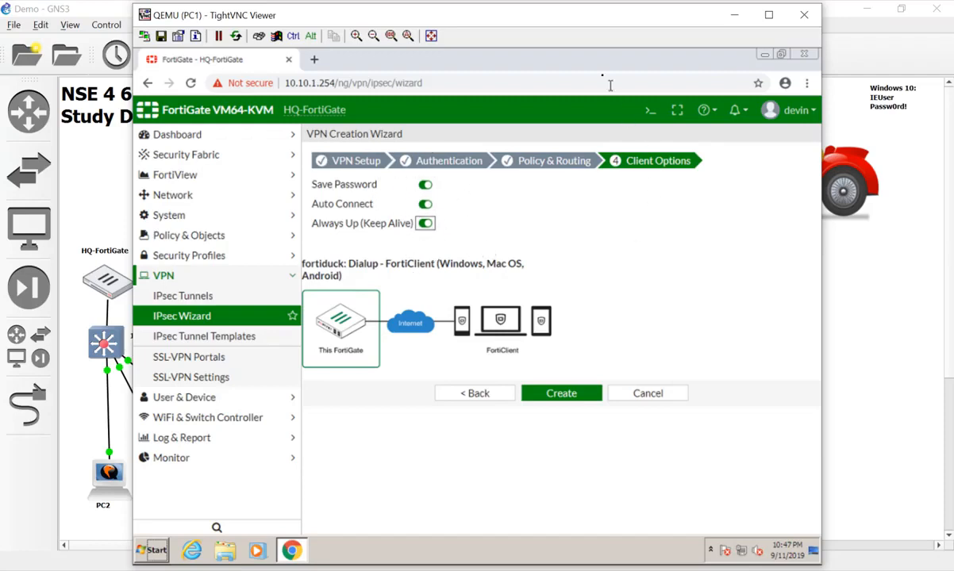
pyautogui.moveTo(587, 26); pyautogui.dragTo(594, 89)
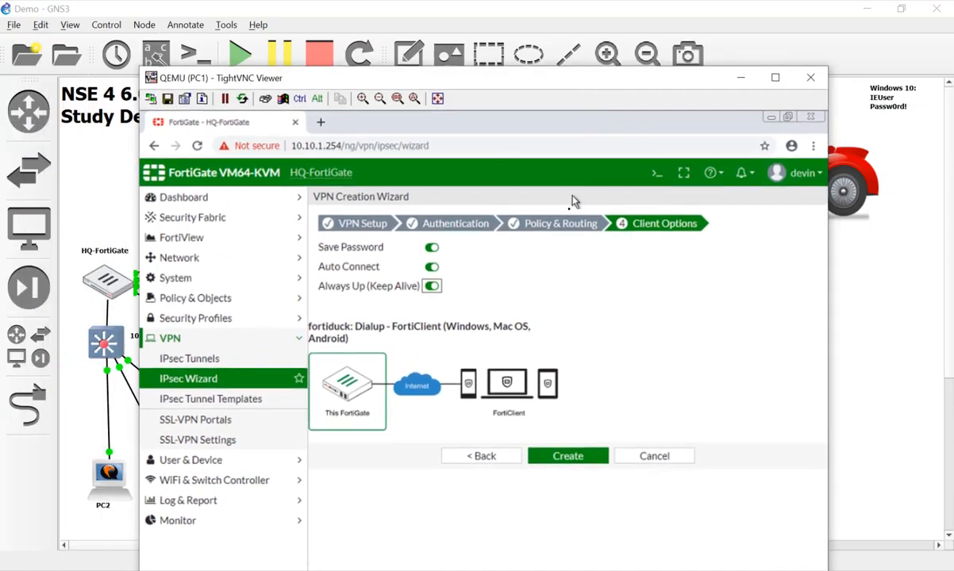
# Turn Auto Connect and Always Up (Keep Alive) off, then create the fortiduck VPN
pyautogui.click(432, 267)
pyautogui.click(432, 287)
pyautogui.click(597, 456)
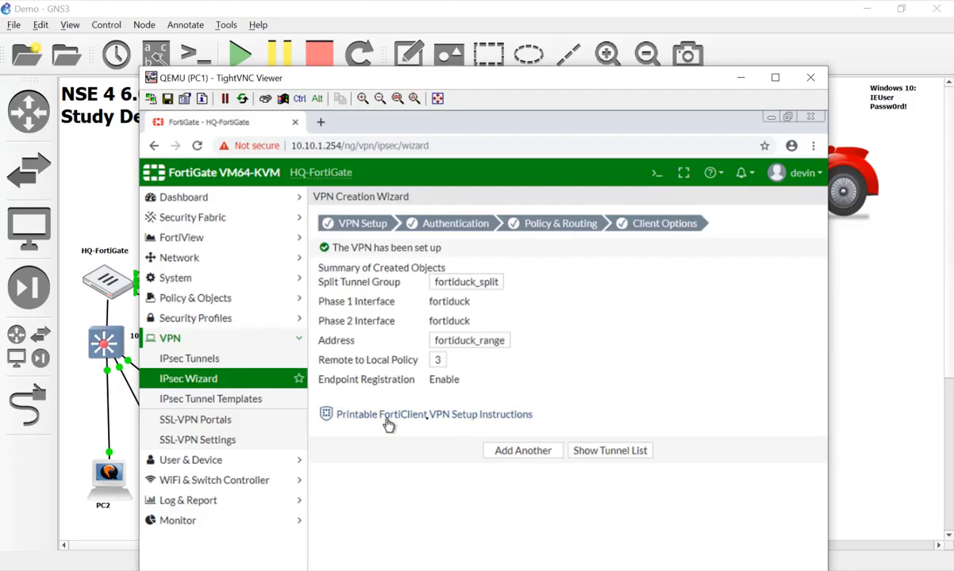
pyautogui.click(430, 422)
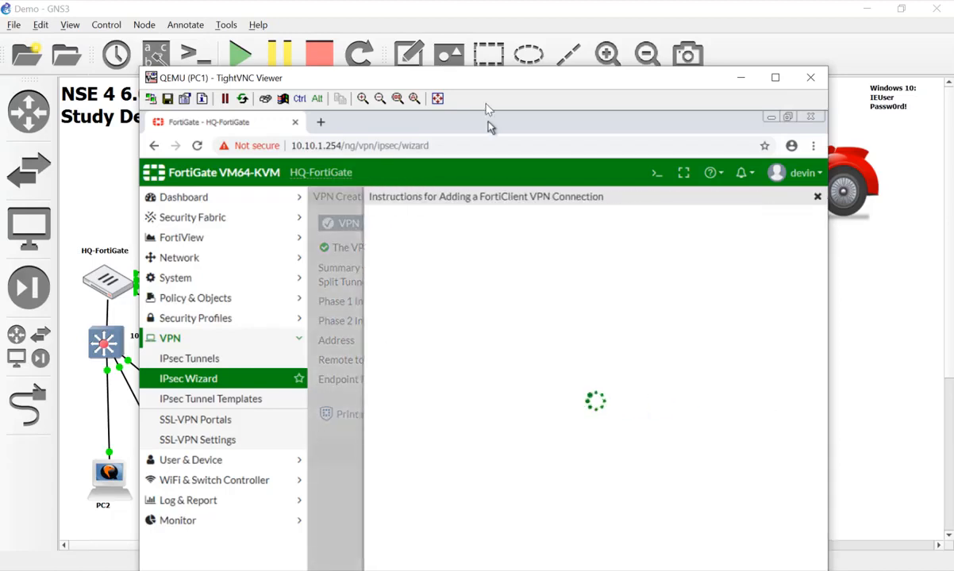
pyautogui.scroll(-2, 626, 391)
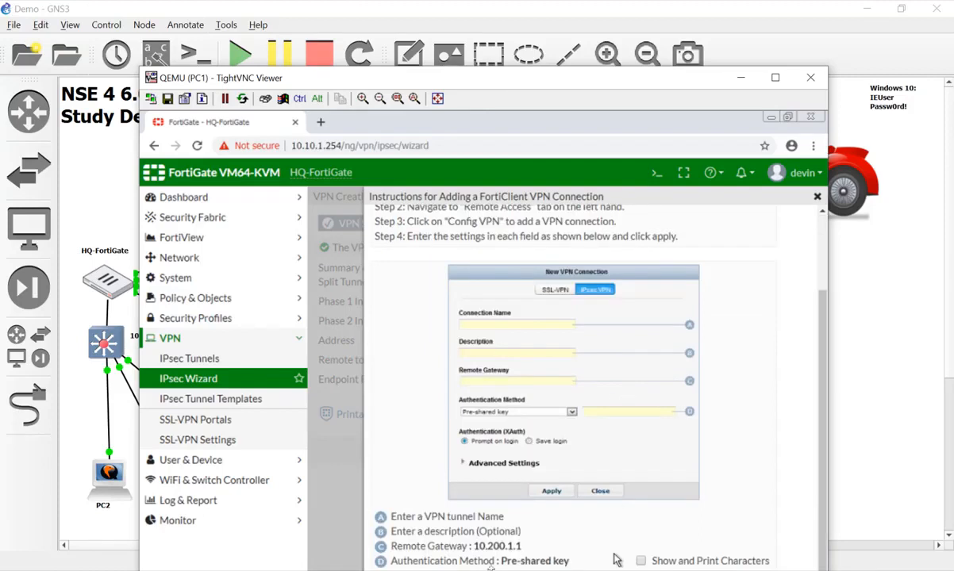
pyautogui.moveTo(474, 547); pyautogui.dragTo(554, 551)
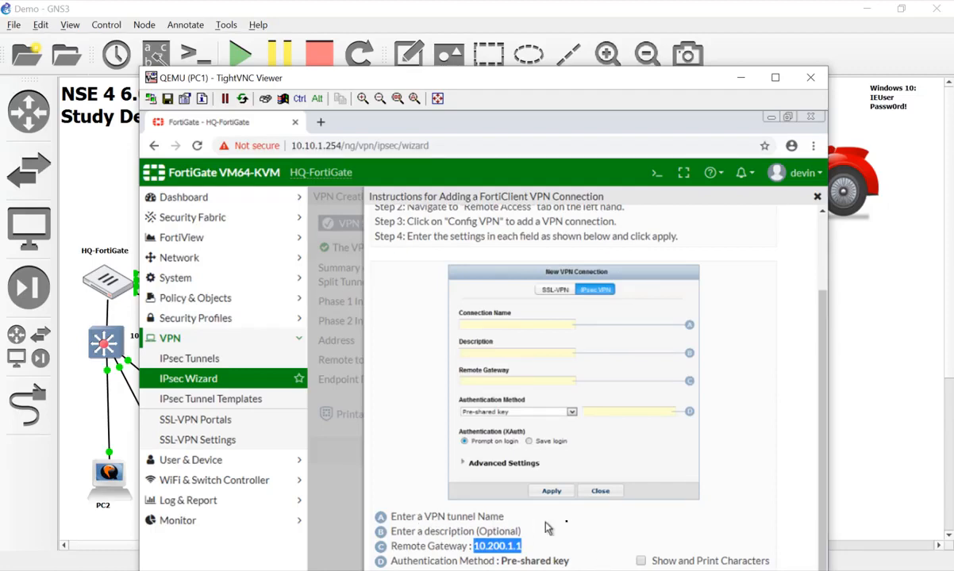
pyautogui.scroll(3, 726, 496)
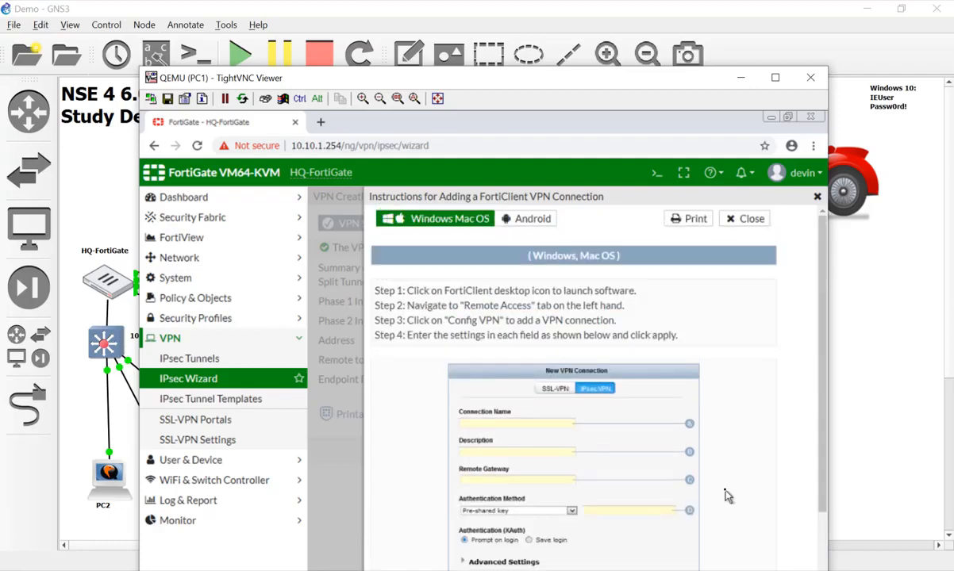
pyautogui.click(534, 227)
pyautogui.scroll(-2, 627, 376)
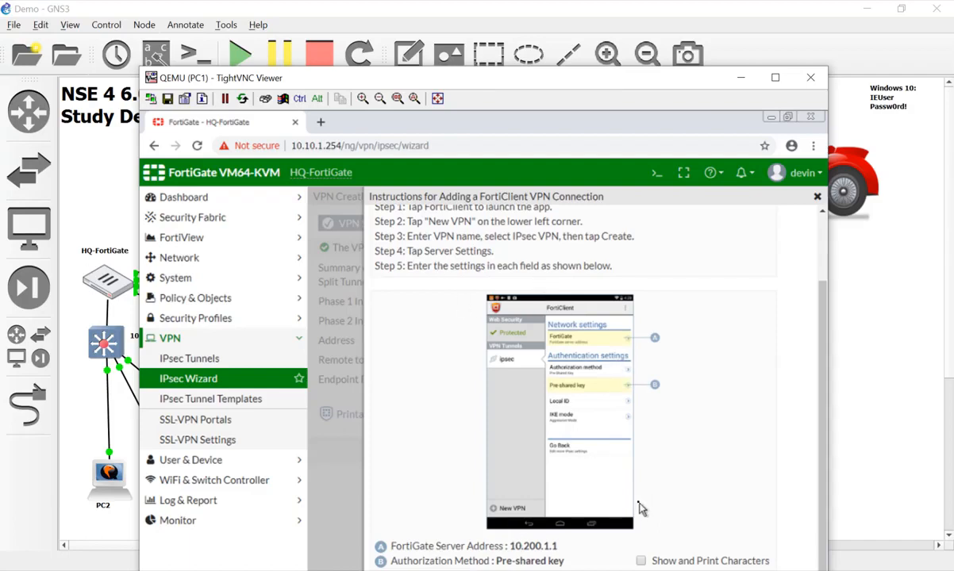
pyautogui.scroll(2, 647, 510)
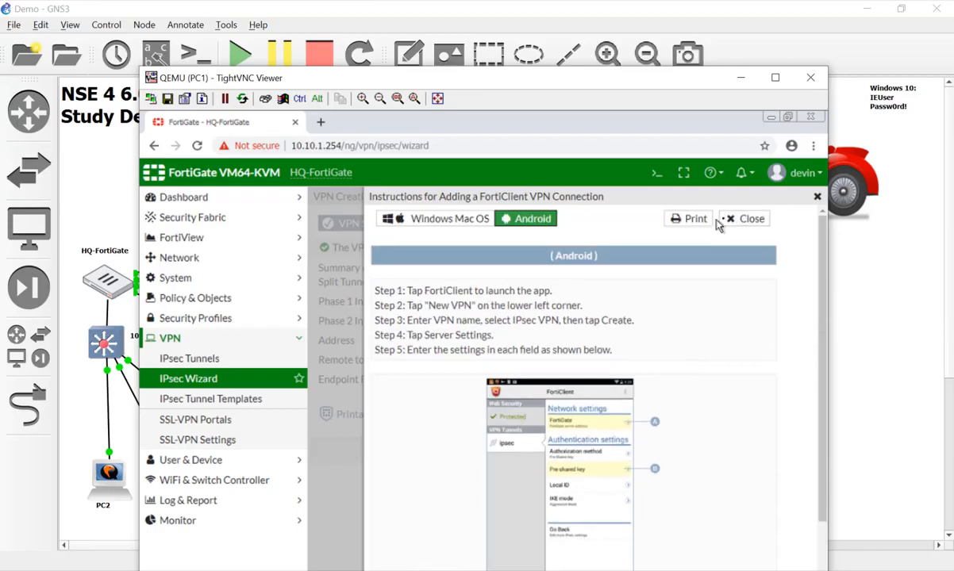
pyautogui.click(724, 219)
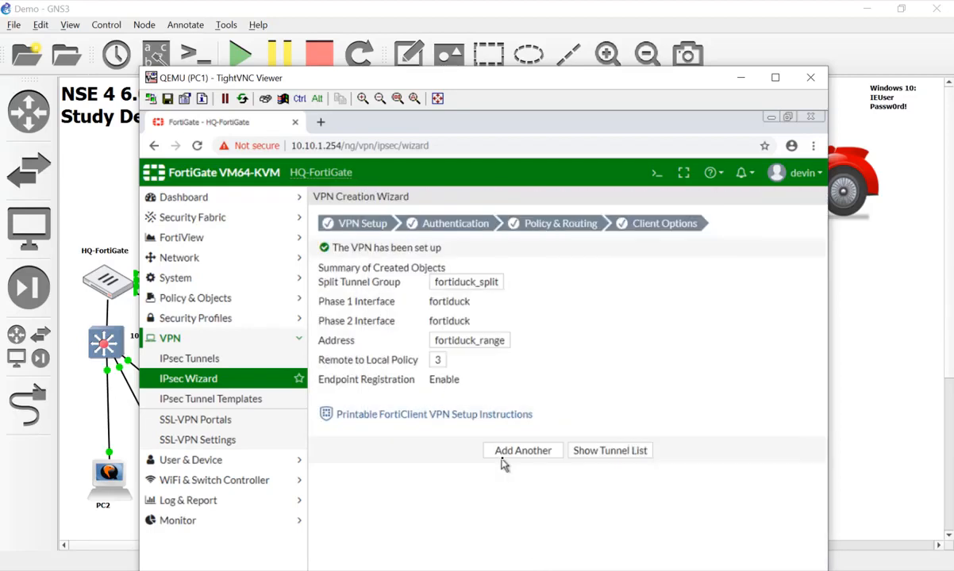
# Open fortiduck under Dialup - FortiClient in the tunnel list and convert it to a custom tunnel
pyautogui.click(629, 452)
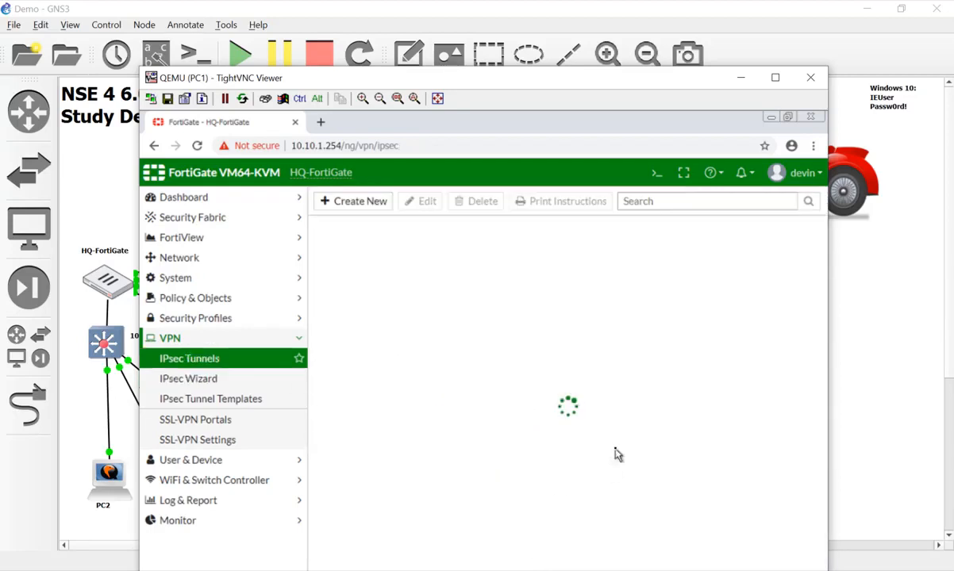
pyautogui.click(320, 251)
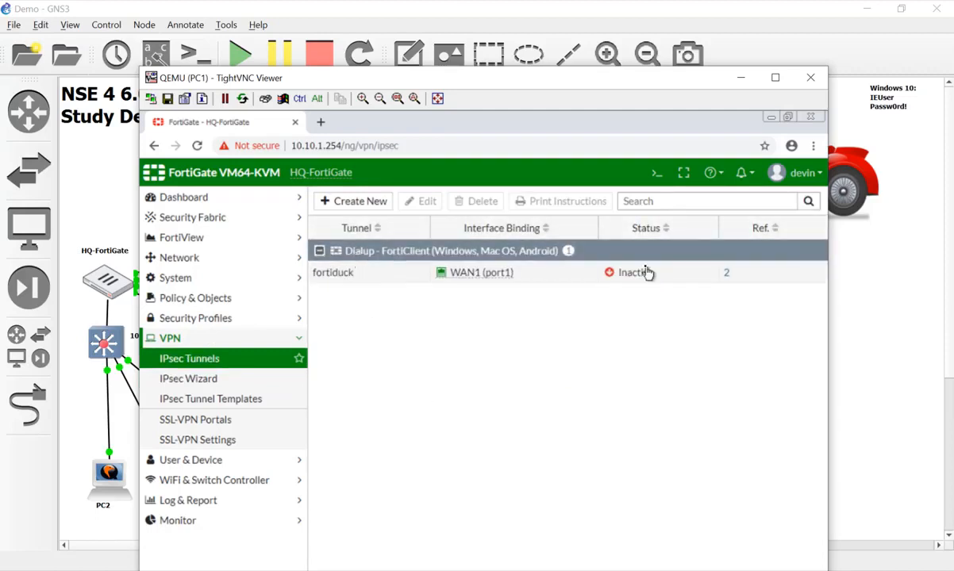
pyautogui.doubleClick(597, 274)
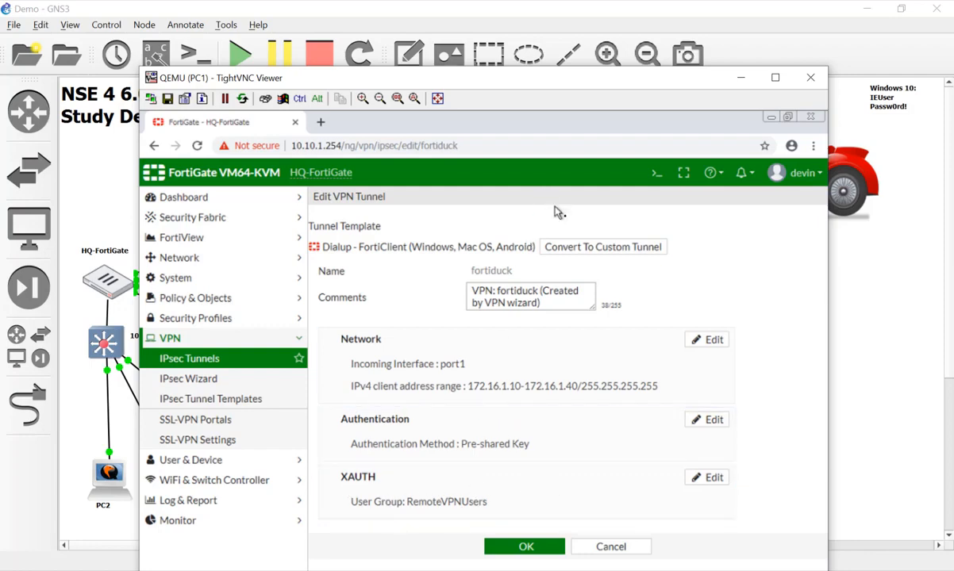
pyautogui.click(603, 247)
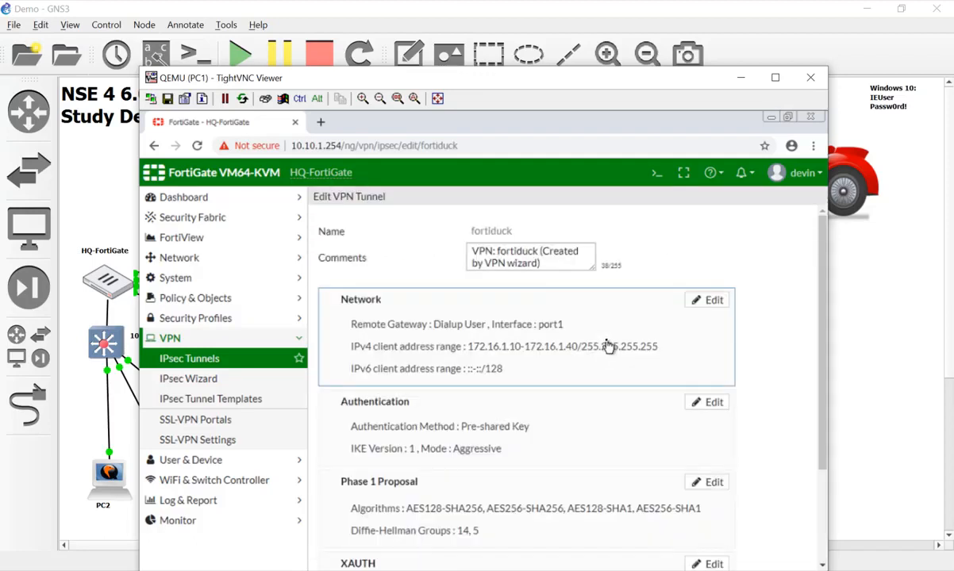
pyautogui.scroll(-1, 607, 347)
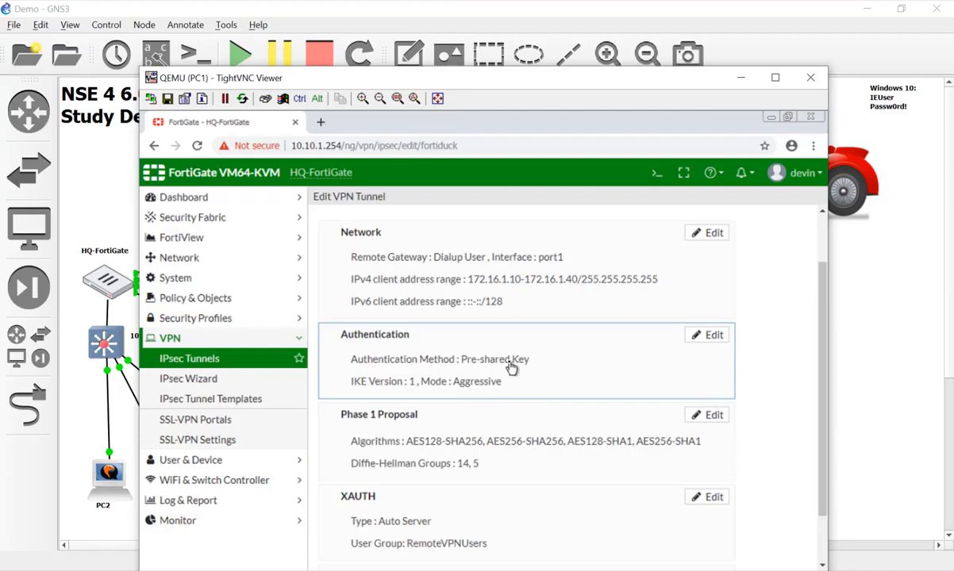
pyautogui.scroll(-1, 513, 371)
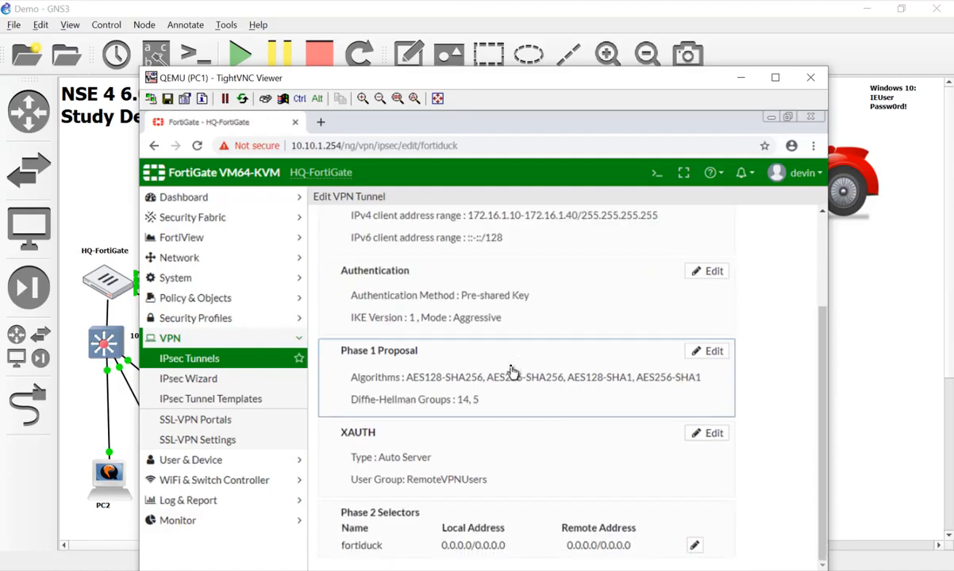
pyautogui.scroll(1, 513, 370)
pyautogui.scroll(1, 513, 371)
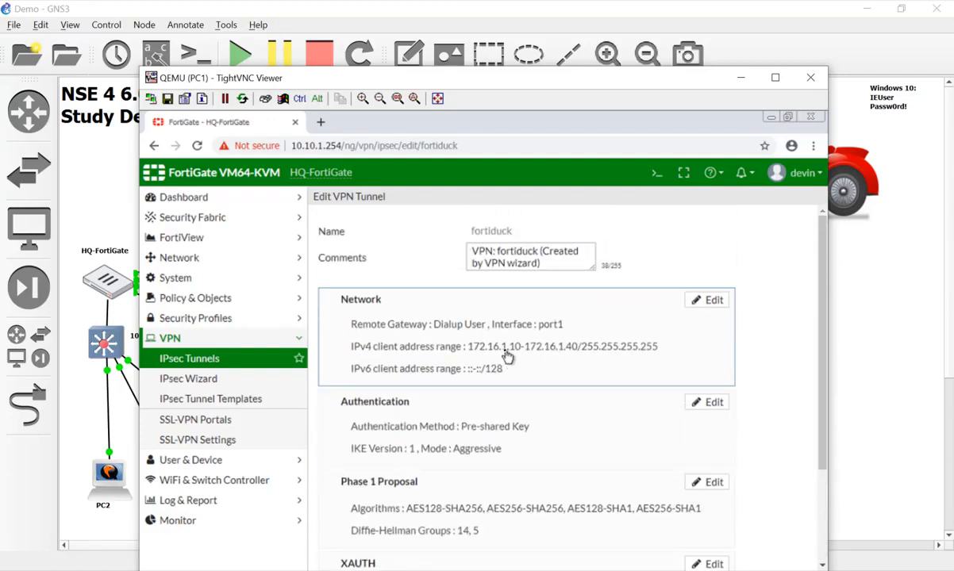
# Open the fortiduck tunnel's Network settings and review the full tunnel configuration
pyautogui.click(474, 328)
pyautogui.scroll(-2, 418, 370)
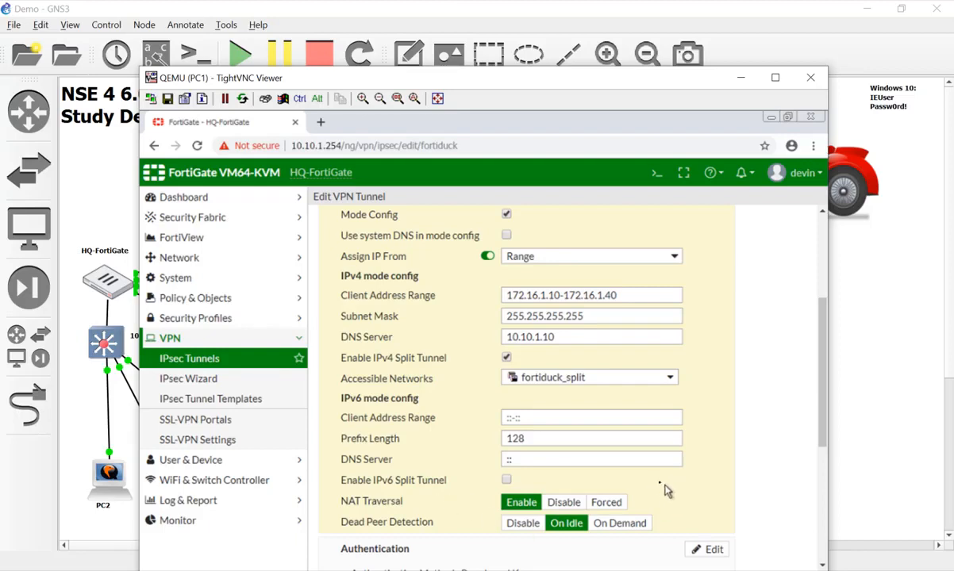
pyautogui.scroll(-3, 671, 486)
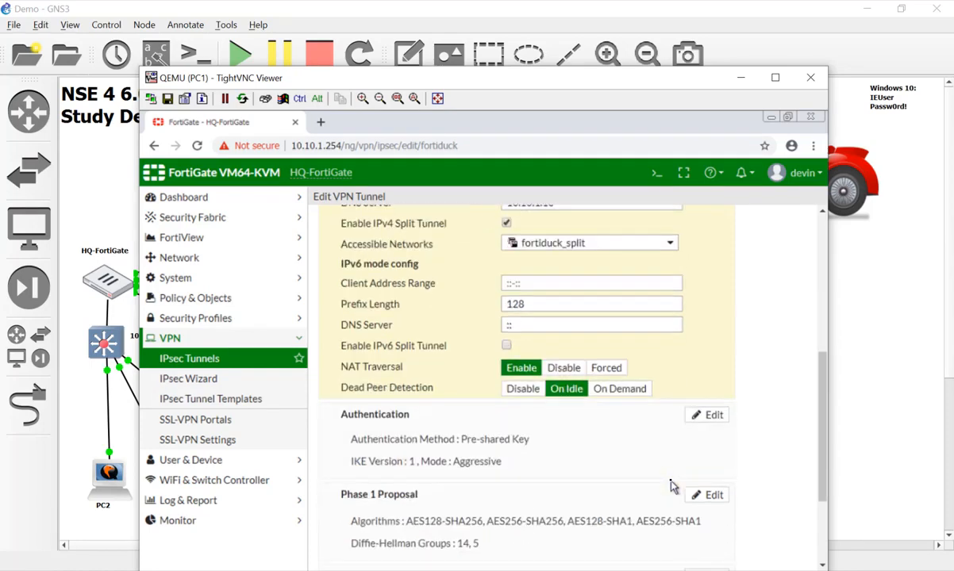
pyautogui.scroll(-3, 671, 486)
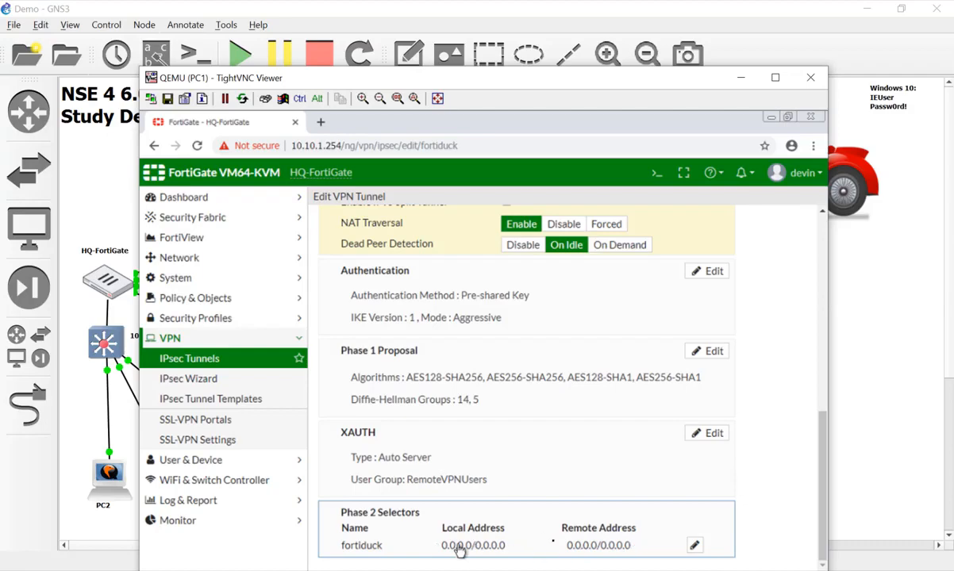
pyautogui.scroll(10, 657, 458)
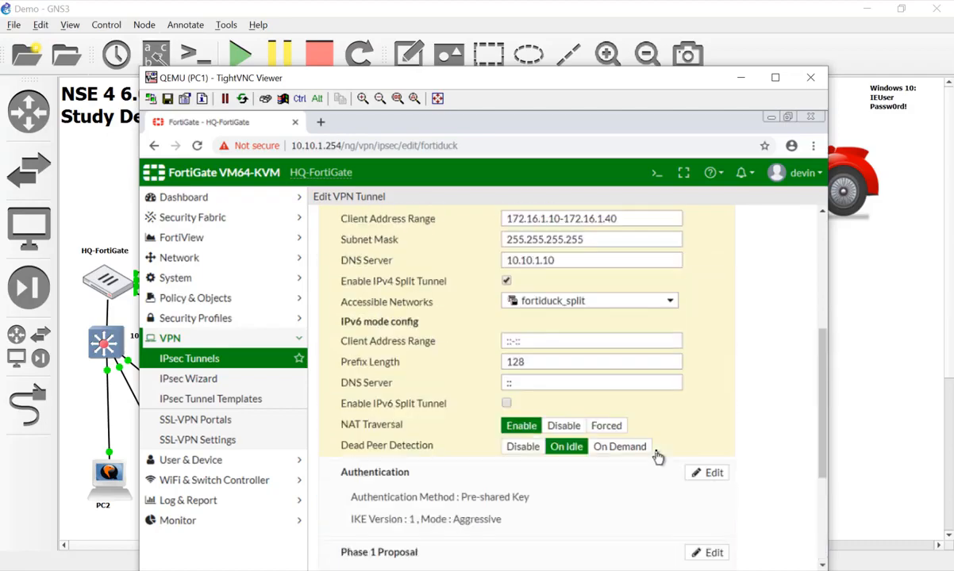
pyautogui.scroll(-5, 658, 458)
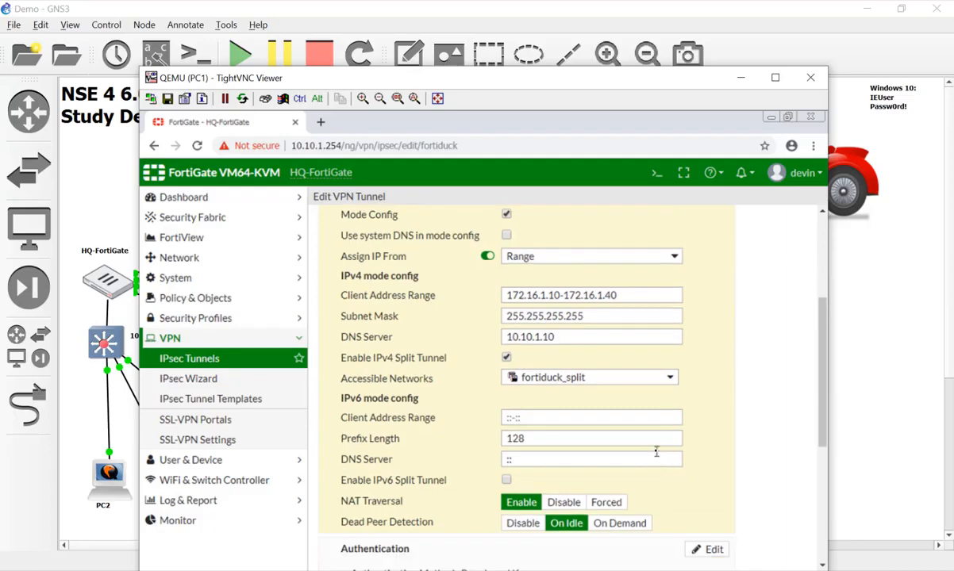
pyautogui.scroll(4, 658, 458)
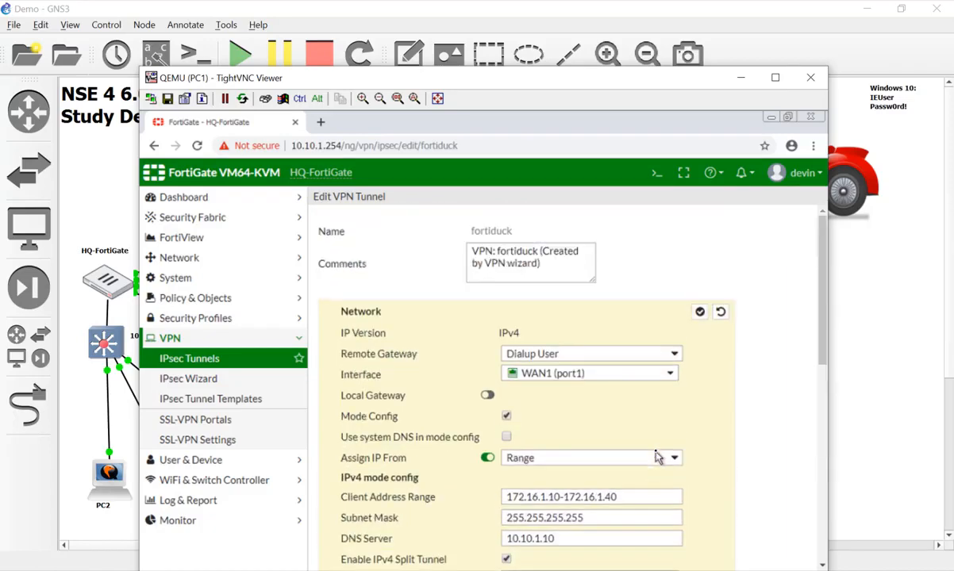
pyautogui.scroll(-4, 658, 458)
pyautogui.scroll(-3, 658, 458)
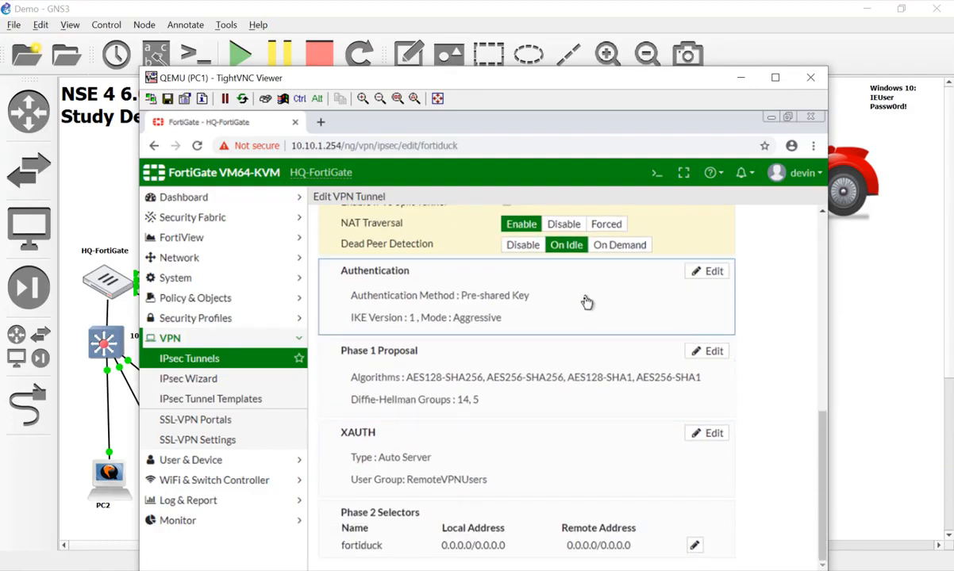
pyautogui.scroll(6, 587, 334)
pyautogui.scroll(4, 588, 334)
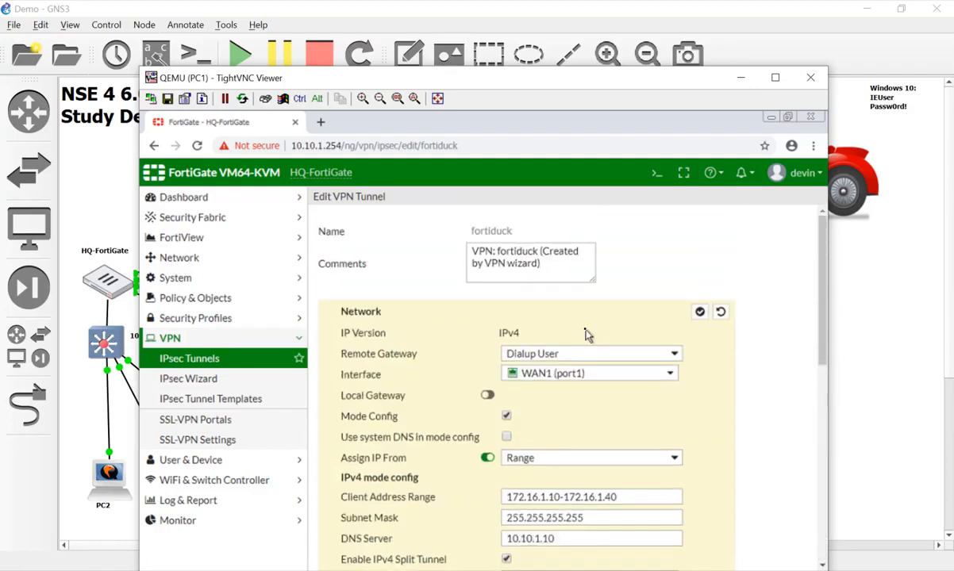
# Collapse the Network settings to a summary and bring the GNS3 lab topology forward
pyautogui.click(700, 312)
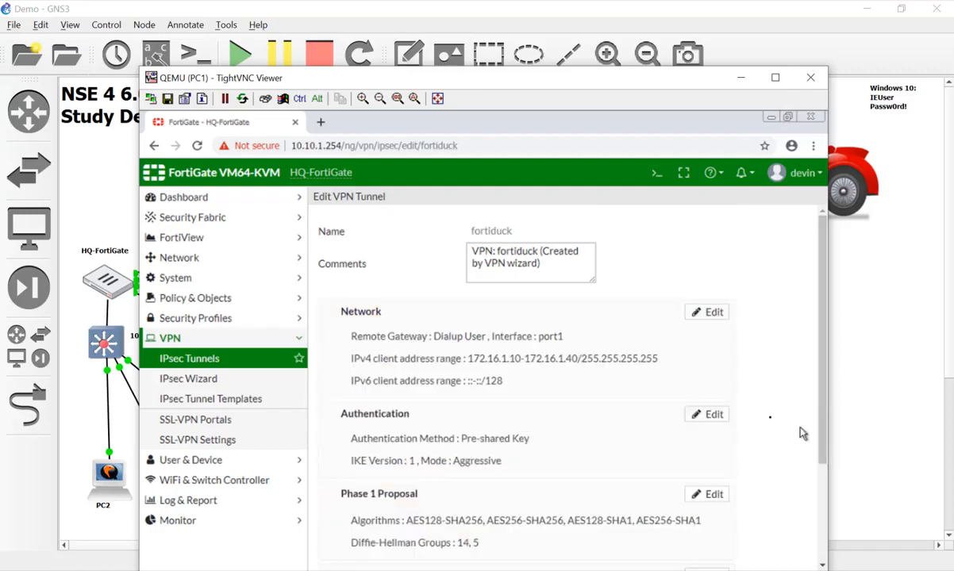
pyautogui.scroll(-3, 782, 369)
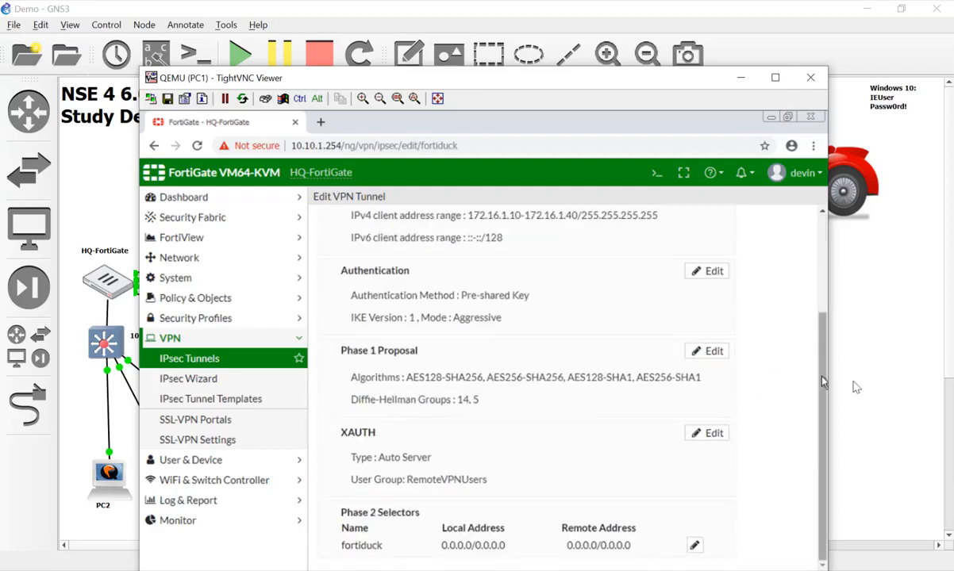
pyautogui.click(803, 366)
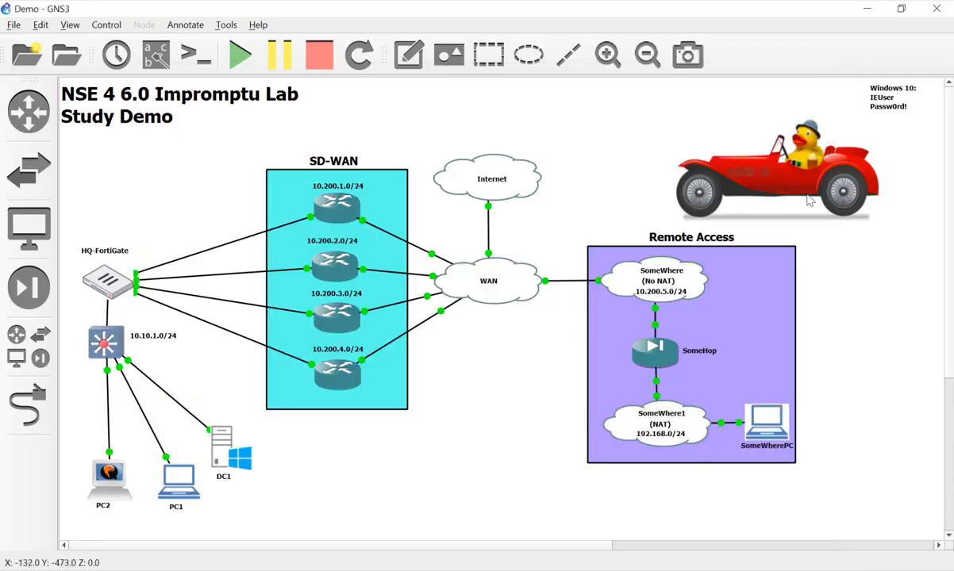
# Open the SomeWherePC node's TightVNC console from the GNS3 topology
pyautogui.moveTo(815, 204)
pyautogui.mouseDown()
pyautogui.moveTo(750, 224)
pyautogui.moveTo(803, 213)
pyautogui.mouseUp()
pyautogui.doubleClick(767, 422)
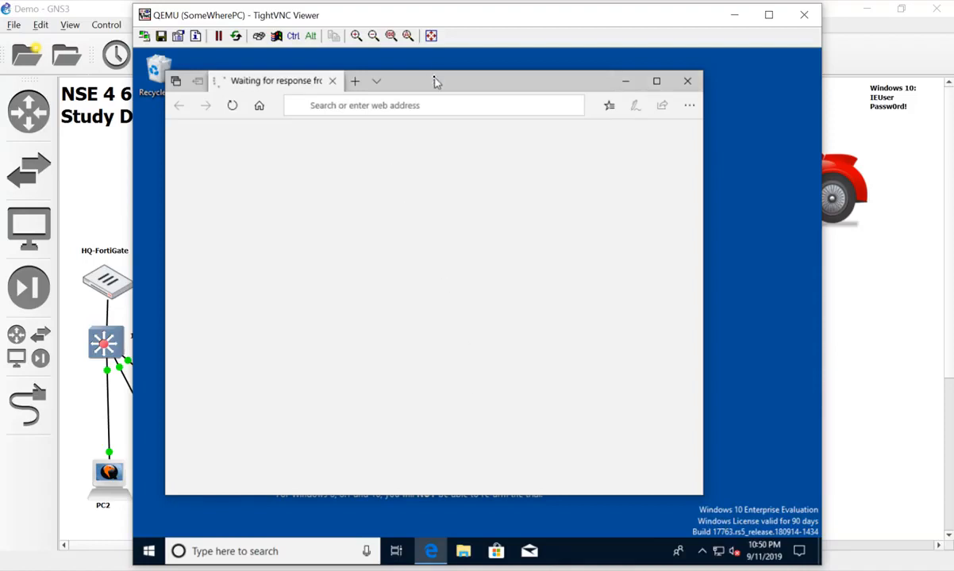
pyautogui.moveTo(436, 81); pyautogui.dragTo(433, 83)
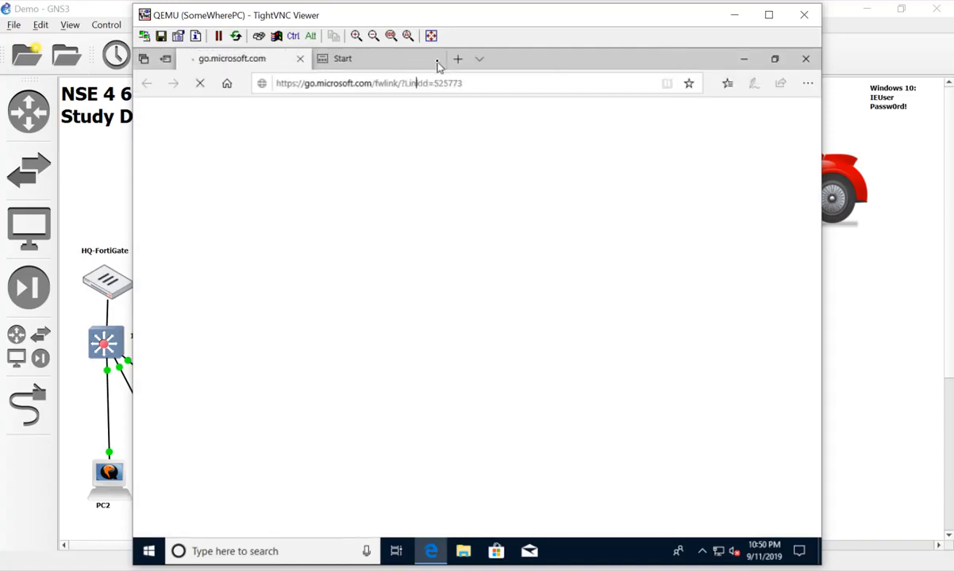
pyautogui.click(438, 67)
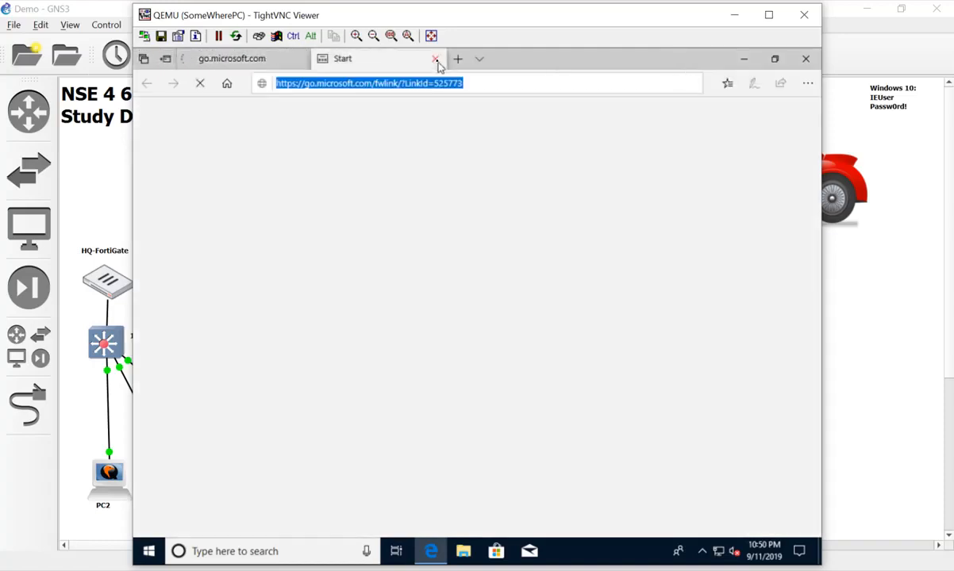
pyautogui.click(261, 64)
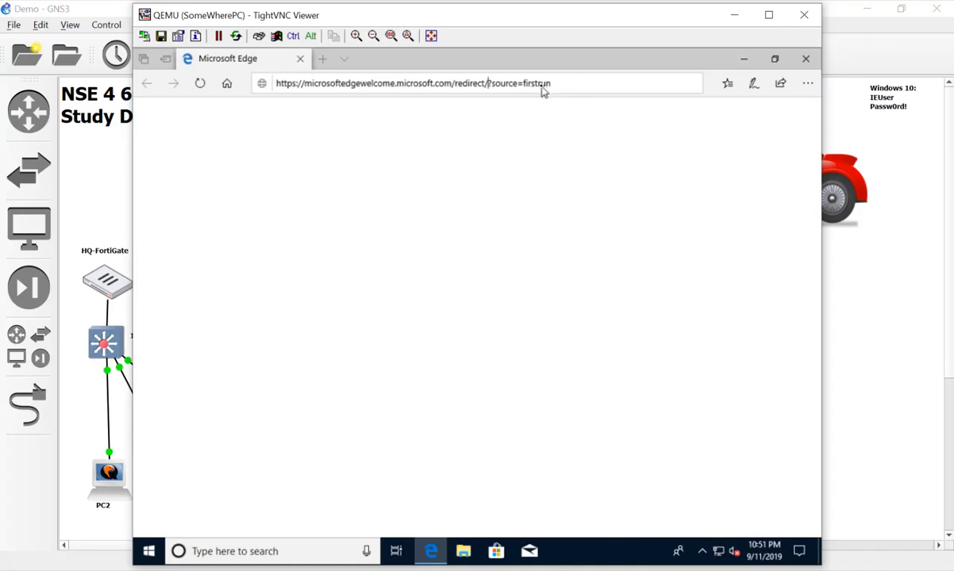
pyautogui.moveTo(547, 83); pyautogui.dragTo(367, 104)
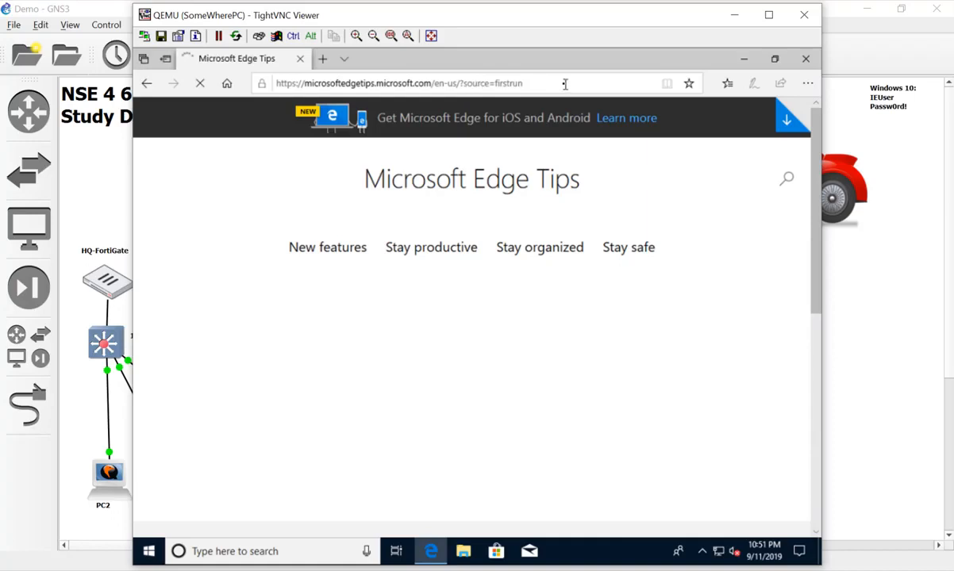
pyautogui.click(565, 84)
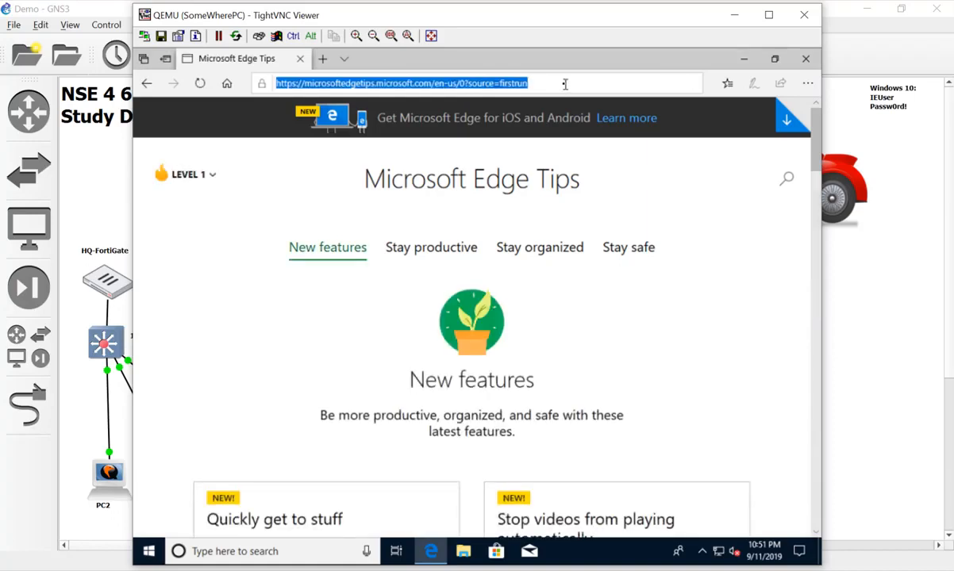
pyautogui.write('www')
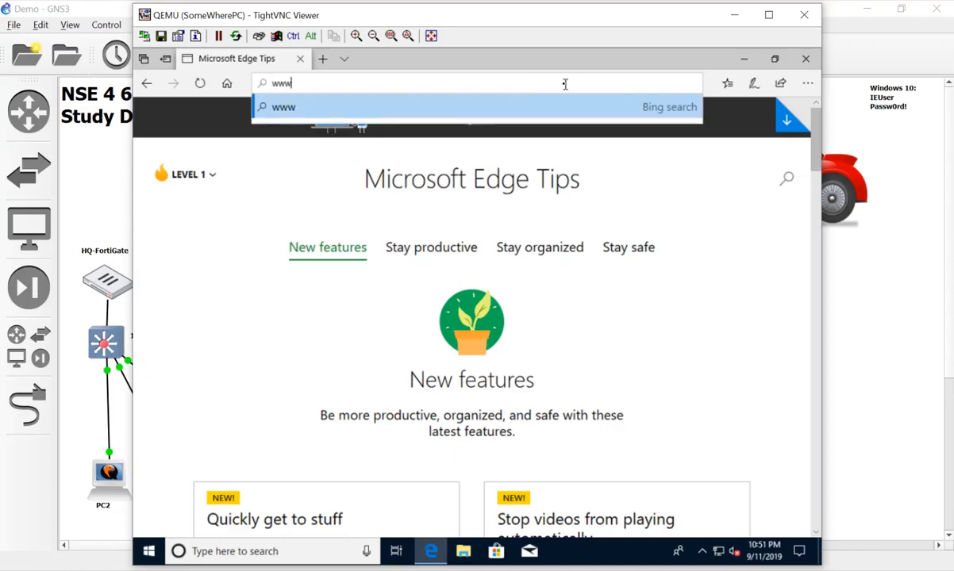
pyautogui.write('.google.com')
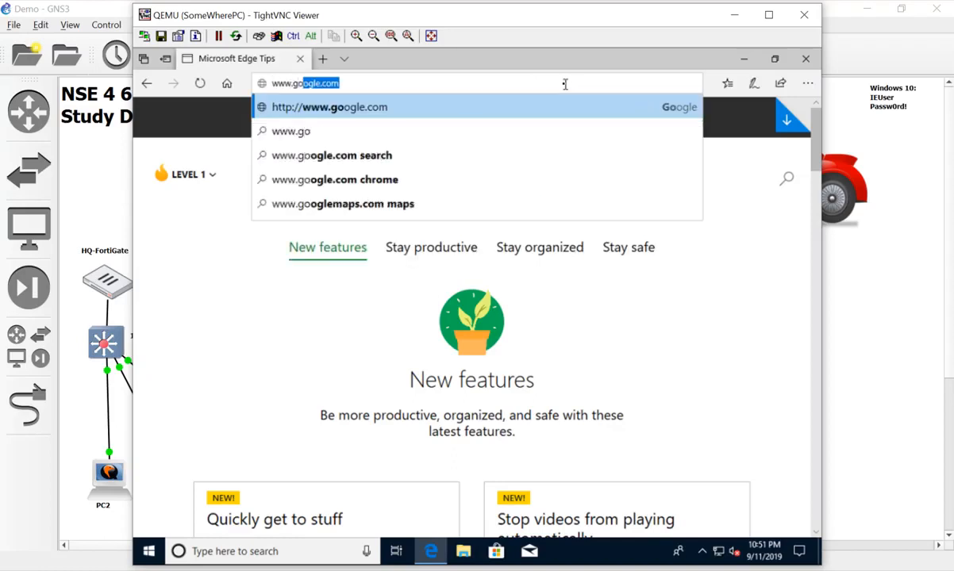
pyautogui.press('Return')
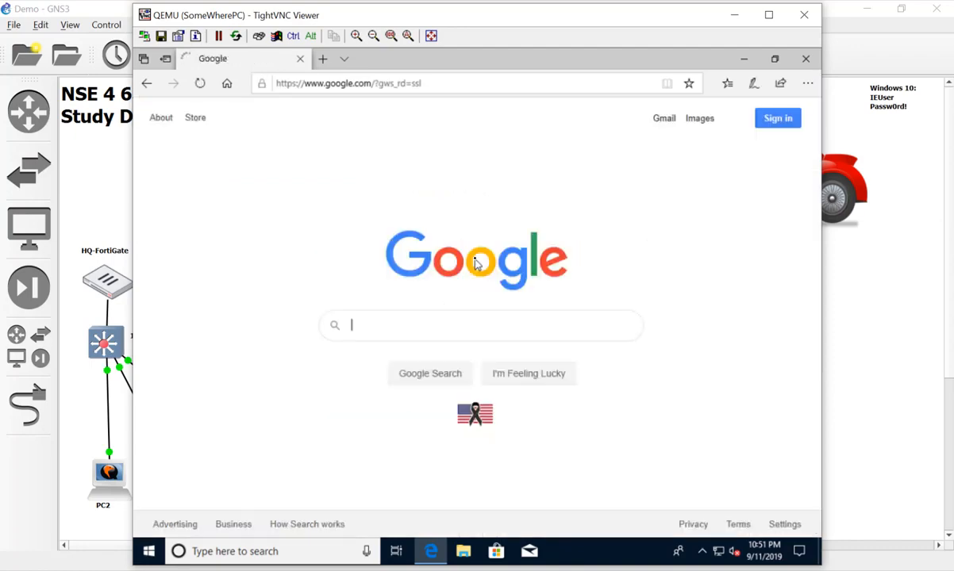
# Search Google for 'download forticlient' and open the FortiClient Next Generation Endpoint Protection result
pyautogui.click(447, 331)
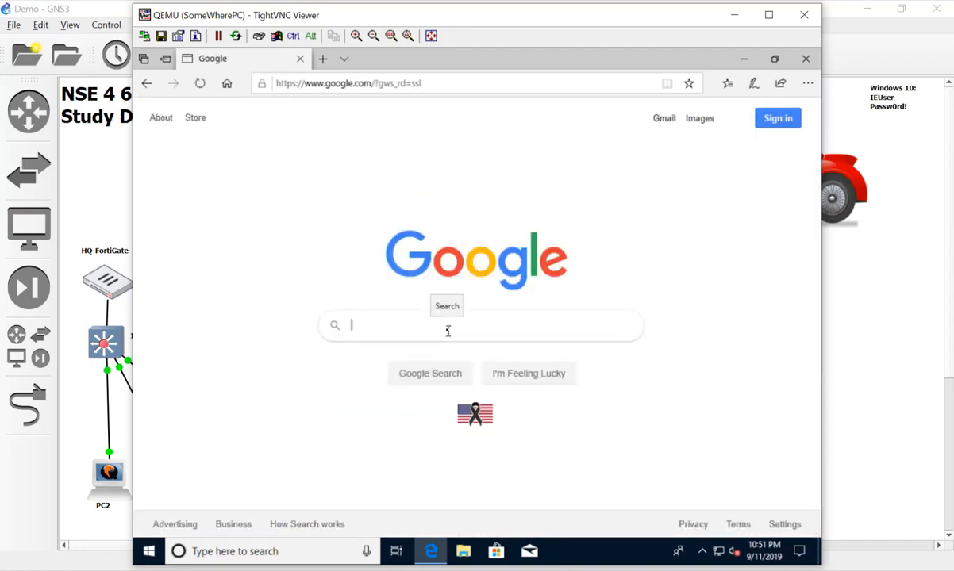
pyautogui.write('download ')
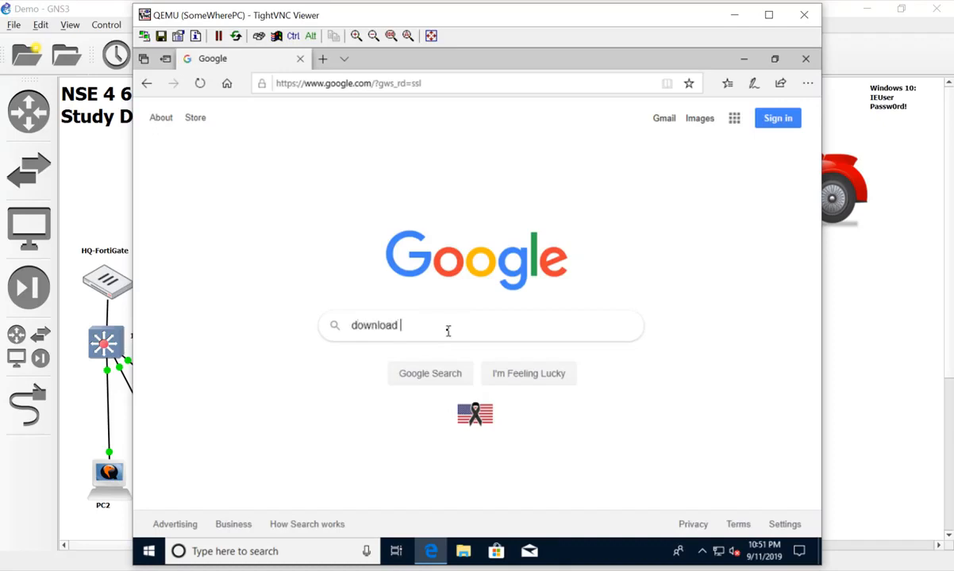
pyautogui.write('forti')
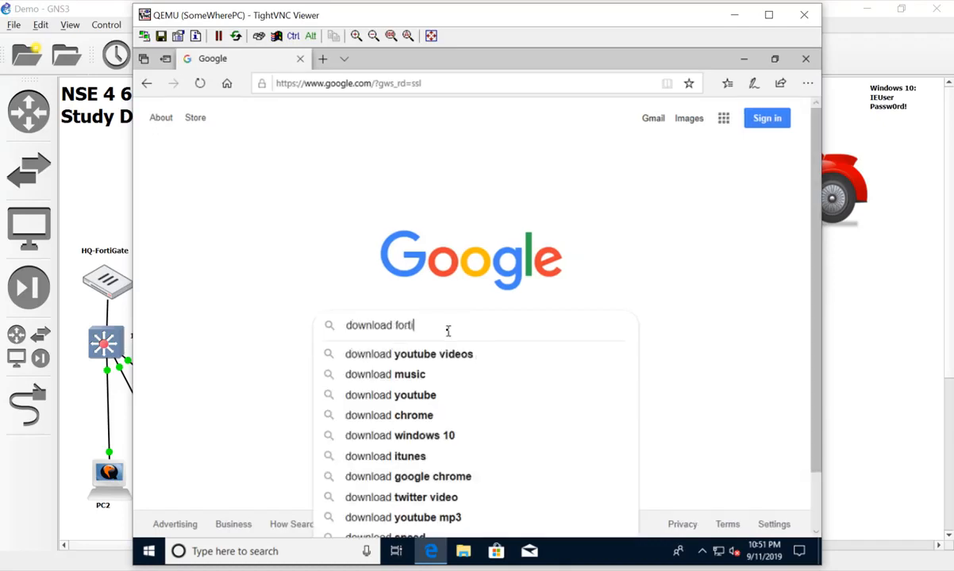
pyautogui.write('cli')
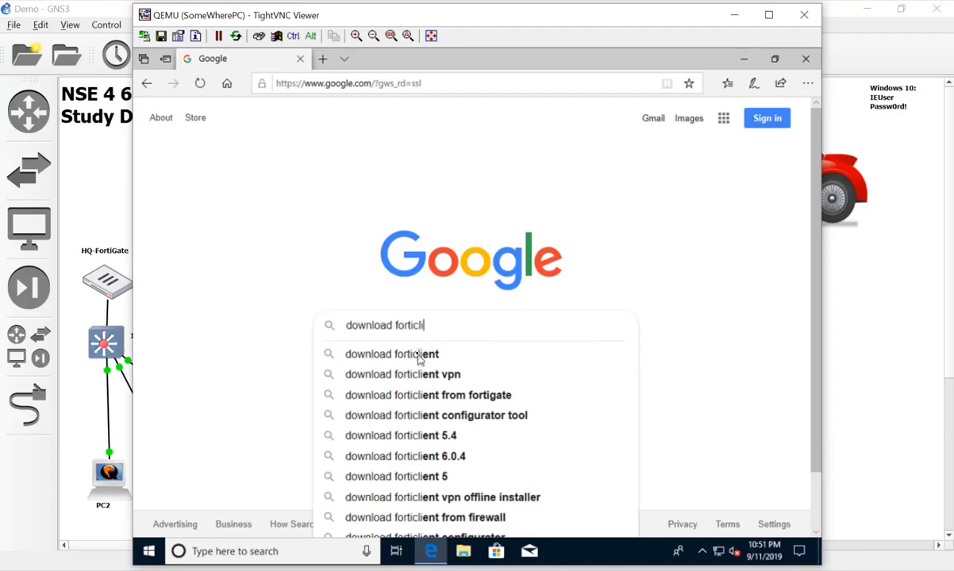
pyautogui.click(418, 354)
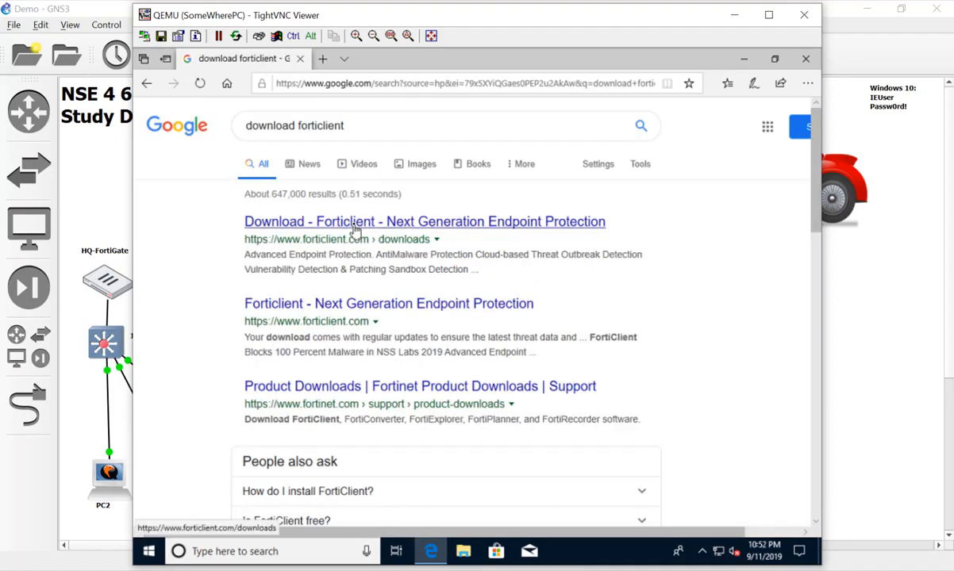
pyautogui.click(328, 308)
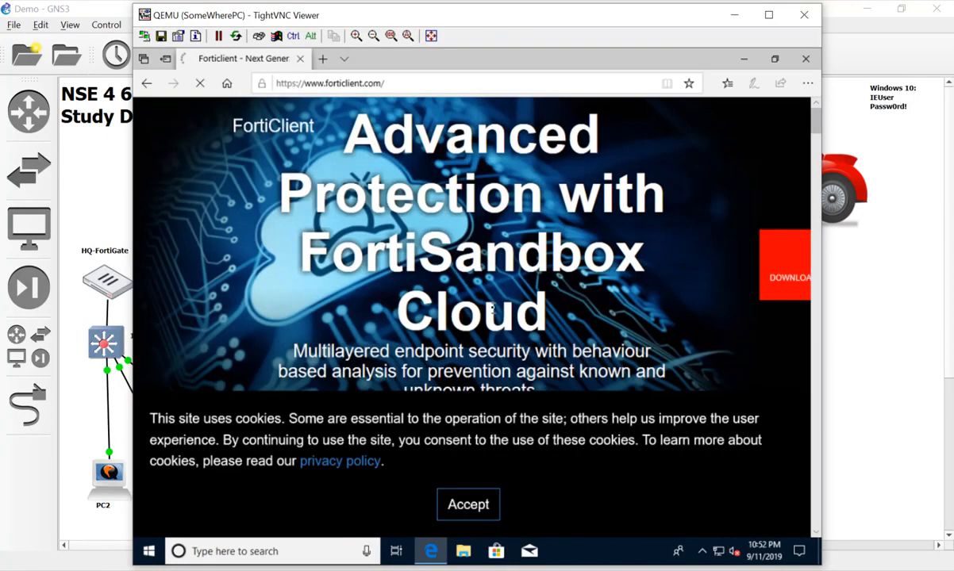
# Accept the site's cookies and go to the FortiClient downloads page
pyautogui.click(480, 503)
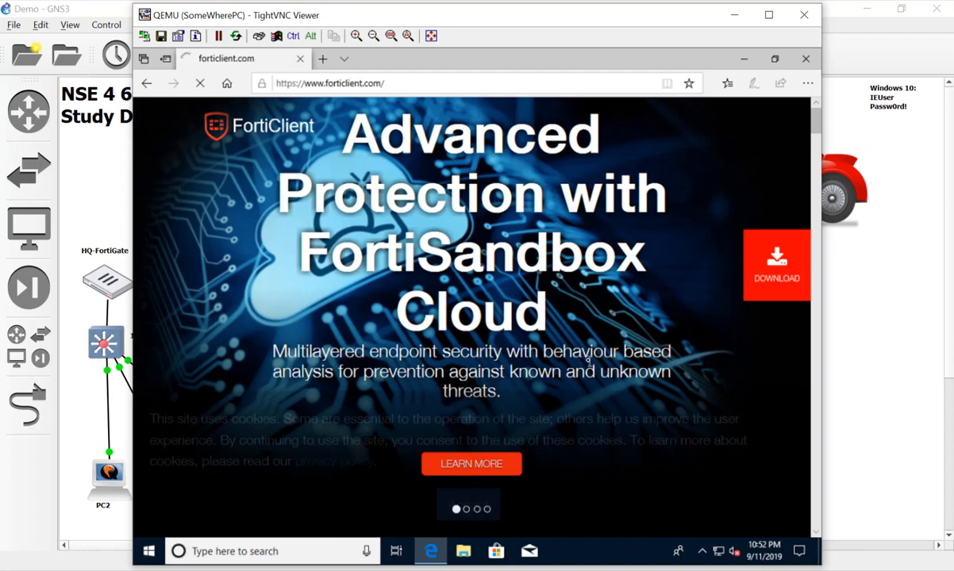
pyautogui.scroll(-5, 758, 262)
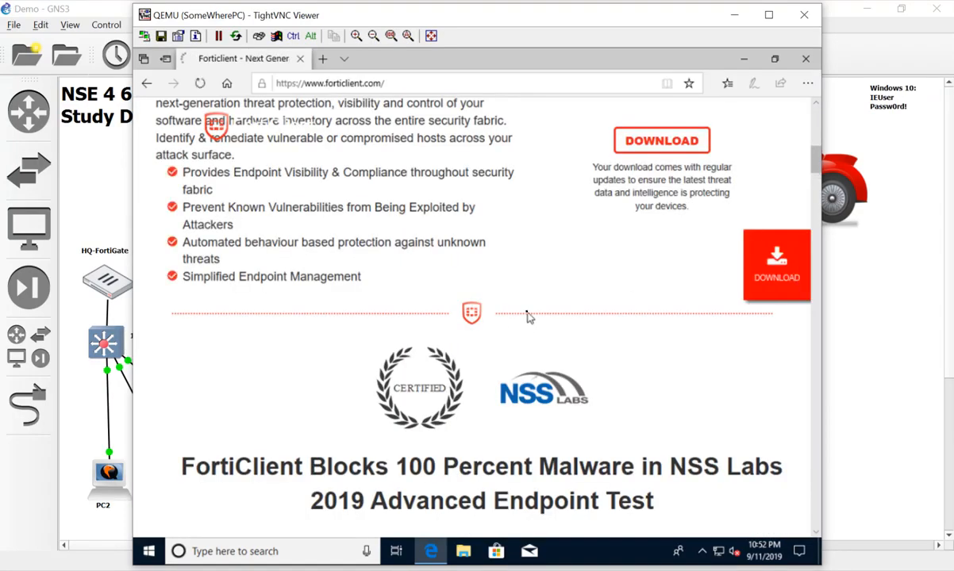
pyautogui.scroll(5, 529, 316)
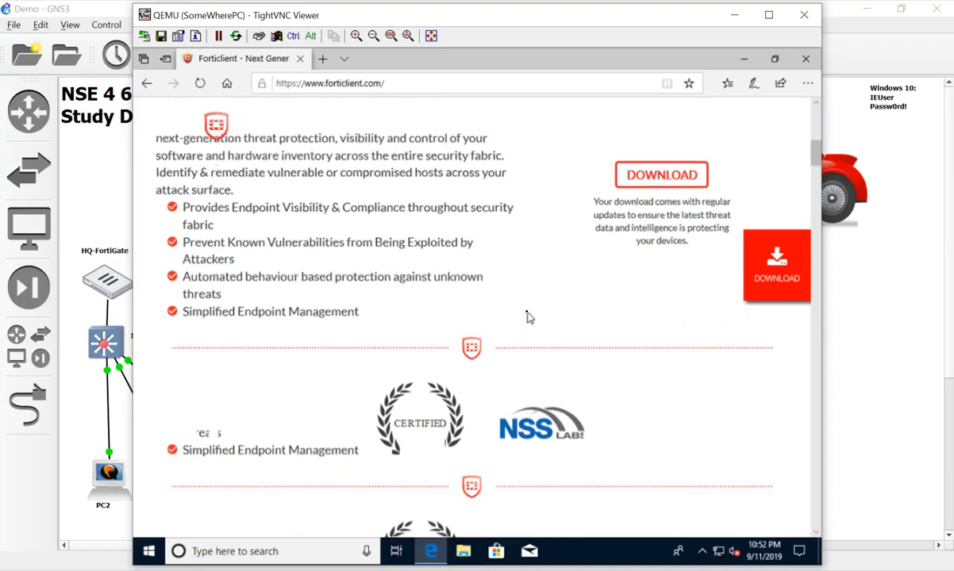
pyautogui.scroll(-5, 530, 315)
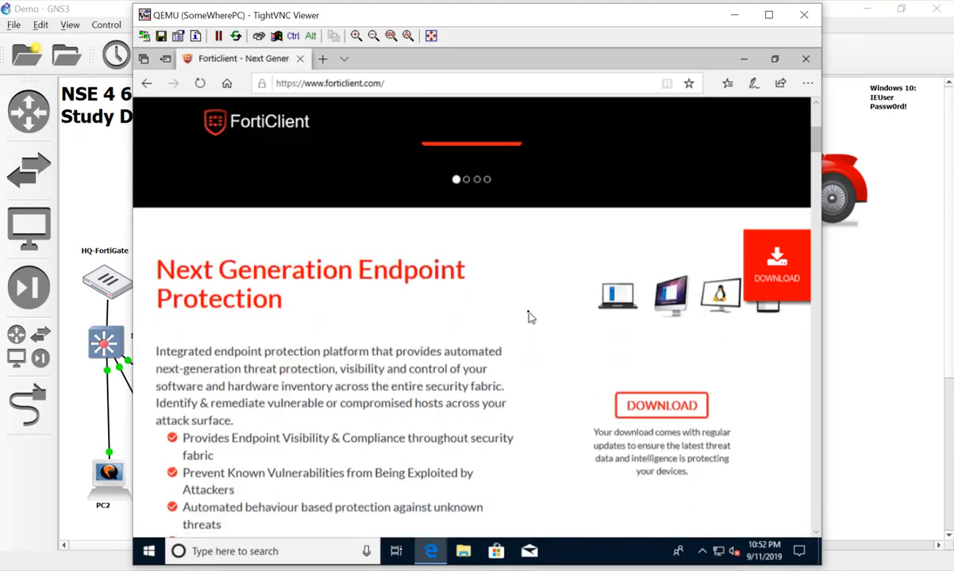
pyautogui.click(492, 429)
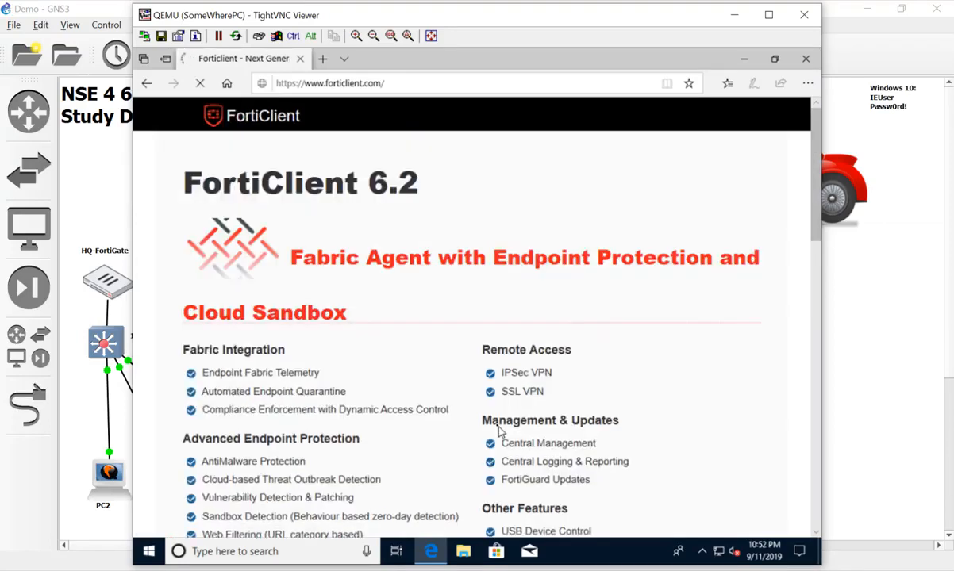
pyautogui.scroll(-4, 498, 429)
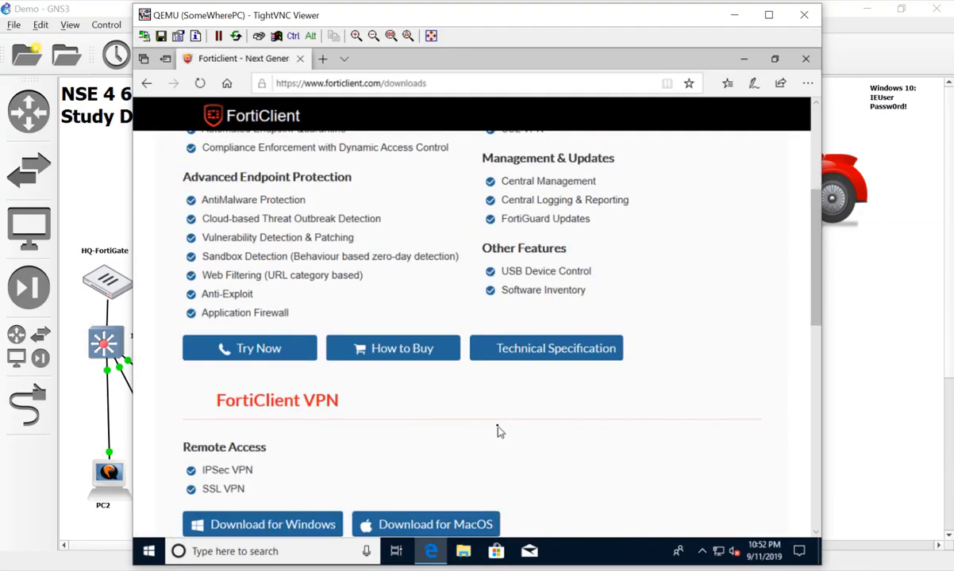
pyautogui.scroll(1, 498, 431)
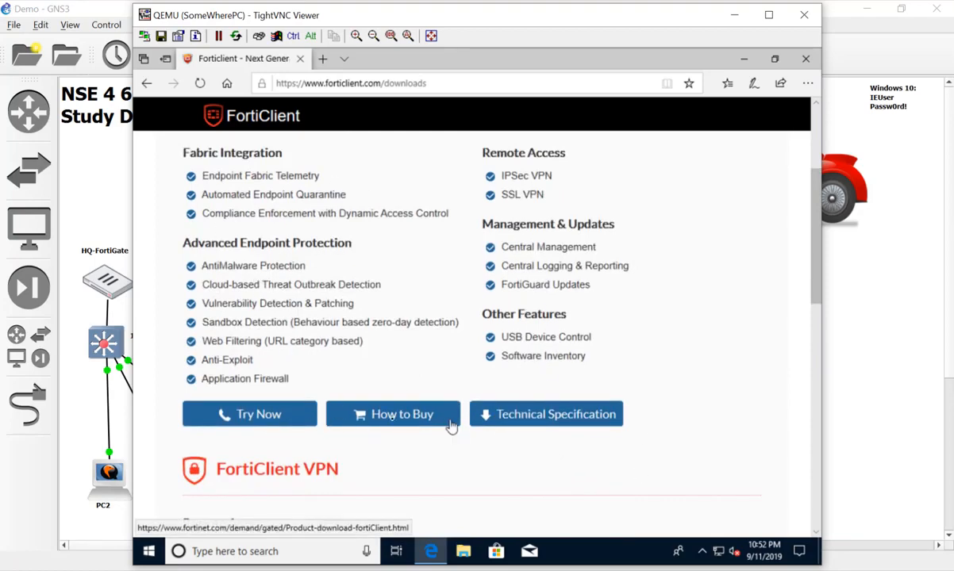
pyautogui.scroll(2, 422, 340)
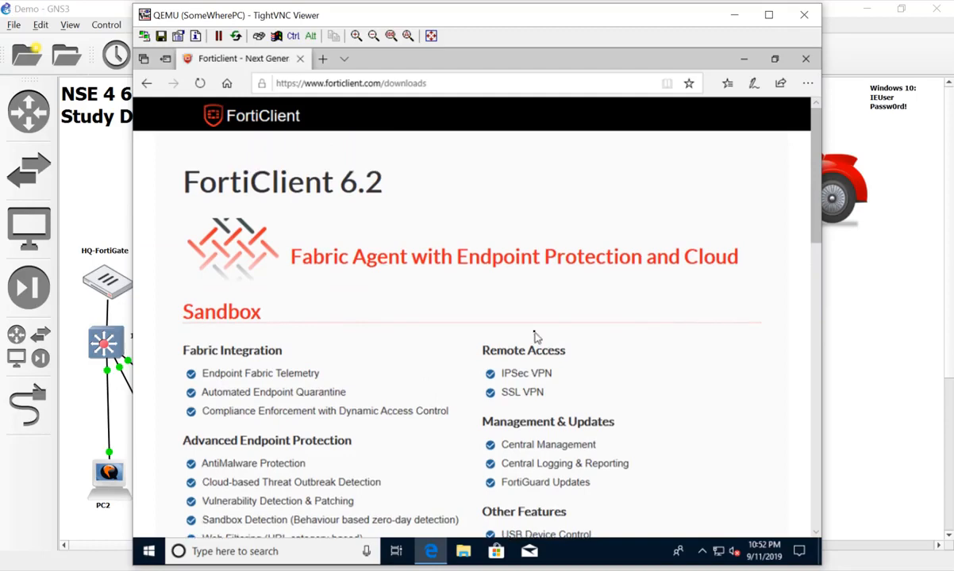
pyautogui.scroll(-8, 534, 337)
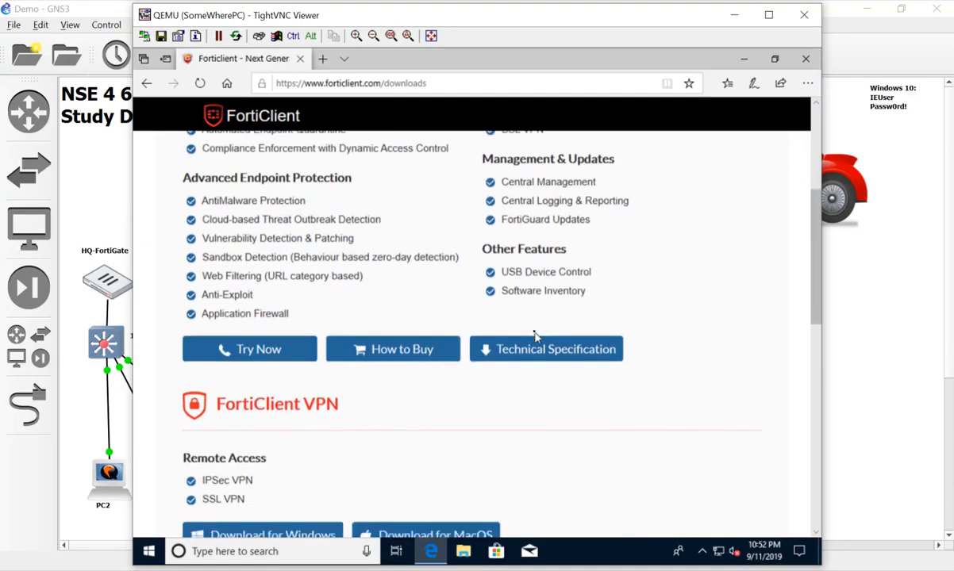
pyautogui.scroll(2, 532, 337)
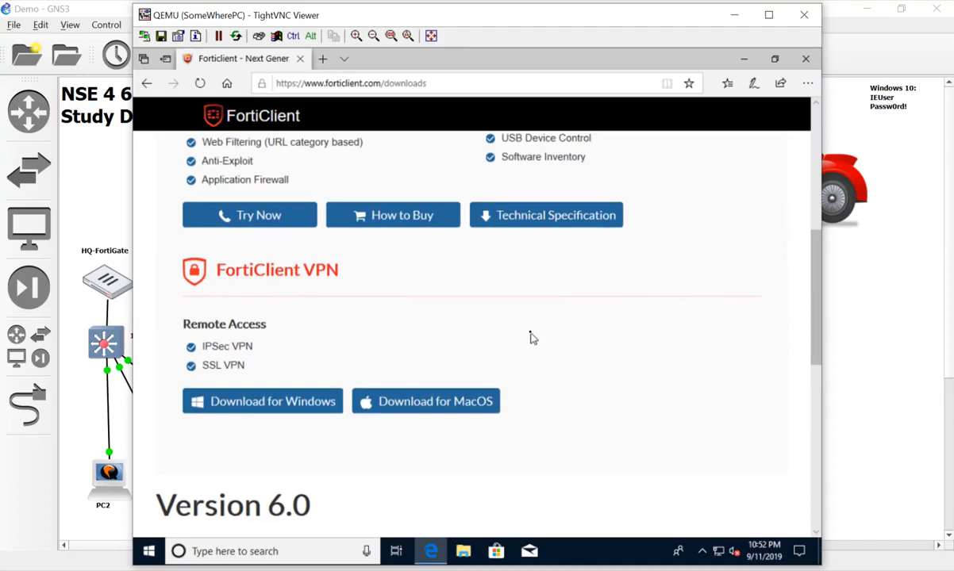
pyautogui.scroll(1, 532, 337)
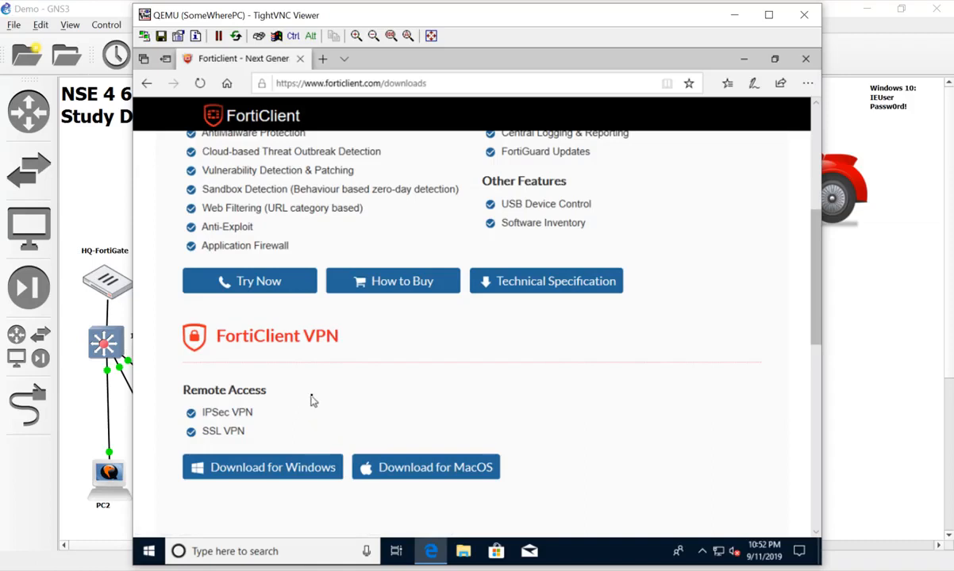
# Download, save and run the FortiClient VPN installer for Windows
pyautogui.click(310, 468)
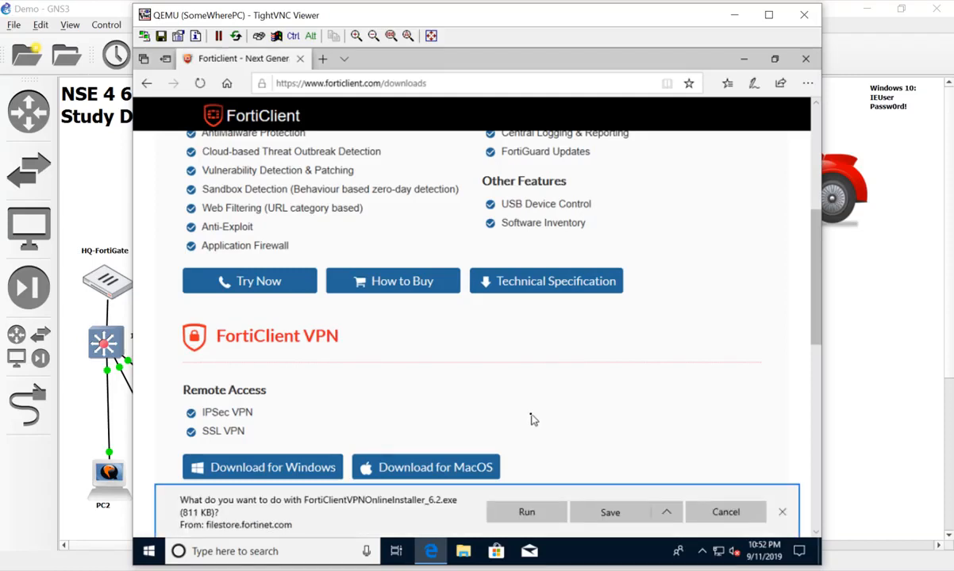
pyautogui.scroll(-2, 532, 420)
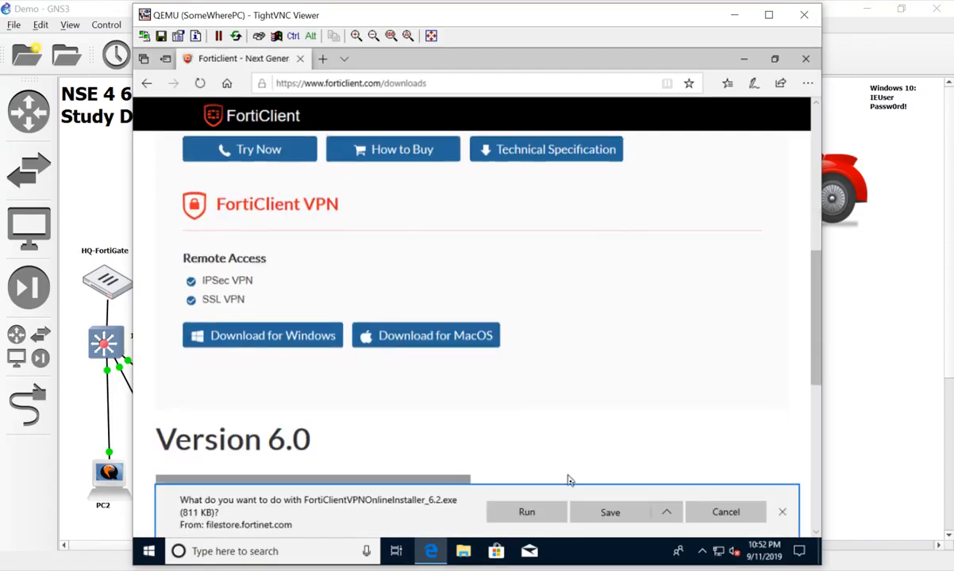
pyautogui.click(622, 515)
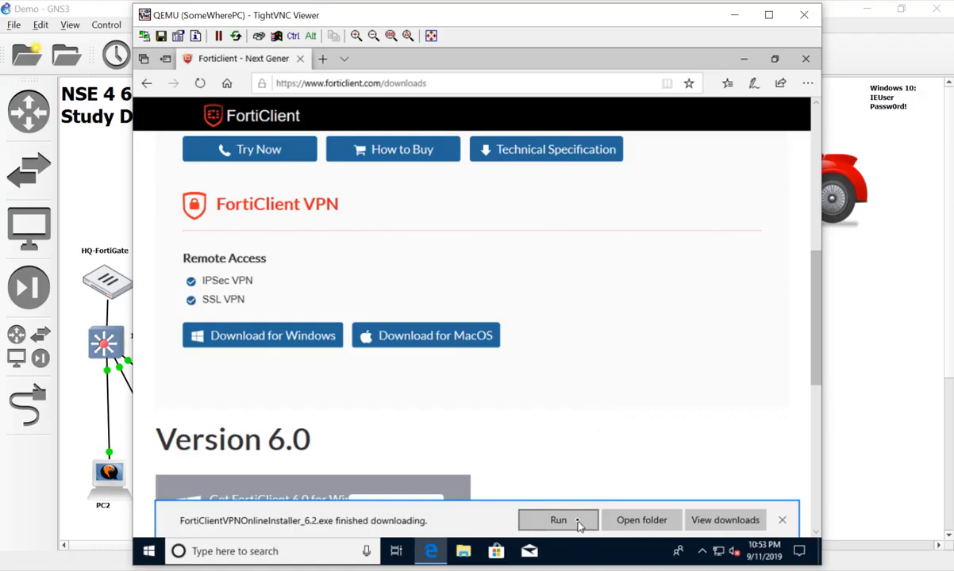
pyautogui.click(577, 522)
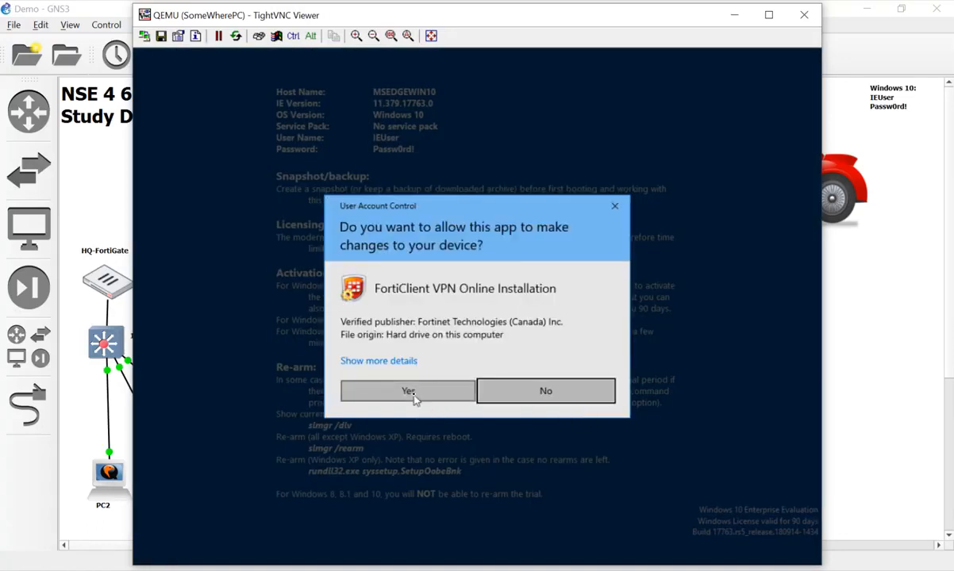
# Approve the User Account Control prompt for the FortiClient VPN installer
pyautogui.click(412, 396)
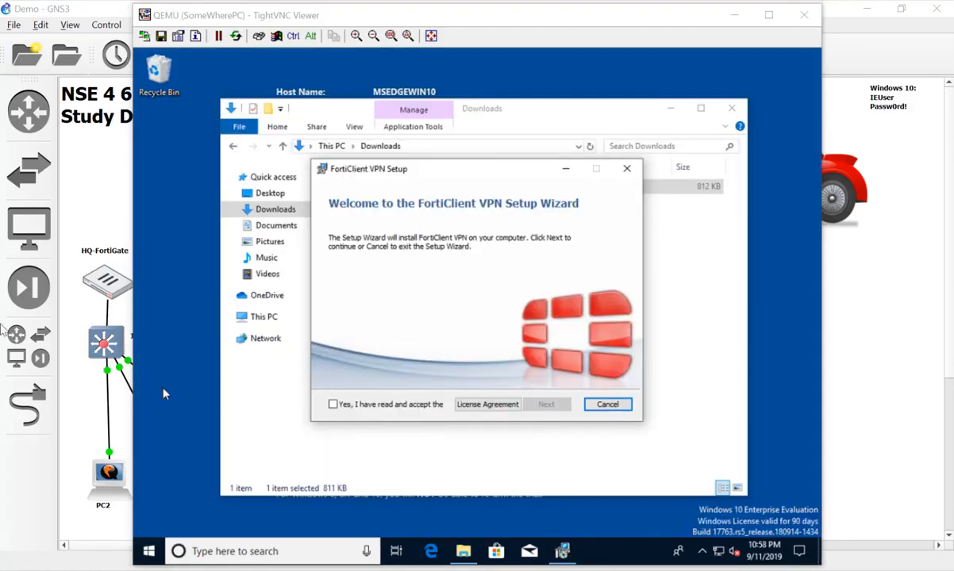
# Accept the licence, keep C:\Program Files\Fortinet\FortiClient\ as destination, and start the install
pyautogui.click(426, 410)
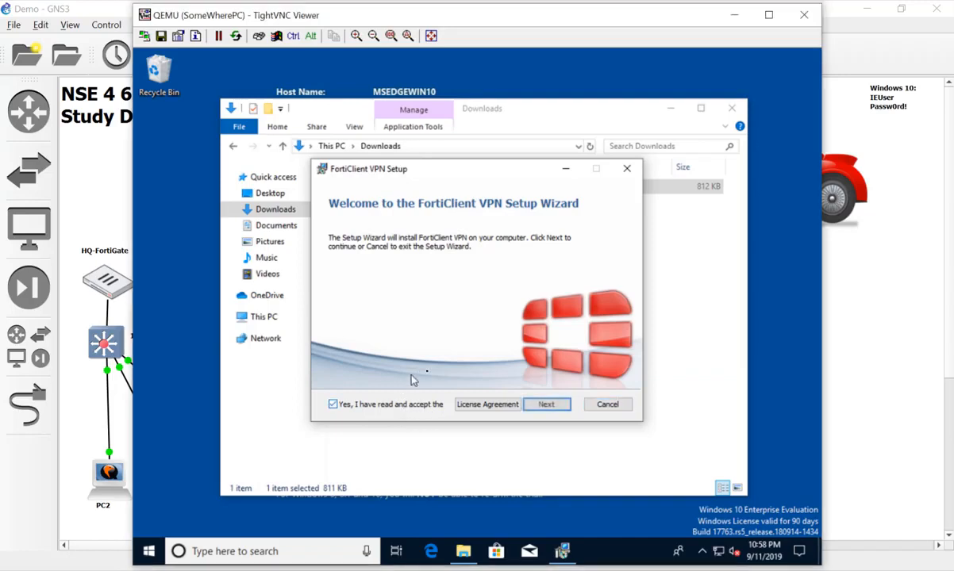
pyautogui.click(547, 406)
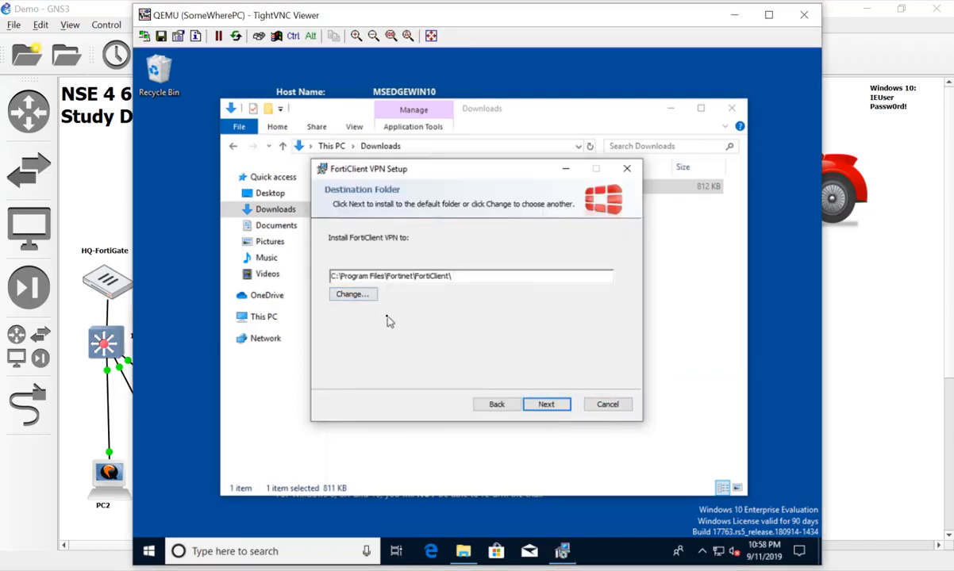
pyautogui.click(547, 406)
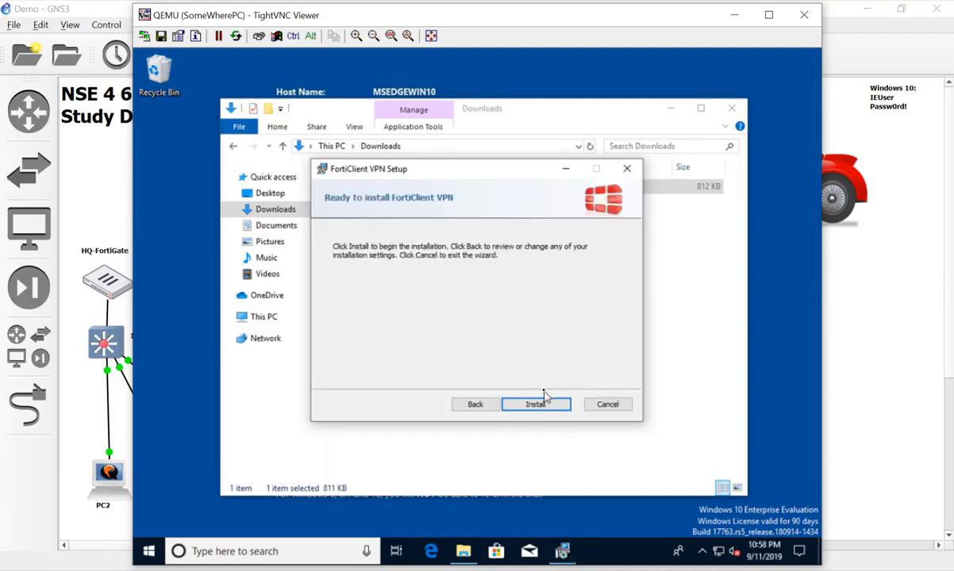
pyautogui.click(543, 399)
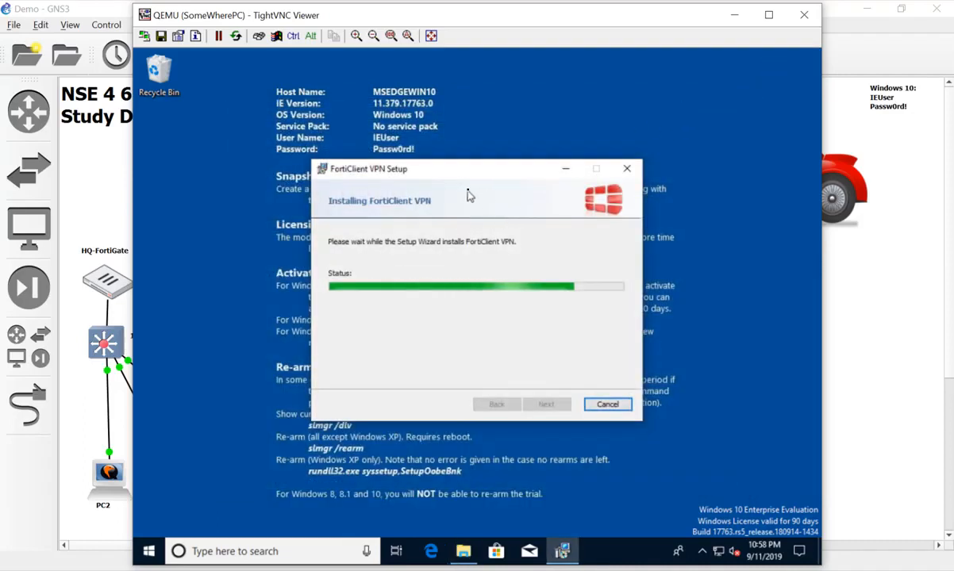
# Wait for FortiClient VPN to finish installing and show the completion page
pyautogui.moveTo(488, 174); pyautogui.dragTo(493, 116)
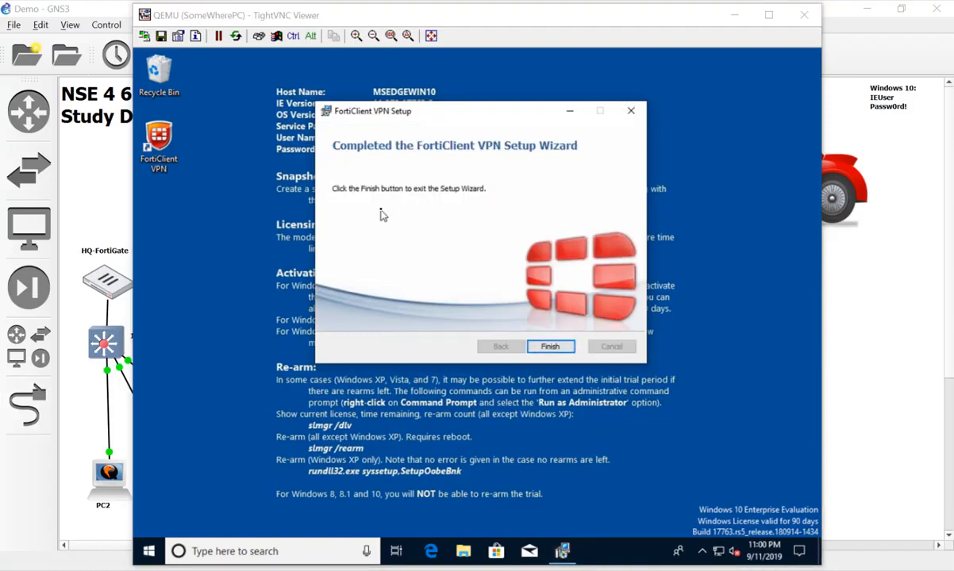
# Finish the installer, launch FortiClient VPN and accept its free-software terms
pyautogui.click(550, 347)
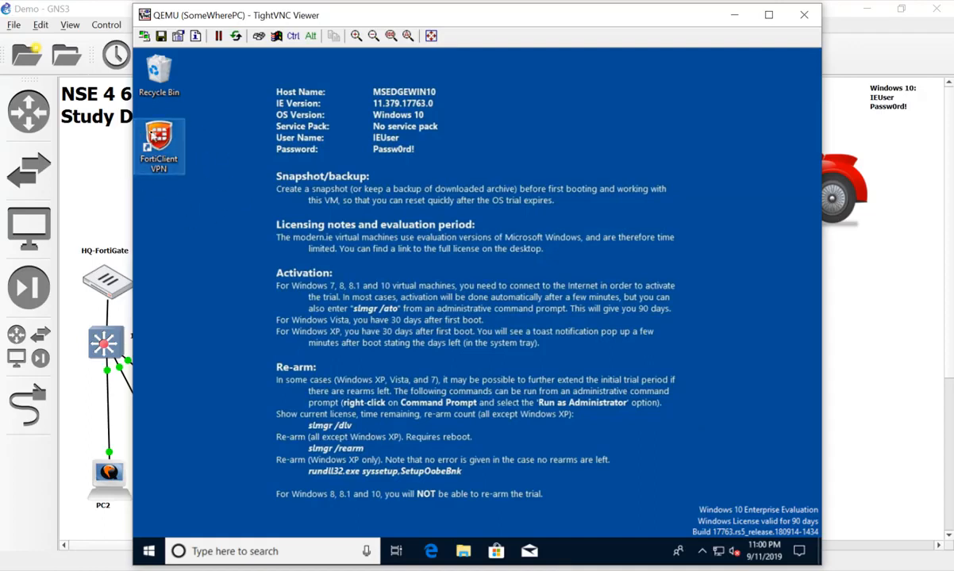
pyautogui.doubleClick(153, 136)
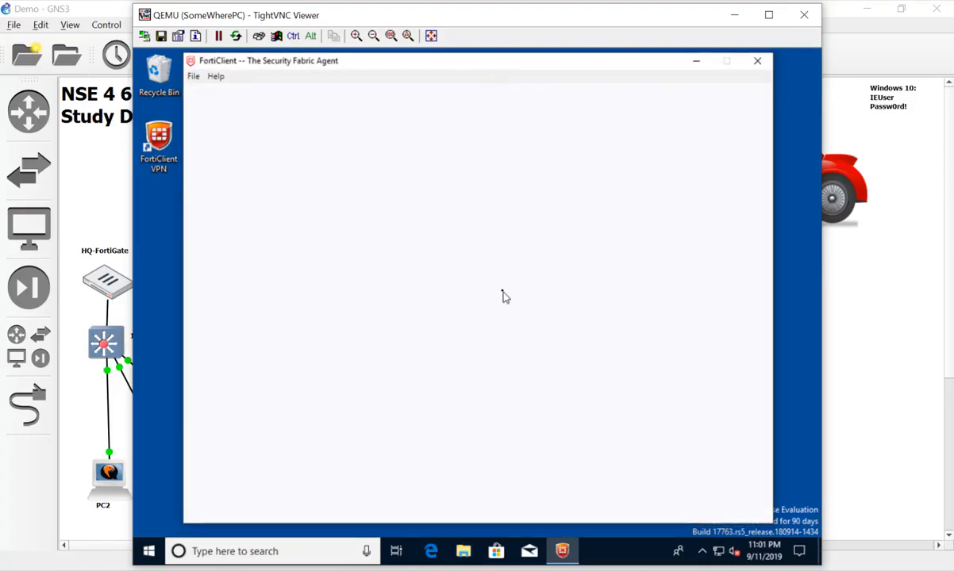
pyautogui.click(189, 75)
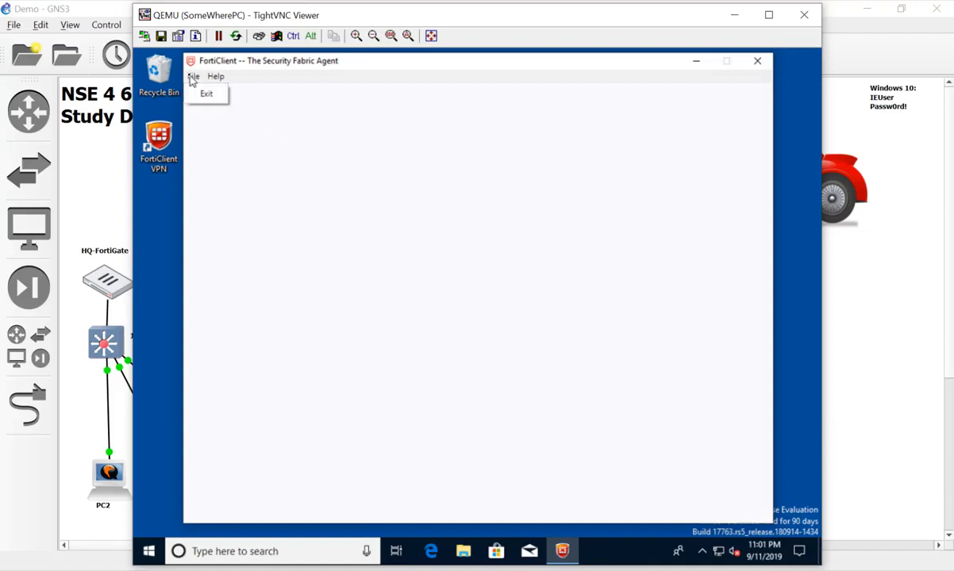
pyautogui.click(441, 308)
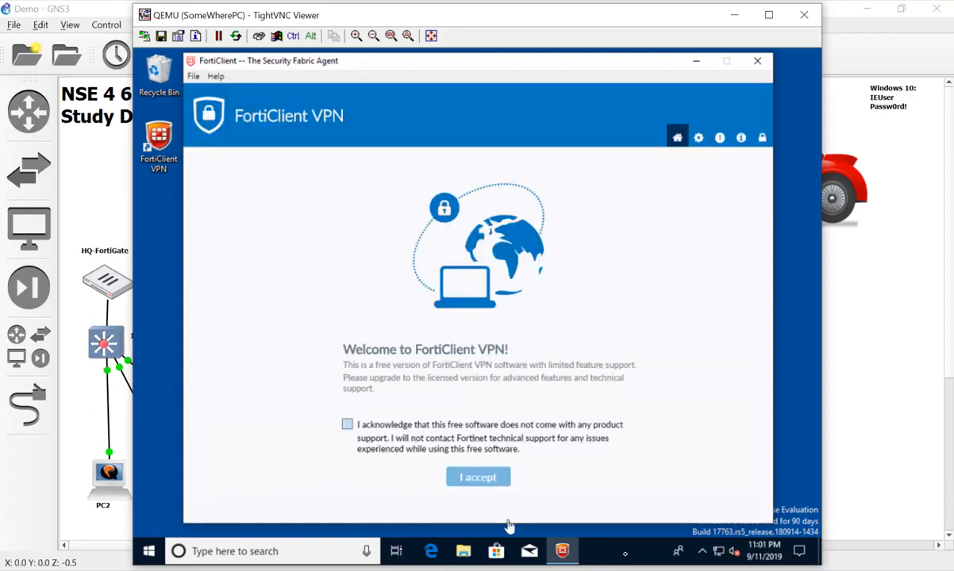
pyautogui.click(347, 425)
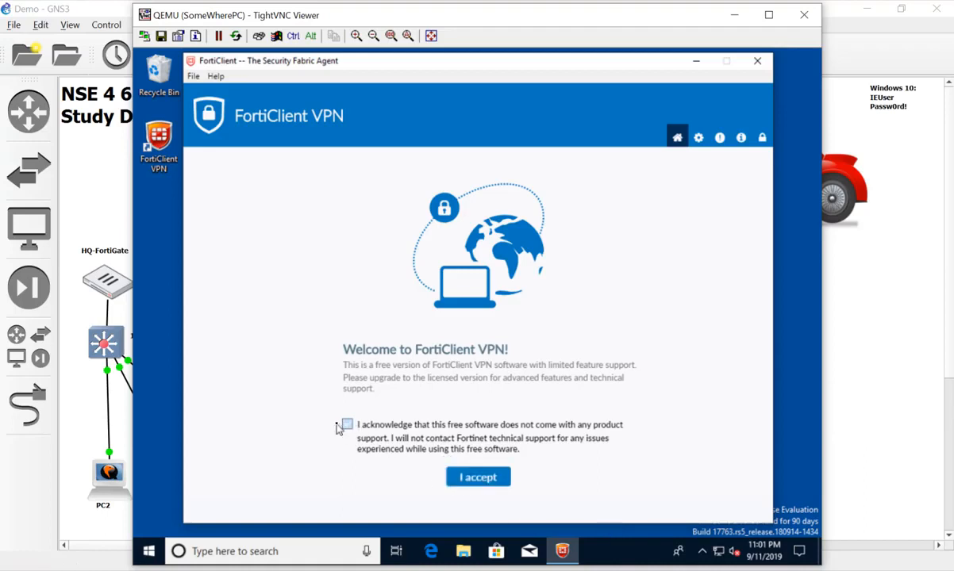
pyautogui.click(472, 479)
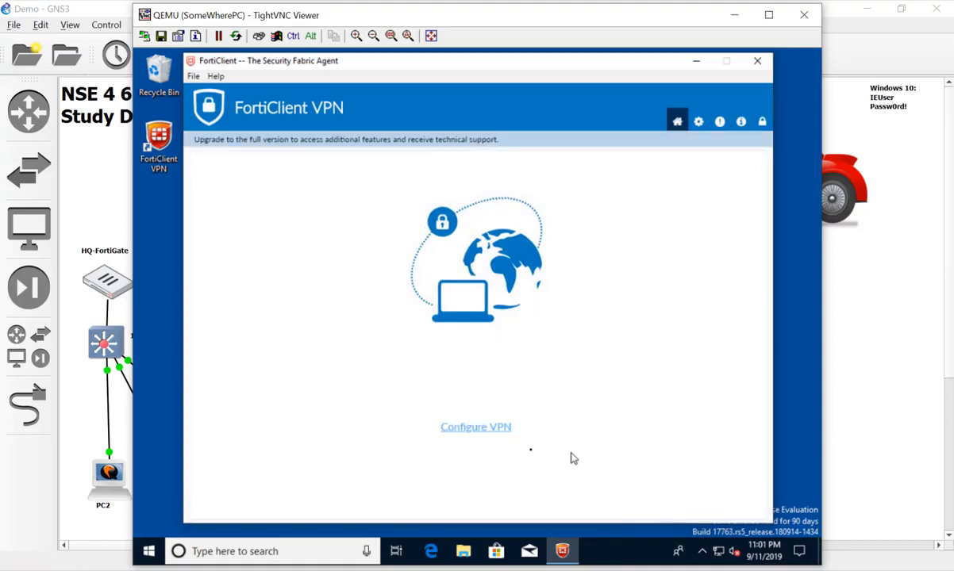
# Save an IPsec connection ToHQ to gateway 10.200.1.1 with a pre-shared key, then connect
pyautogui.click(488, 428)
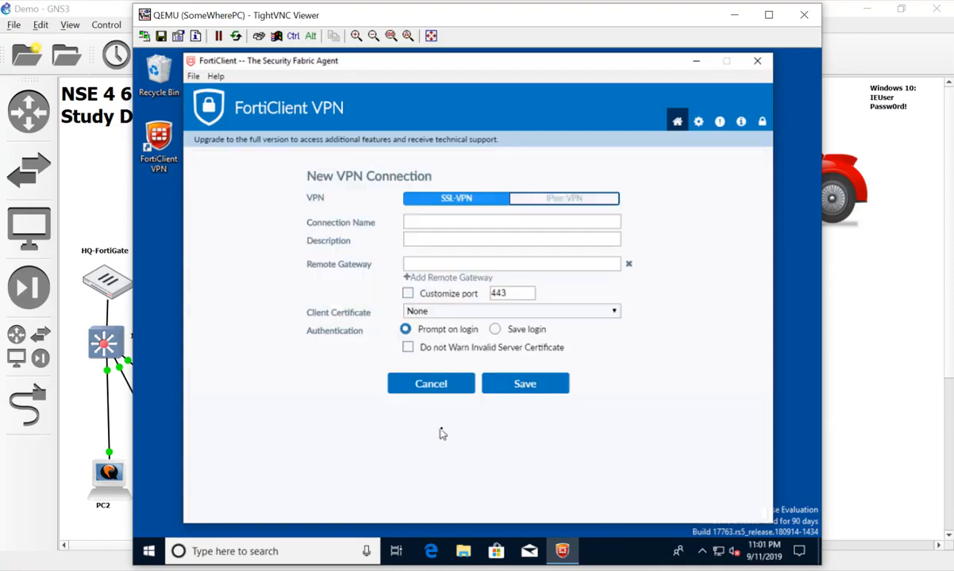
pyautogui.click(548, 201)
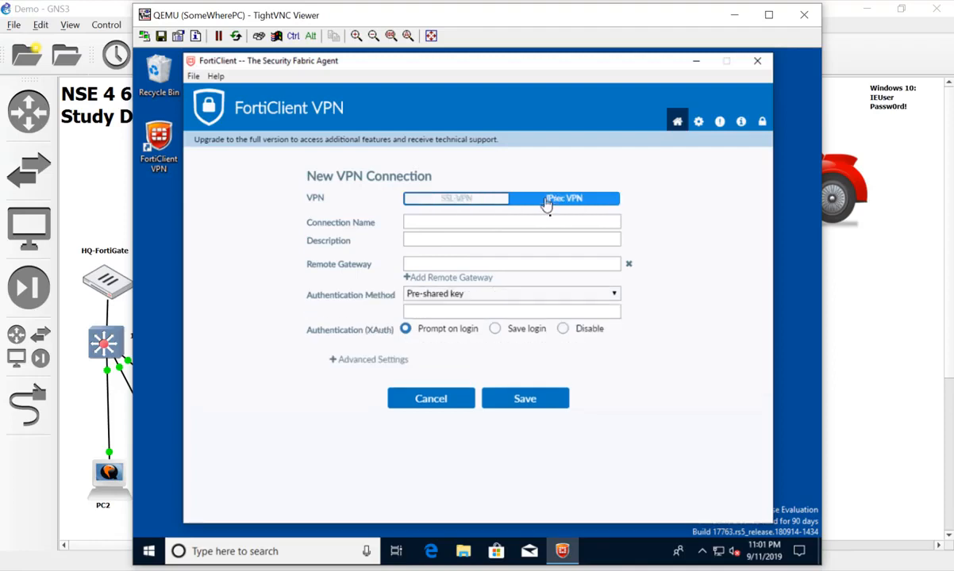
pyautogui.click(461, 222)
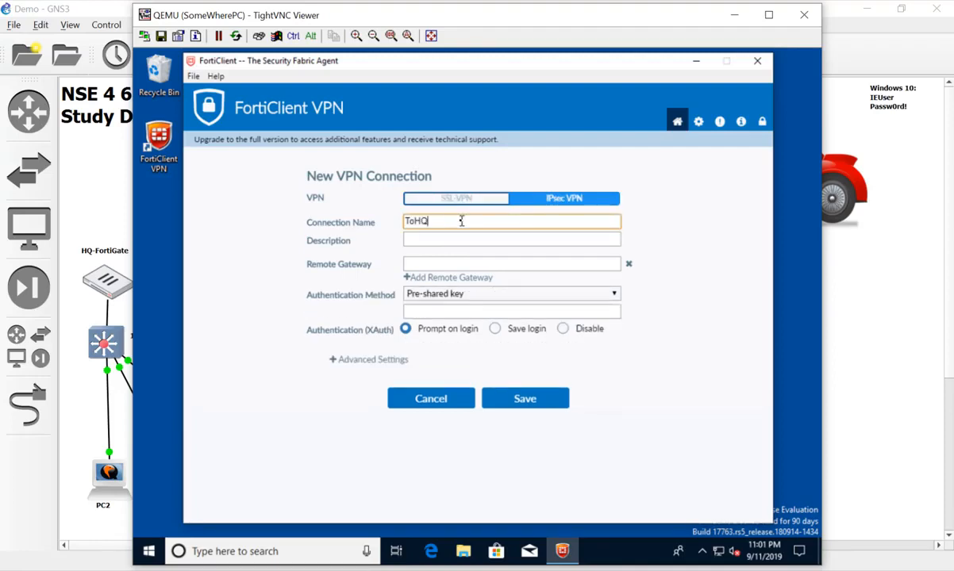
pyautogui.press('Tab')
pyautogui.press('Tab')
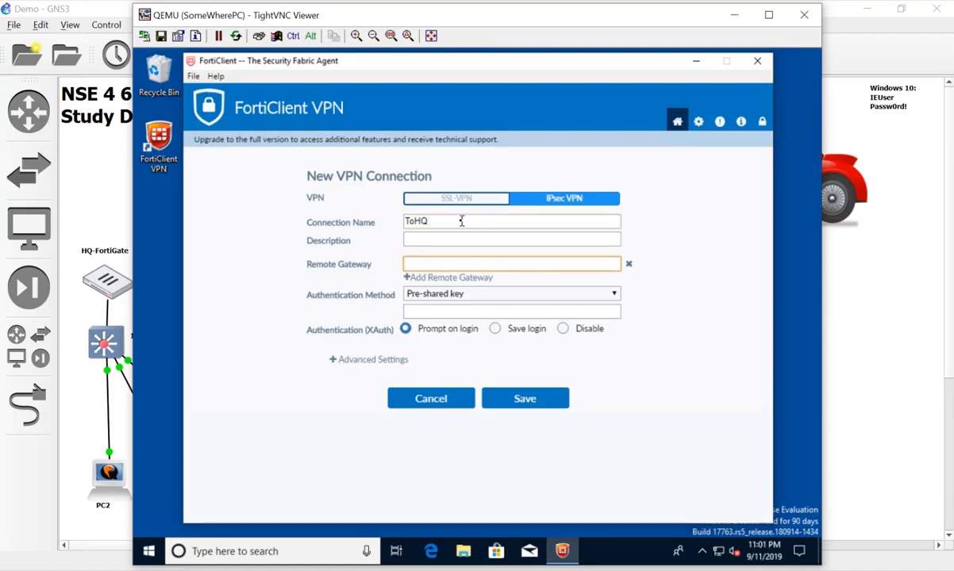
pyautogui.write('10.200.1.1')
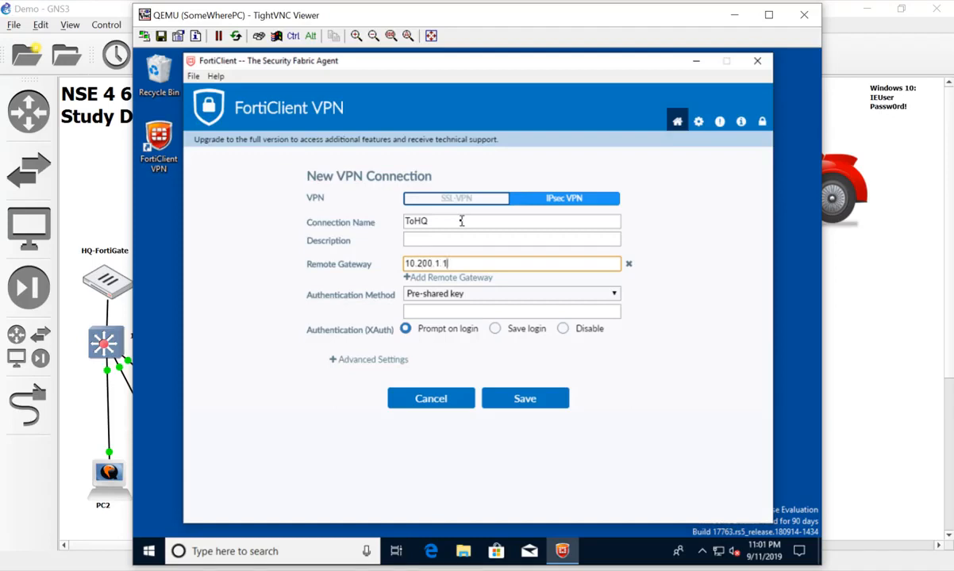
pyautogui.click(524, 314)
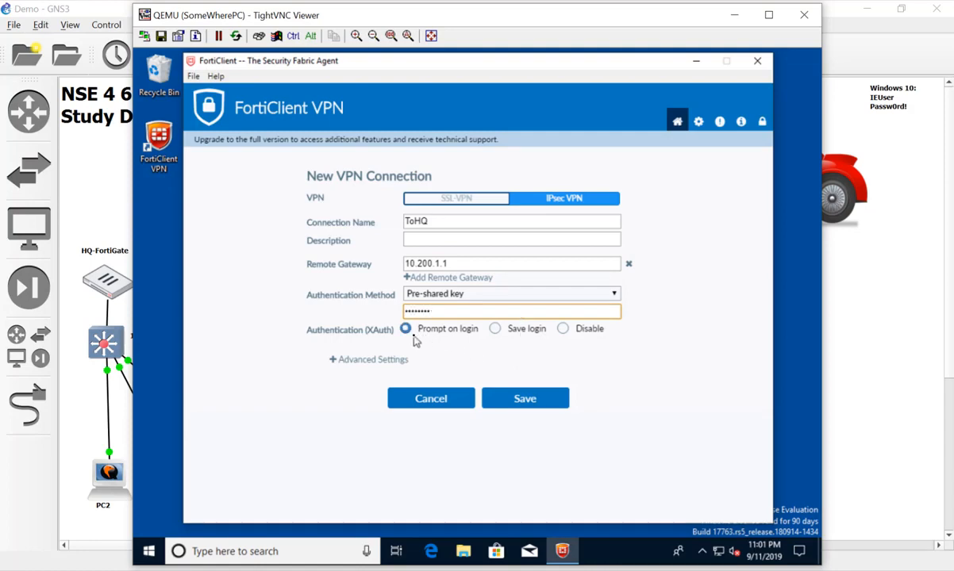
pyautogui.click(521, 408)
pyautogui.click(448, 407)
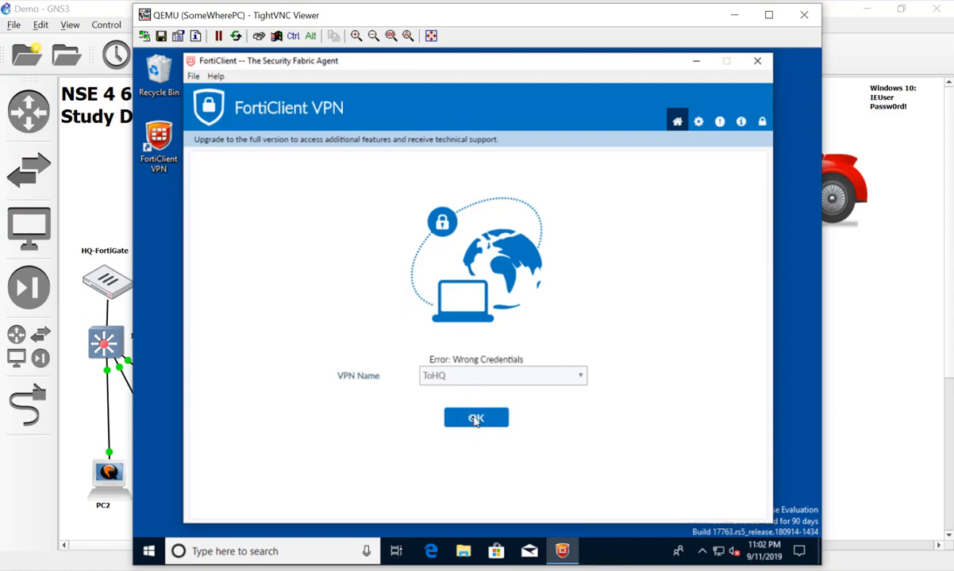
# Dismiss the Wrong Credentials error and return to the ToHQ connection form
pyautogui.click(477, 418)
pyautogui.click(699, 121)
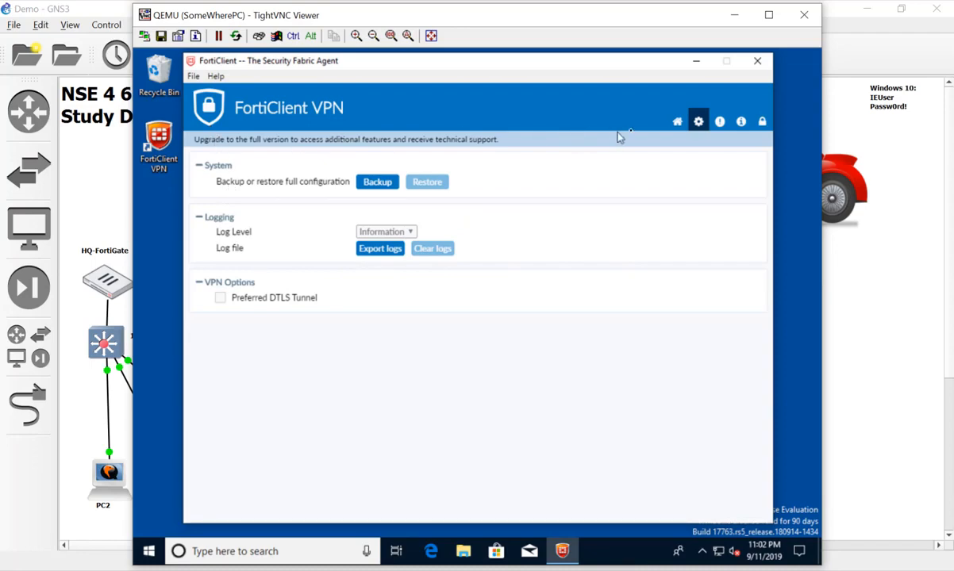
pyautogui.click(677, 121)
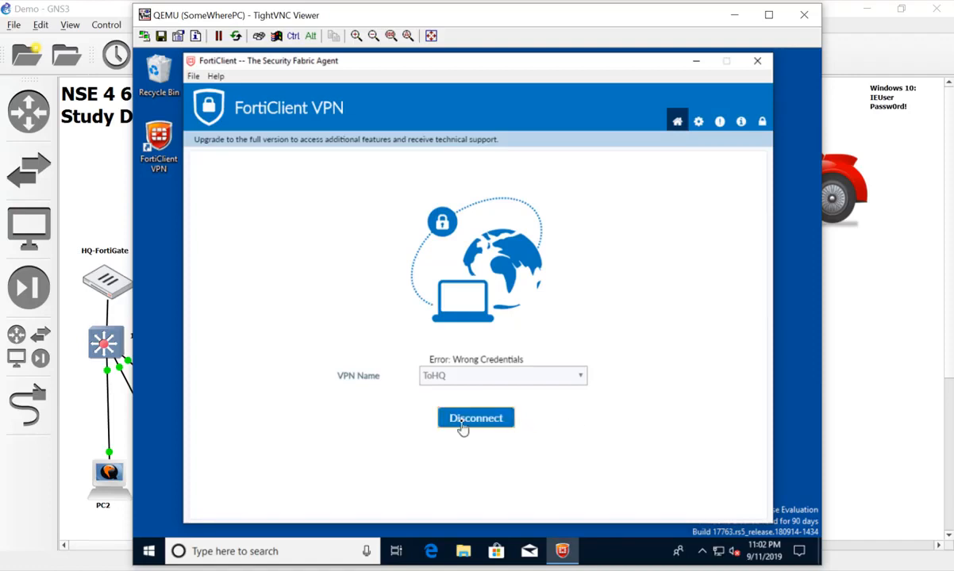
pyautogui.click(583, 372)
pyautogui.click(583, 373)
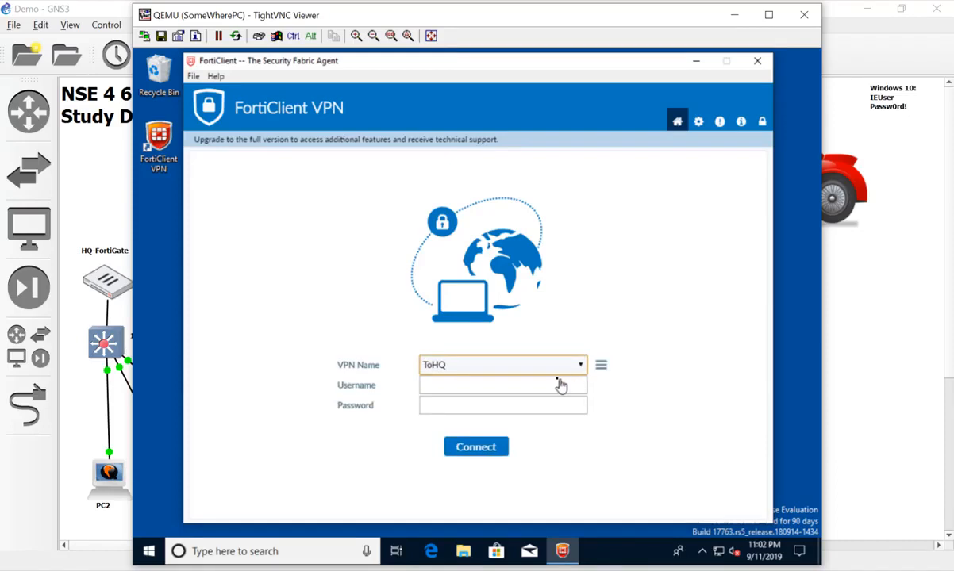
# Retry ToHQ with a username and password, then dismiss the resulting failure messages
pyautogui.click(559, 384)
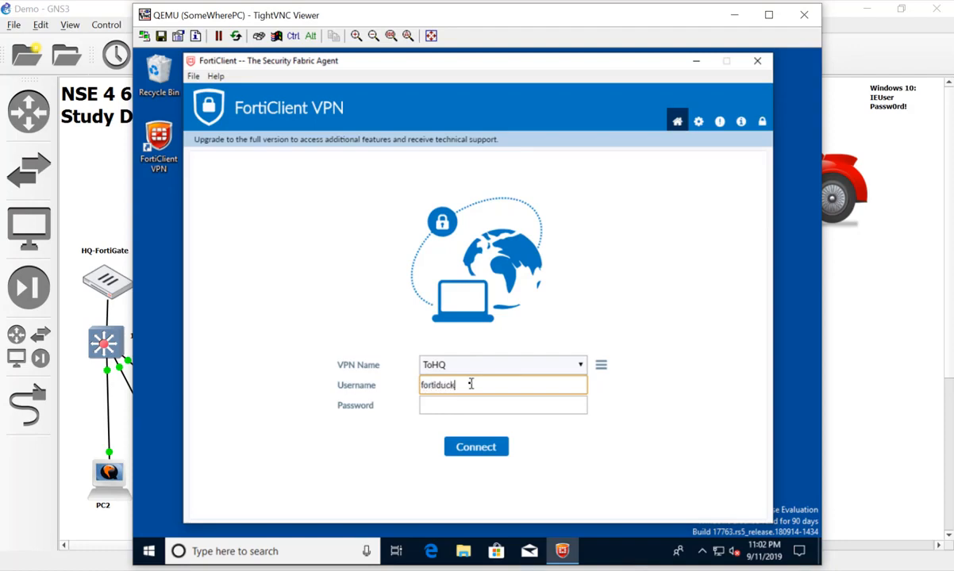
pyautogui.press('Tab')
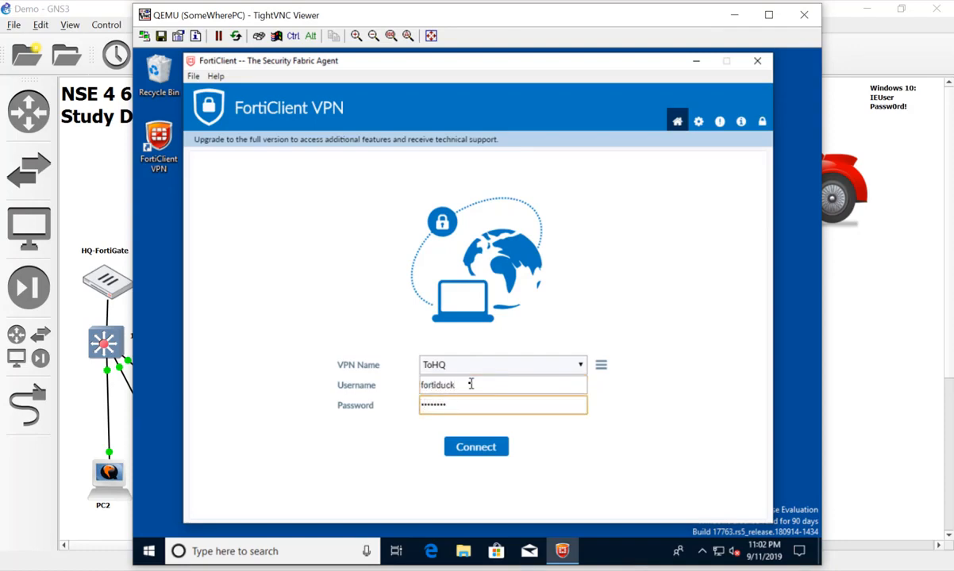
pyautogui.click(481, 449)
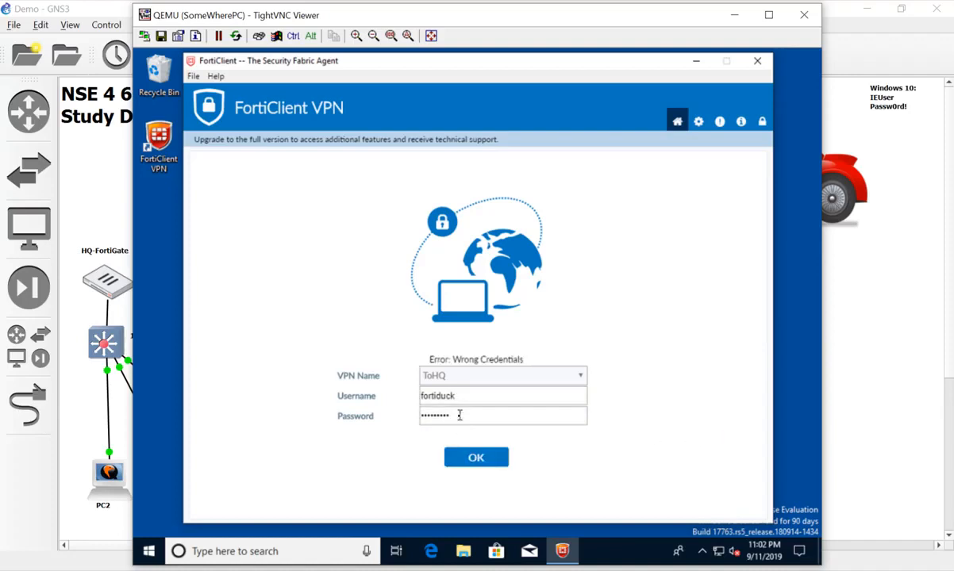
pyautogui.click(468, 458)
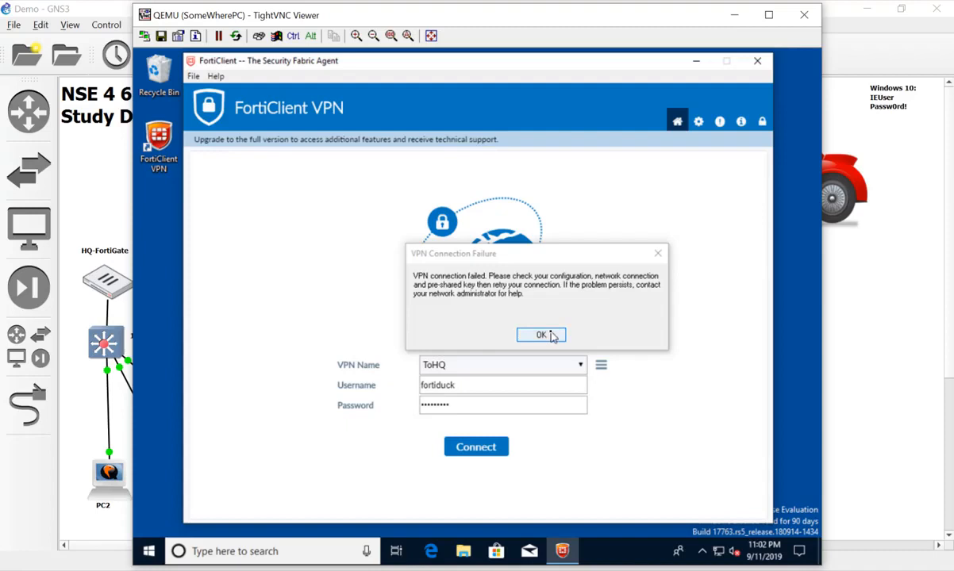
pyautogui.click(553, 336)
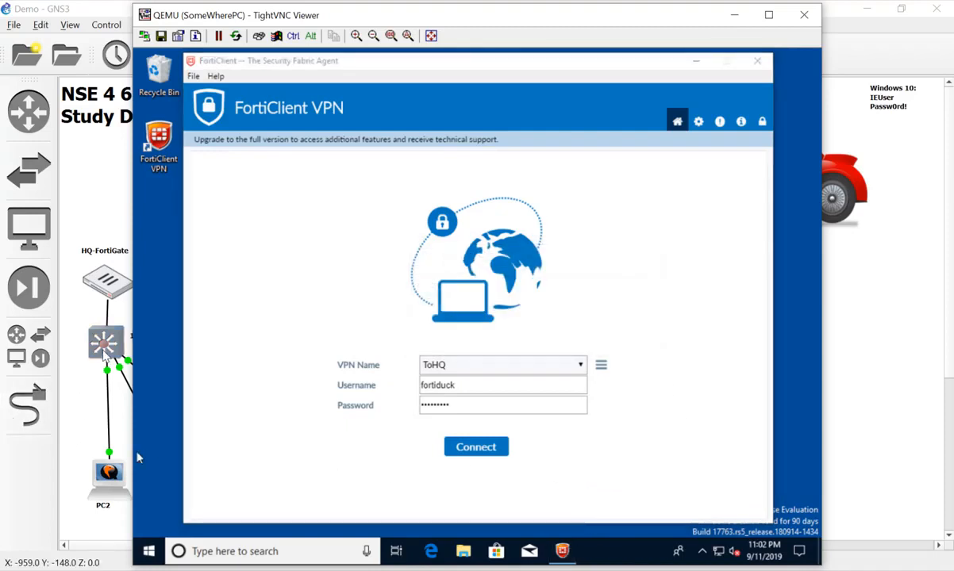
pyautogui.click(63, 529)
# Open PC1's console and go to Log & Report > VPN Events
pyautogui.doubleClick(191, 489)
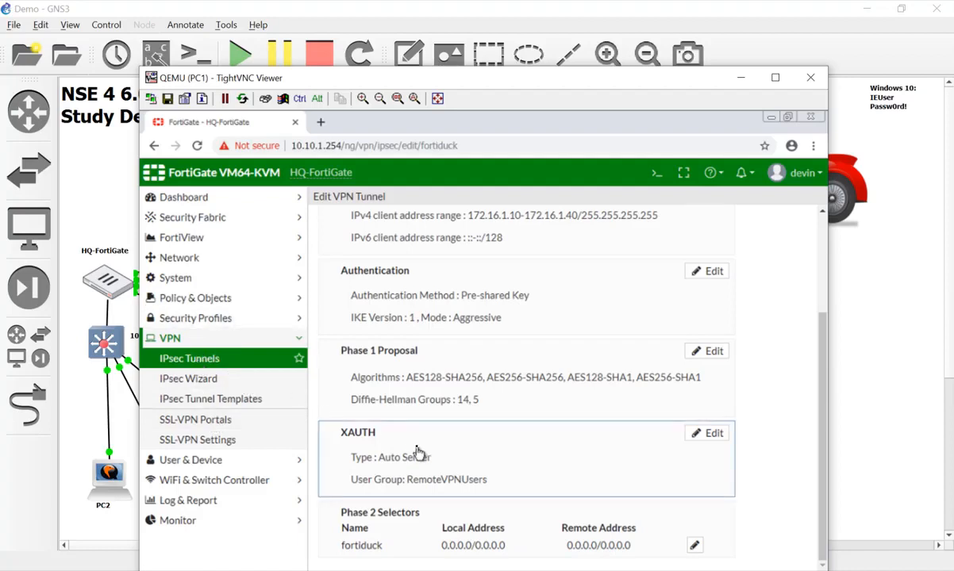
pyautogui.click(202, 509)
pyautogui.scroll(-3, 234, 493)
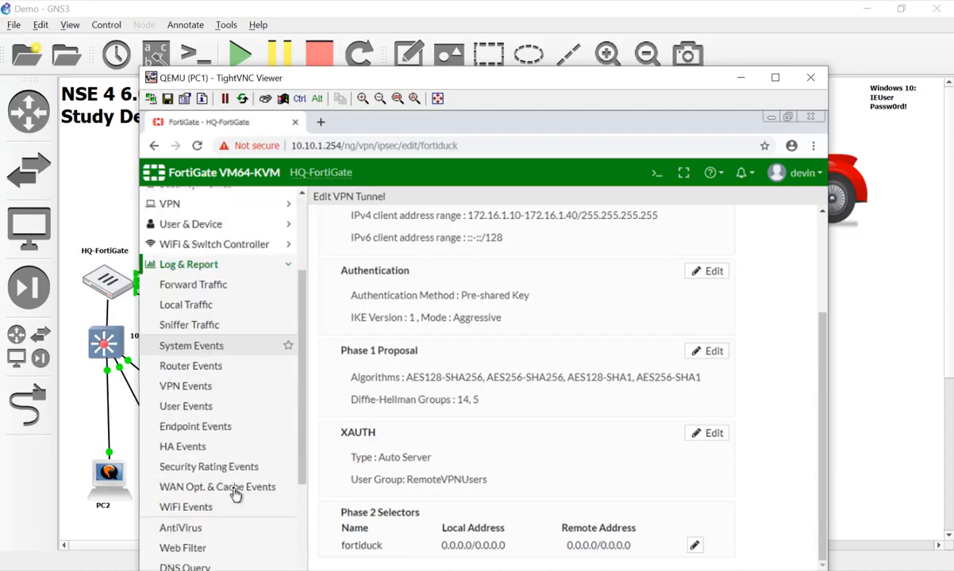
pyautogui.click(218, 386)
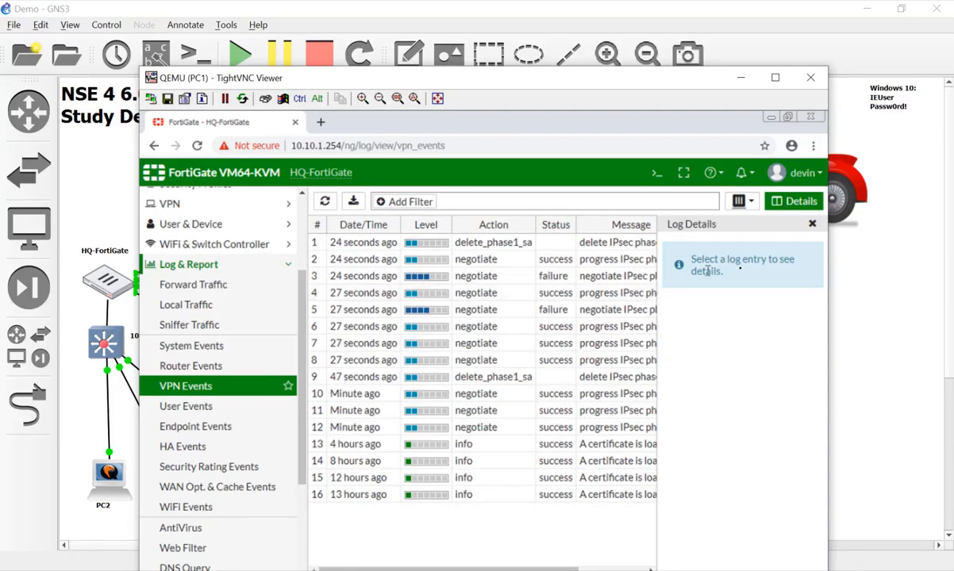
# Open the full Log Details of row 2's successful negotiation entry
pyautogui.click(811, 224)
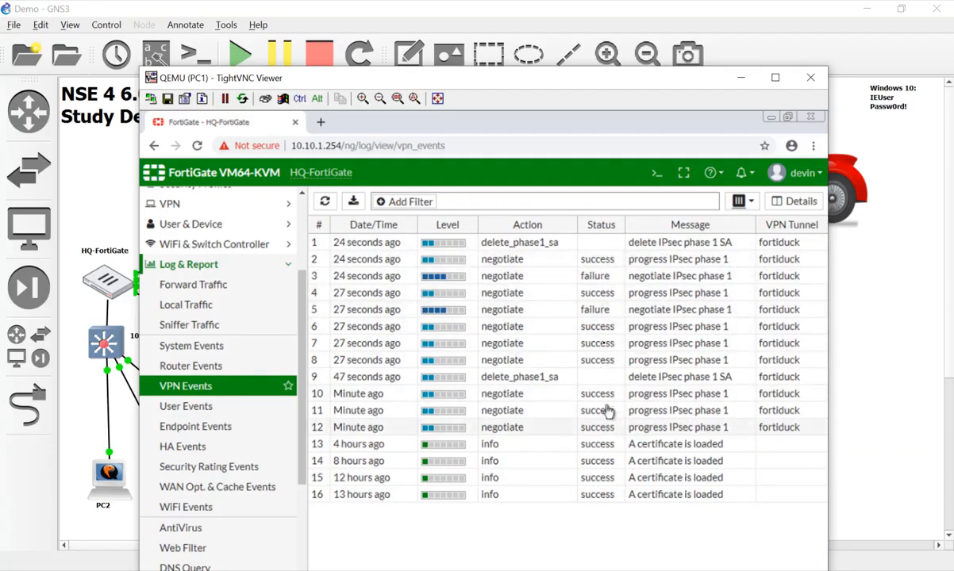
pyautogui.click(605, 260)
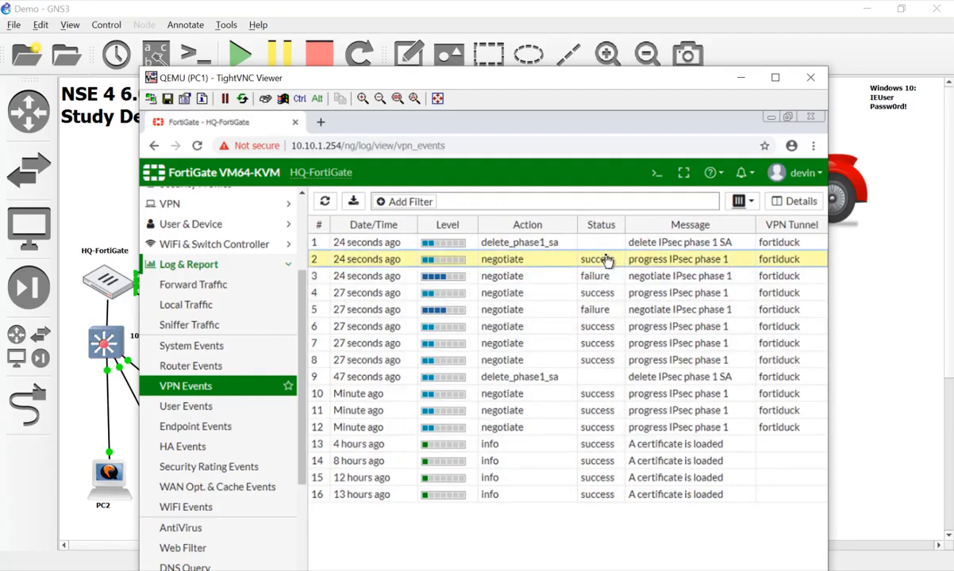
pyautogui.doubleClick(606, 261)
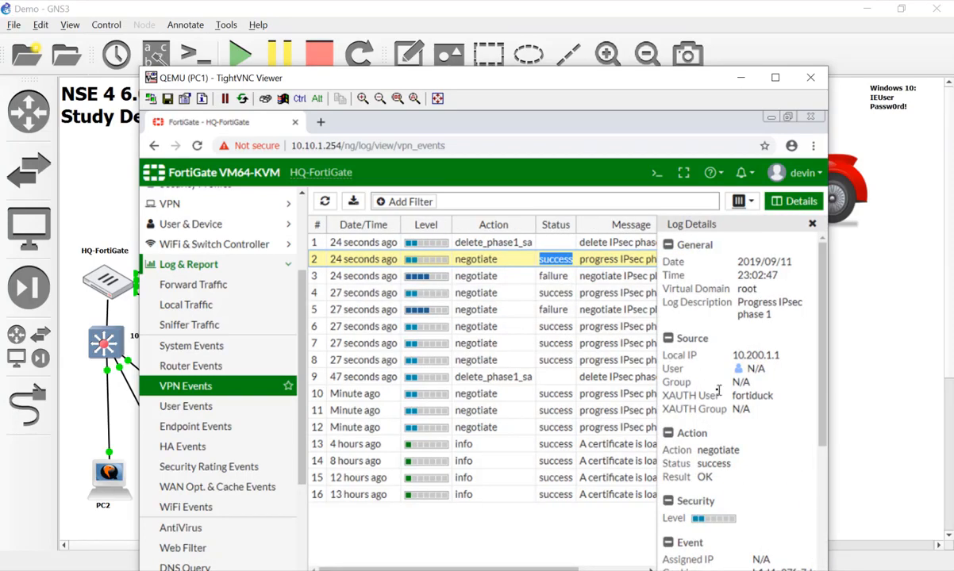
pyautogui.scroll(-5, 718, 389)
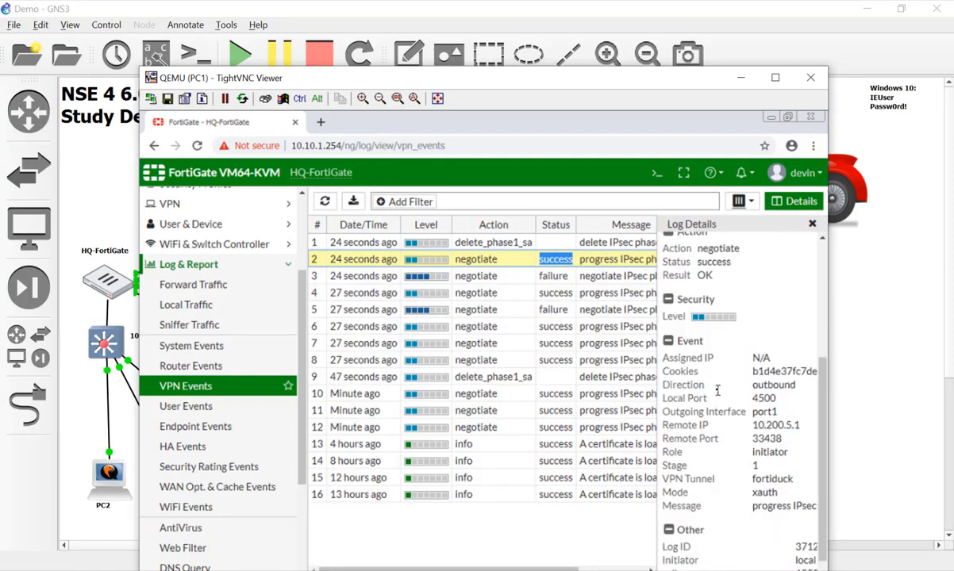
pyautogui.scroll(2, 705, 307)
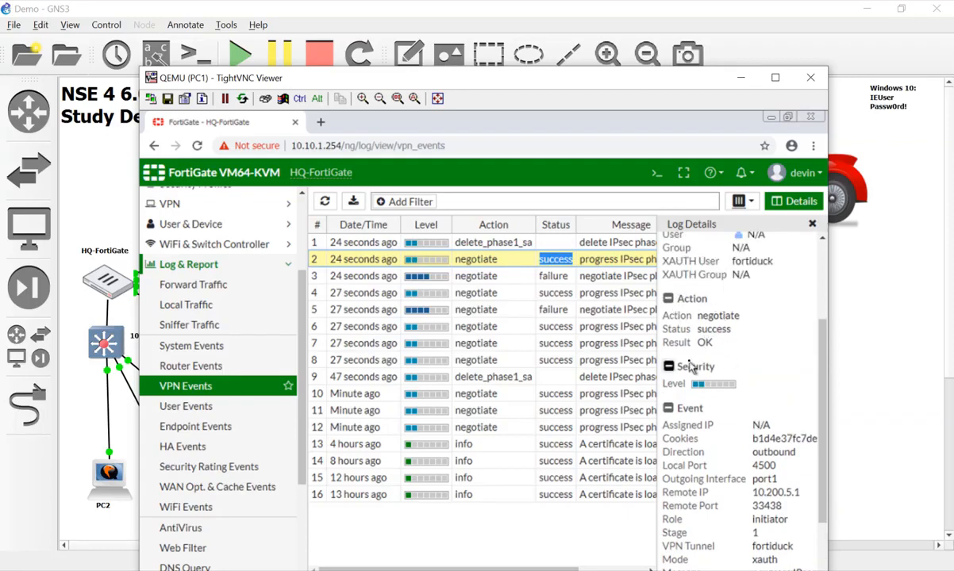
# Inspect the log details of the delete_phase1_sa entry
pyautogui.click(590, 245)
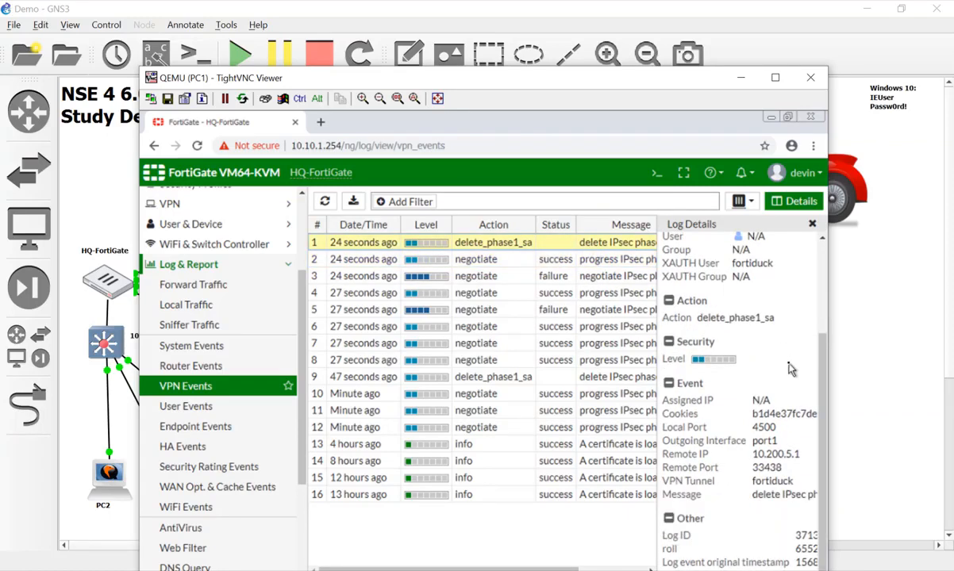
pyautogui.scroll(3, 789, 367)
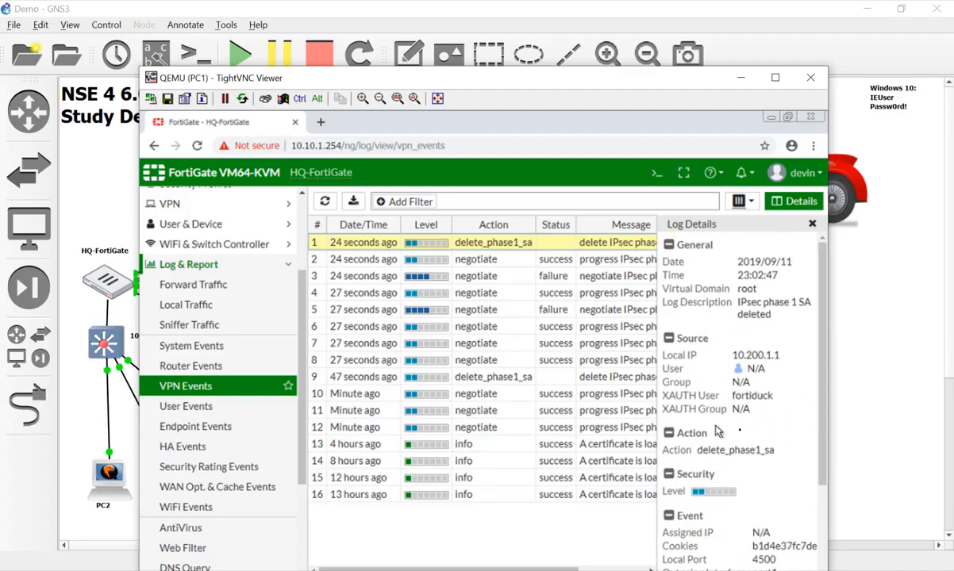
pyautogui.scroll(-3, 767, 374)
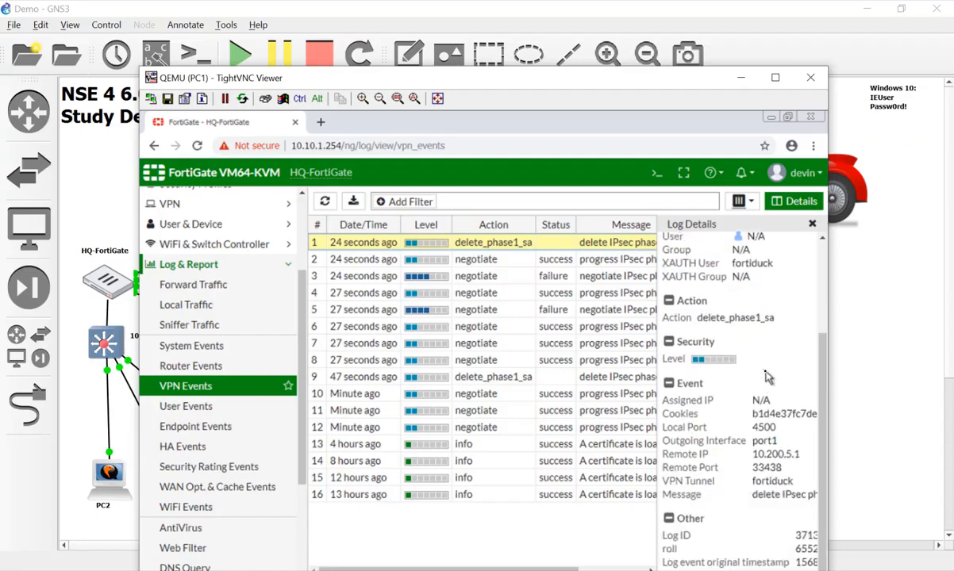
pyautogui.hscroll(2, 815, 512)
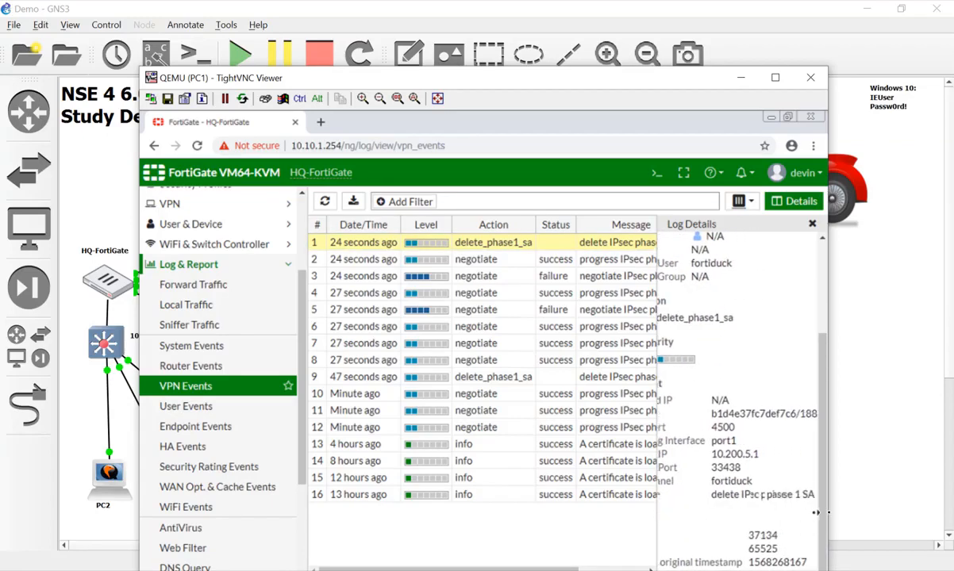
pyautogui.hscroll(2, 816, 513)
pyautogui.hscroll(-4, 792, 511)
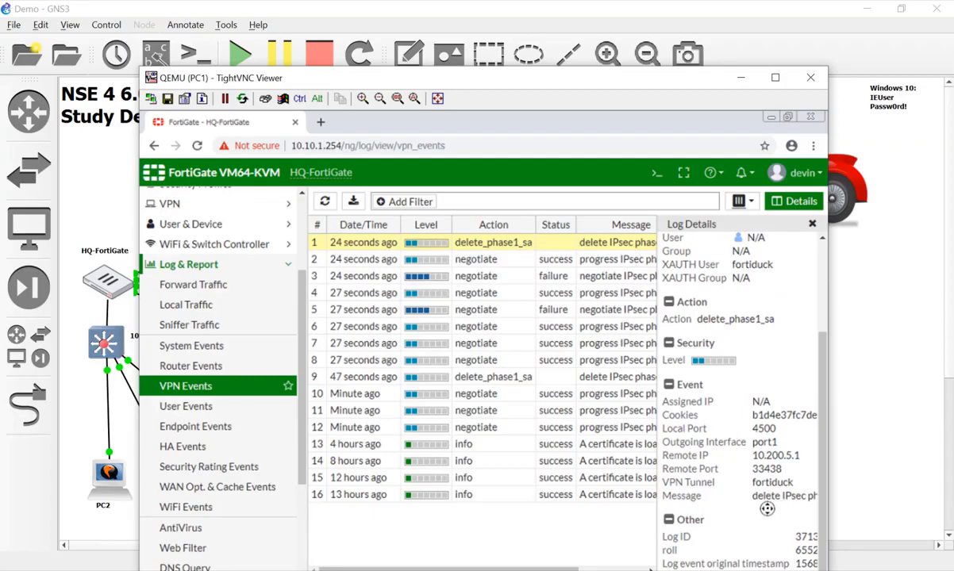
pyautogui.scroll(3, 769, 476)
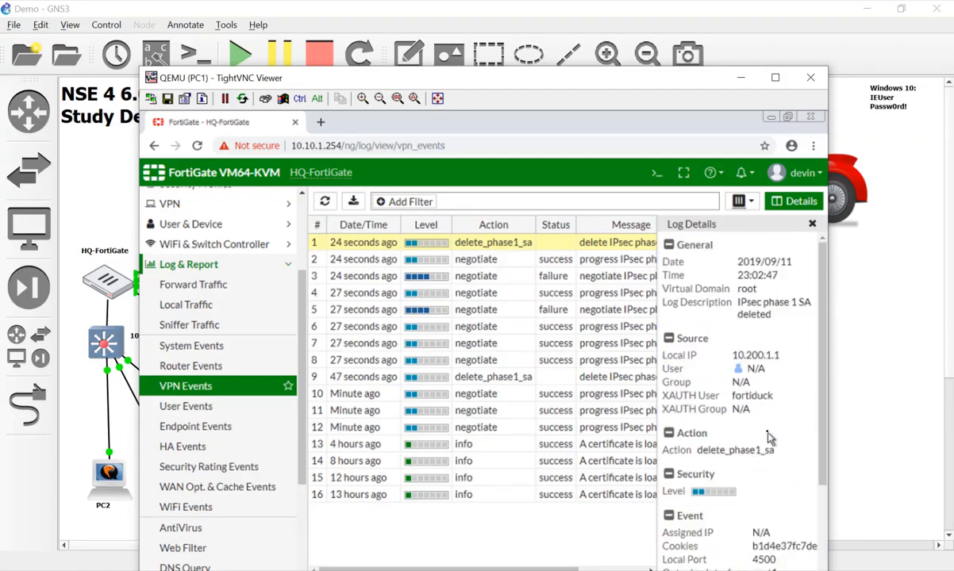
pyautogui.scroll(-3, 768, 438)
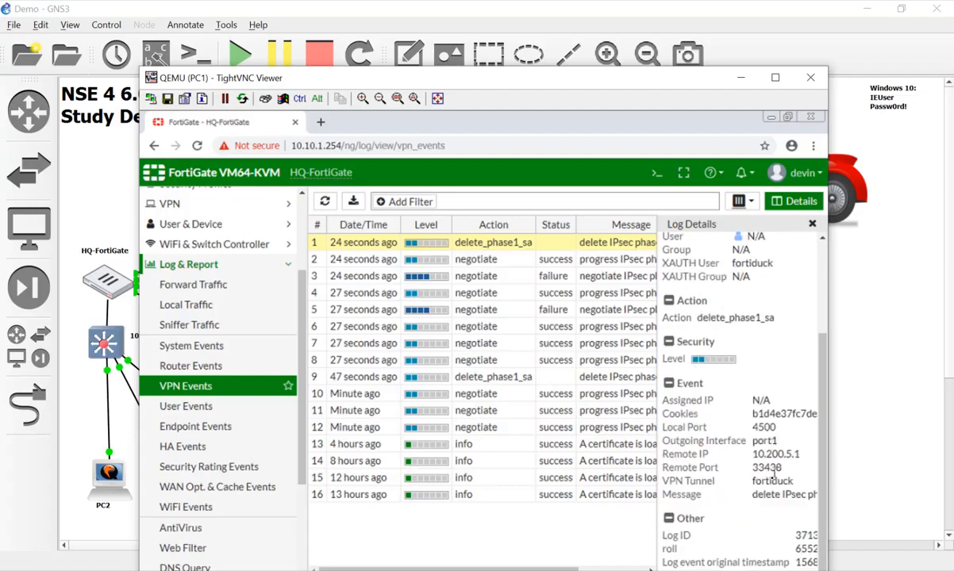
# Review row 2's negotiate success details showing the XAUTH user
pyautogui.click(593, 259)
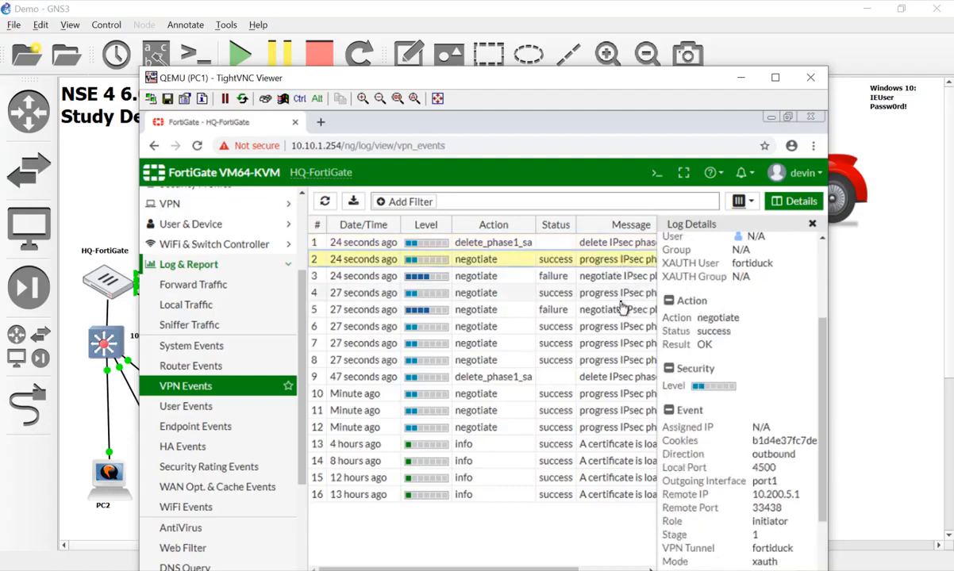
pyautogui.scroll(-2, 750, 369)
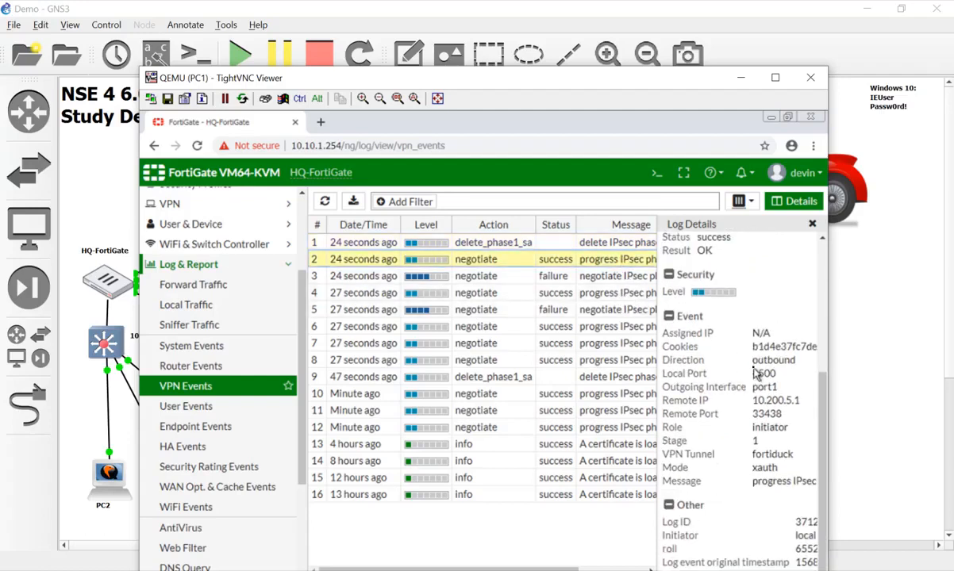
pyautogui.scroll(3, 753, 379)
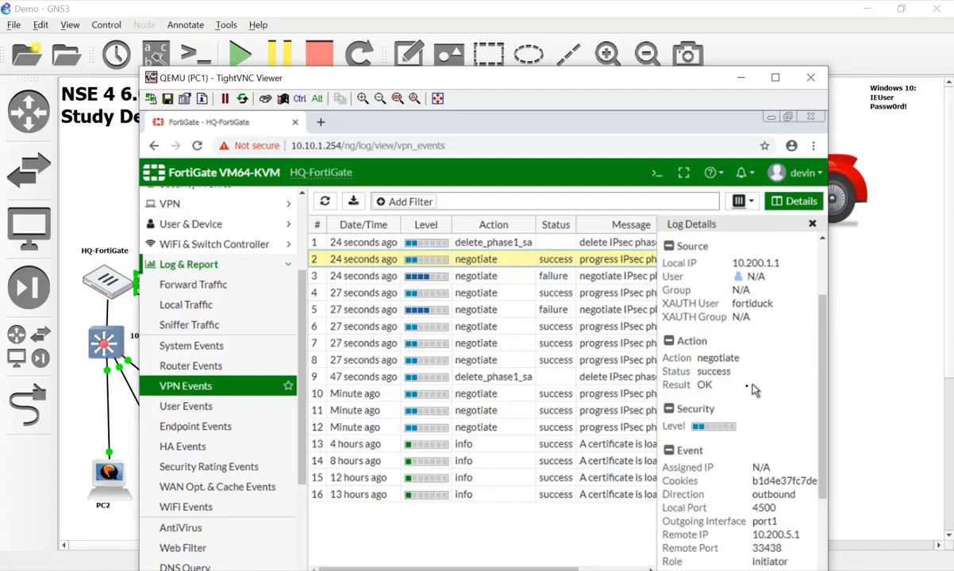
pyautogui.moveTo(714, 372); pyautogui.dragTo(676, 357)
pyautogui.click(718, 411)
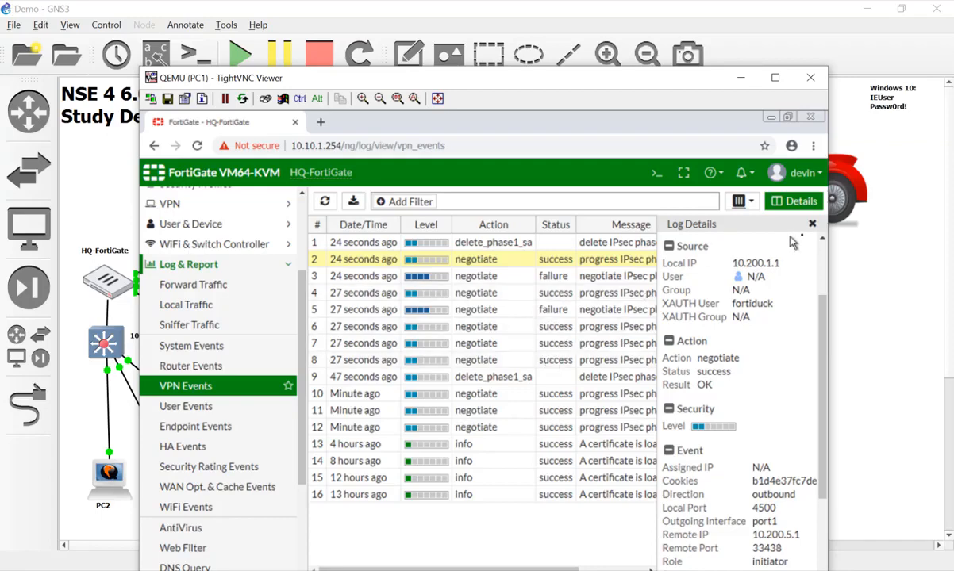
# Close the log details panel and scroll through the VPN Events list
pyautogui.click(811, 226)
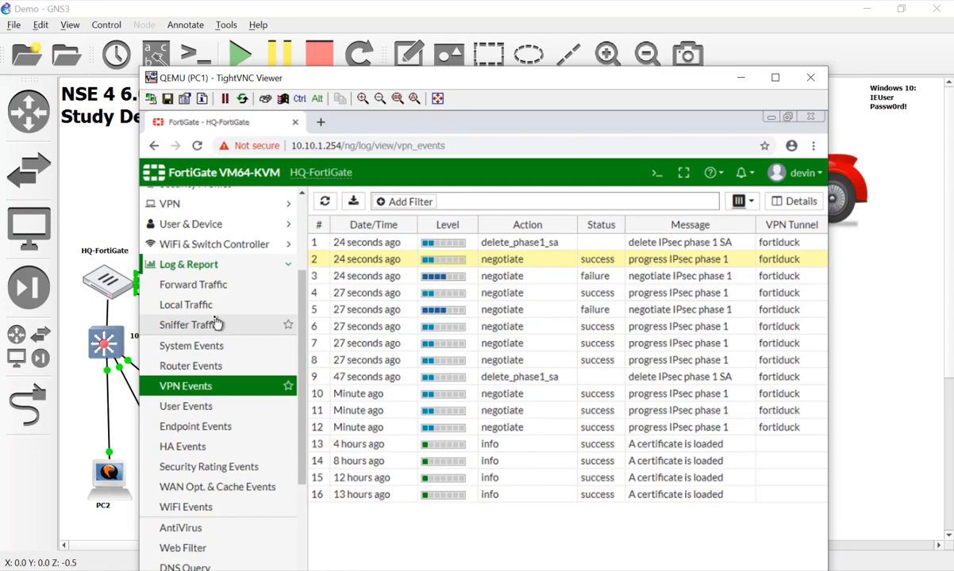
pyautogui.scroll(-1, 206, 534)
pyautogui.scroll(-5, 206, 533)
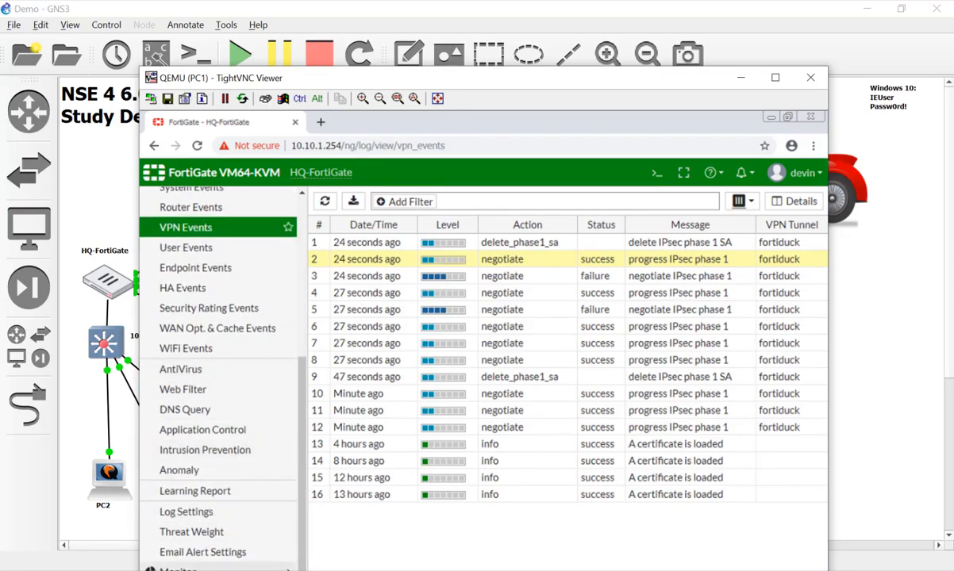
pyautogui.scroll(8, 212, 515)
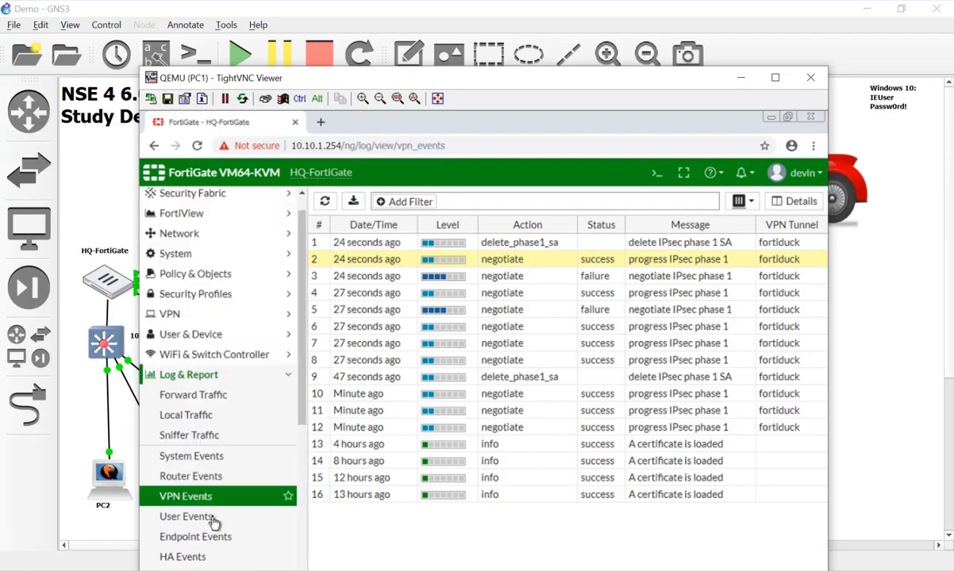
pyautogui.scroll(1, 213, 523)
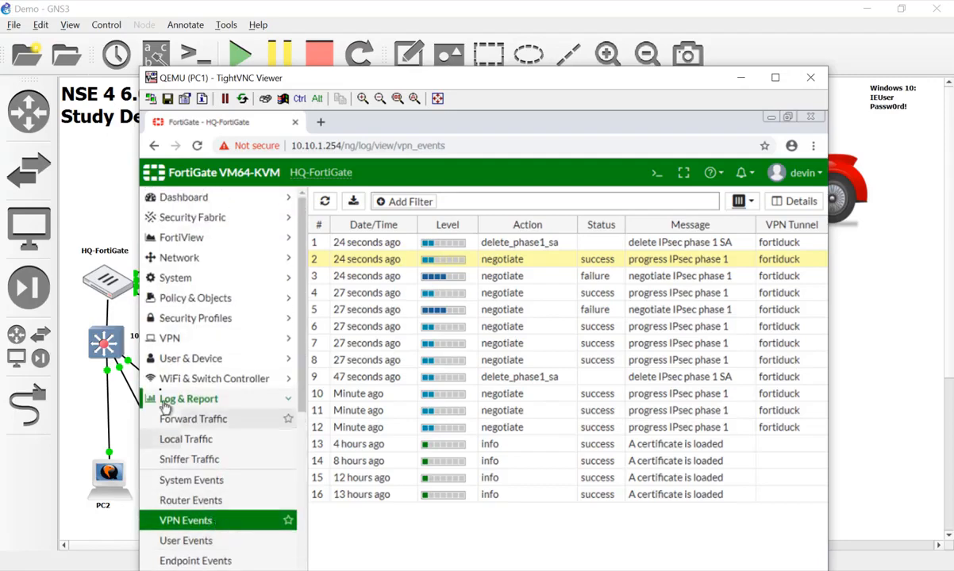
# Start a new Local User from User & Device > User Definition
pyautogui.click(202, 358)
pyautogui.click(192, 384)
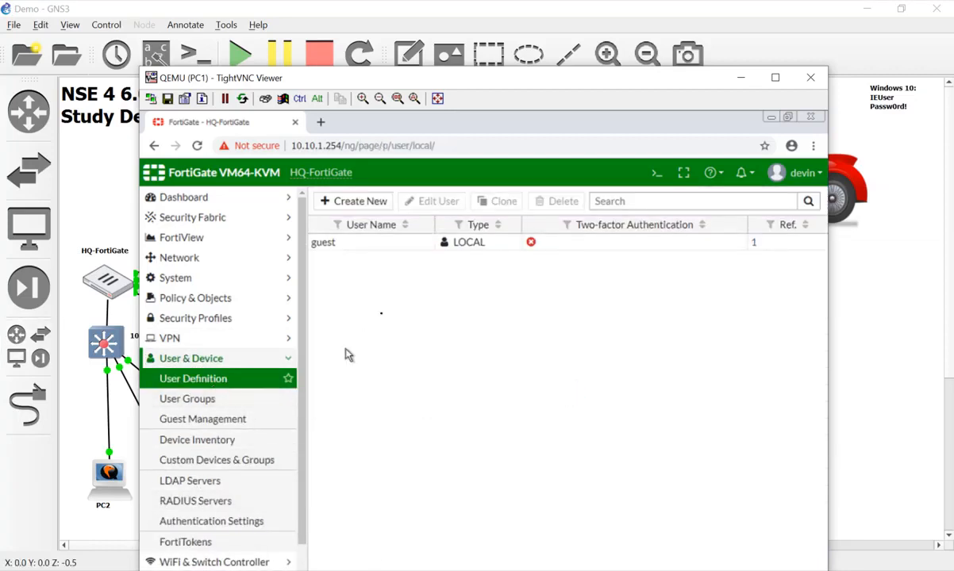
pyautogui.click(349, 202)
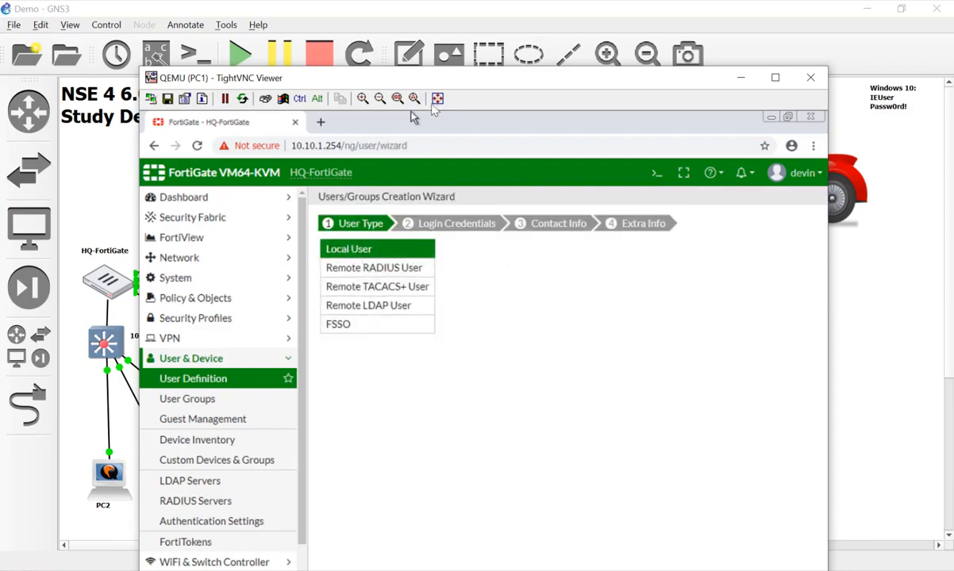
pyautogui.moveTo(436, 85); pyautogui.dragTo(435, 36)
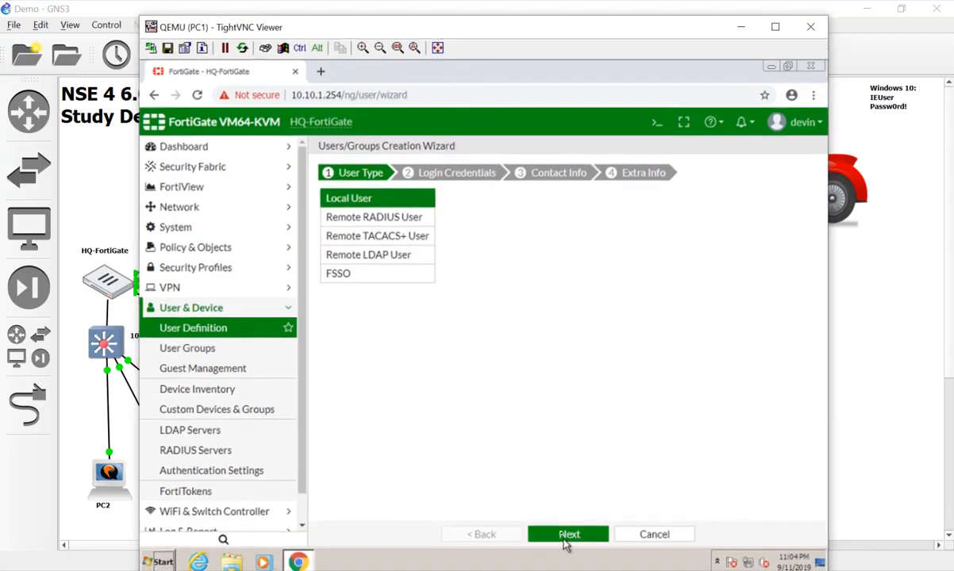
pyautogui.click(568, 535)
# Enter username 'user' and its password, skipping the contact info step
pyautogui.click(462, 196)
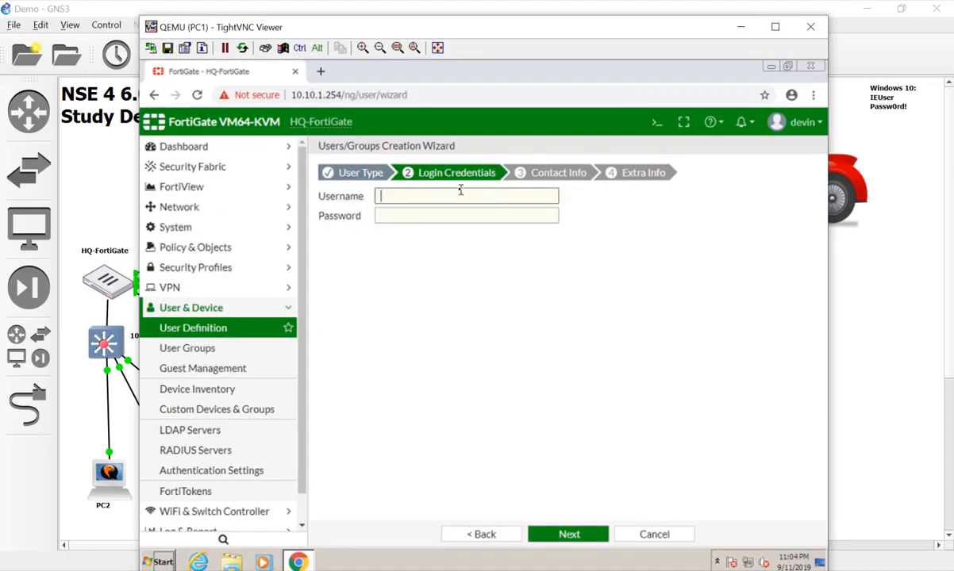
pyautogui.write('user')
pyautogui.press('Tab')
pyautogui.write('user1234')
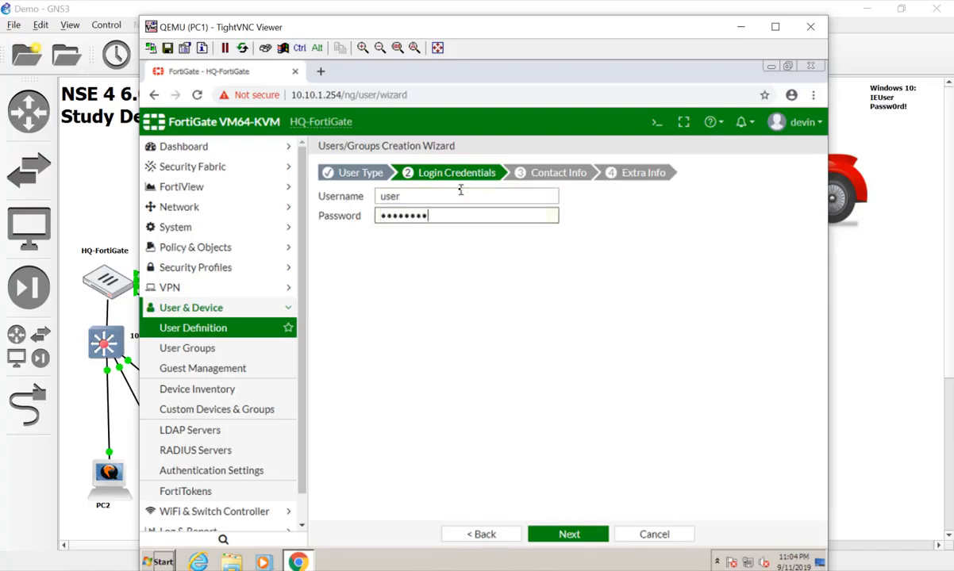
pyautogui.click(570, 536)
pyautogui.click(572, 541)
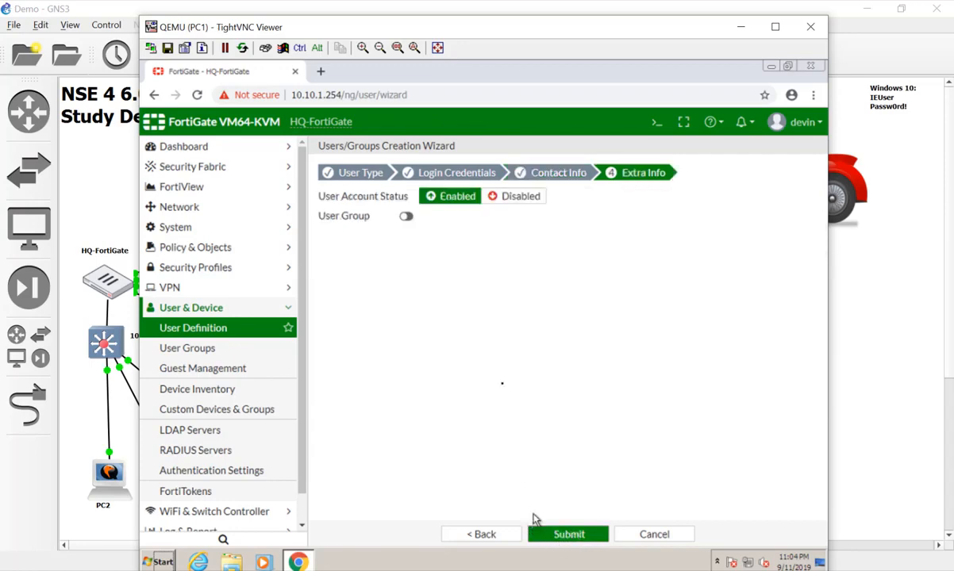
# Put the user in the RemoteVPNUsers group and submit it
pyautogui.click(405, 215)
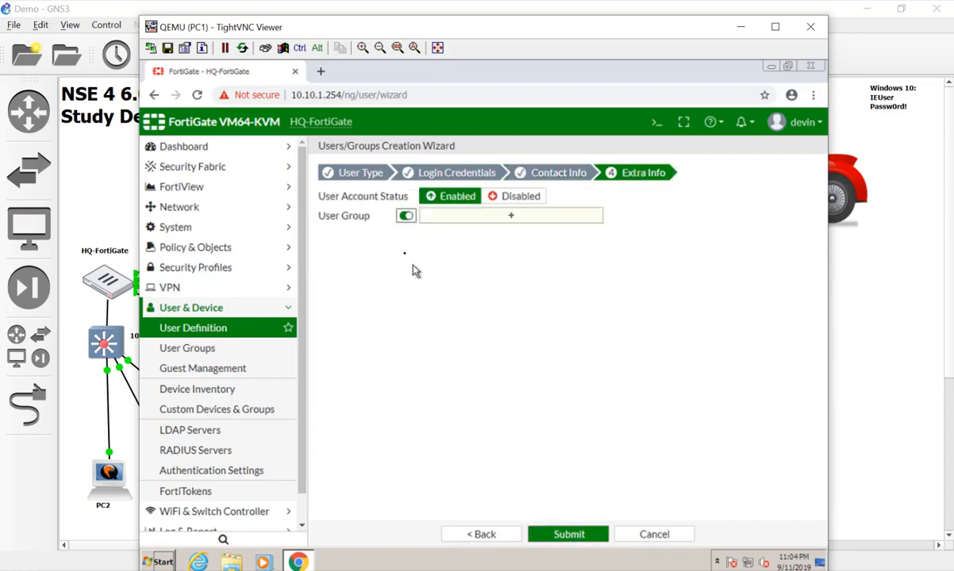
pyautogui.click(475, 217)
pyautogui.click(718, 251)
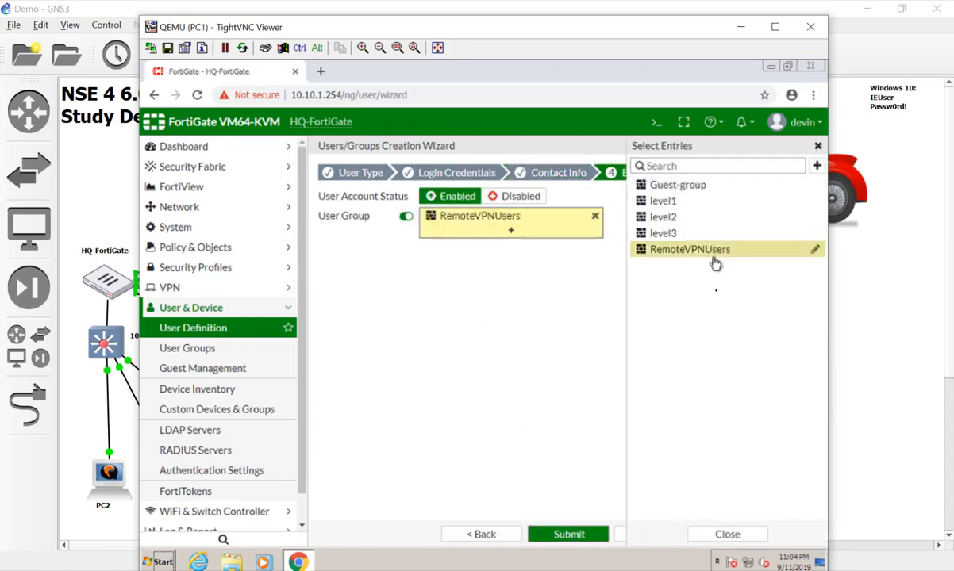
pyautogui.click(601, 536)
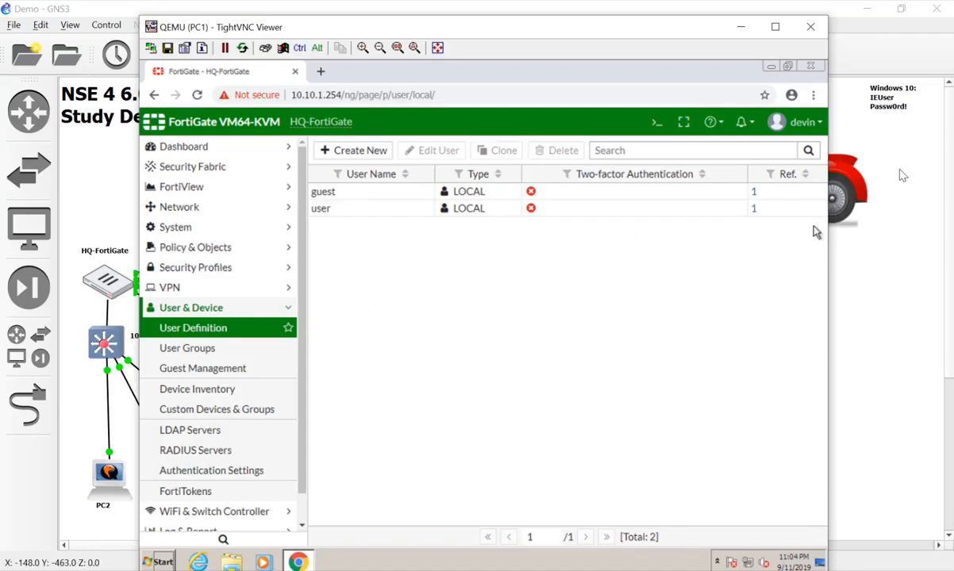
# Connect ToHQ as 'user' with its password, receiving address 172.16.1.10
pyautogui.click(811, 27)
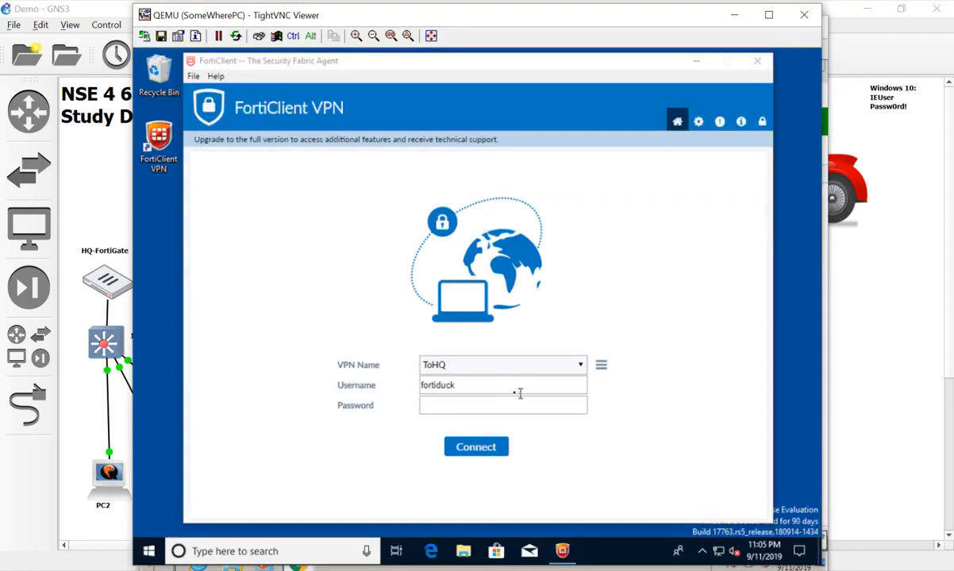
pyautogui.moveTo(515, 386); pyautogui.dragTo(384, 393)
pyautogui.write('user')
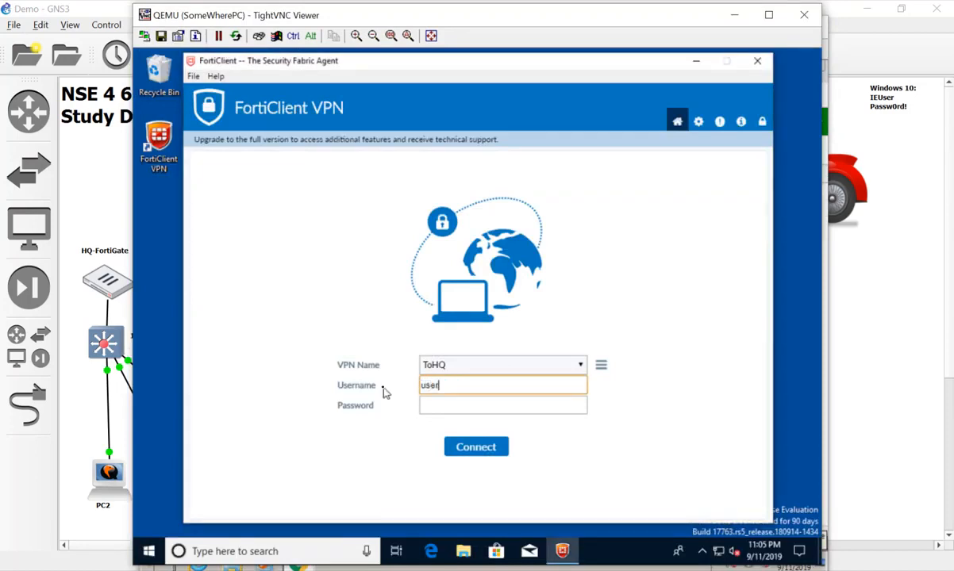
pyautogui.press('Tab')
pyautogui.write('fortinet')
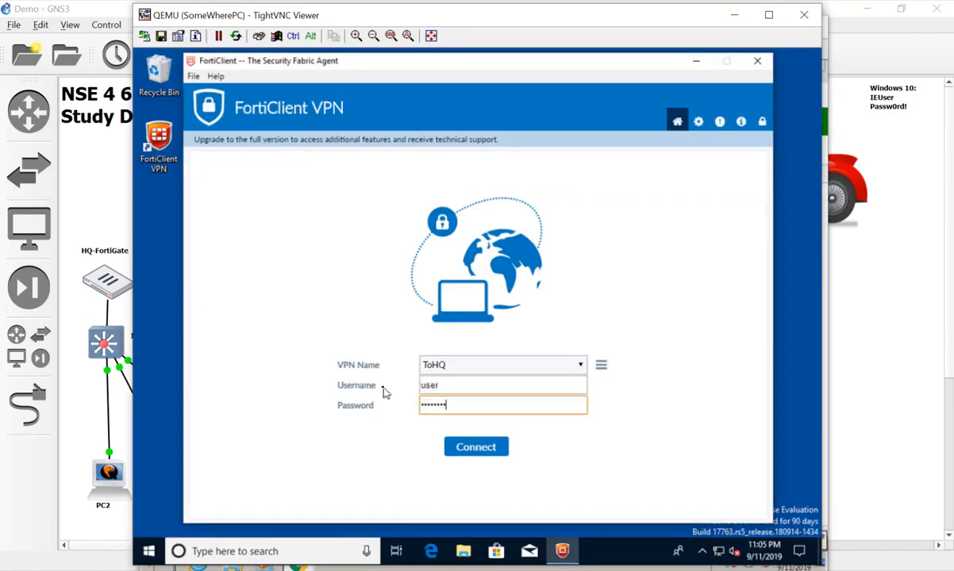
pyautogui.click(479, 454)
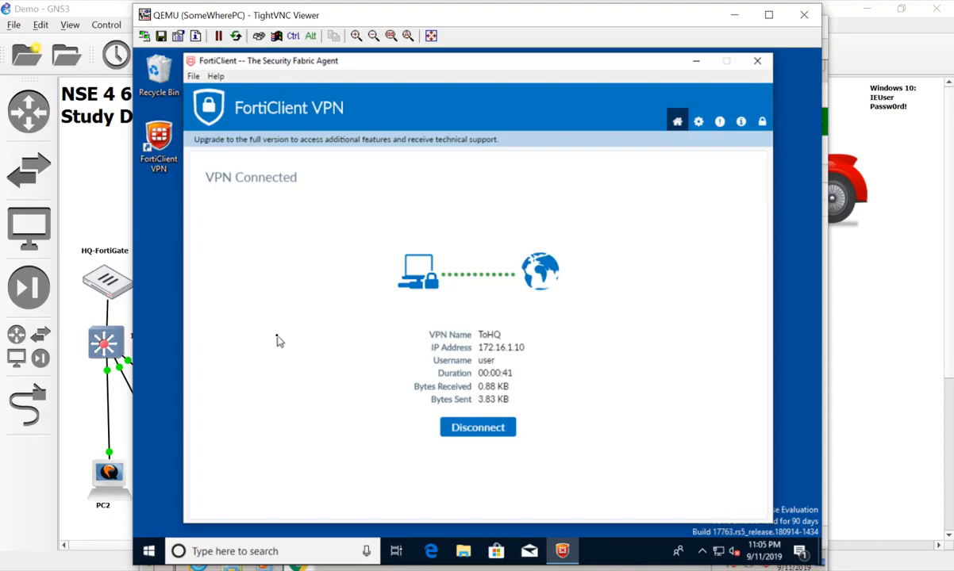
# Launch Microsoft Edge from the taskbar and maximize its window
pyautogui.click(435, 552)
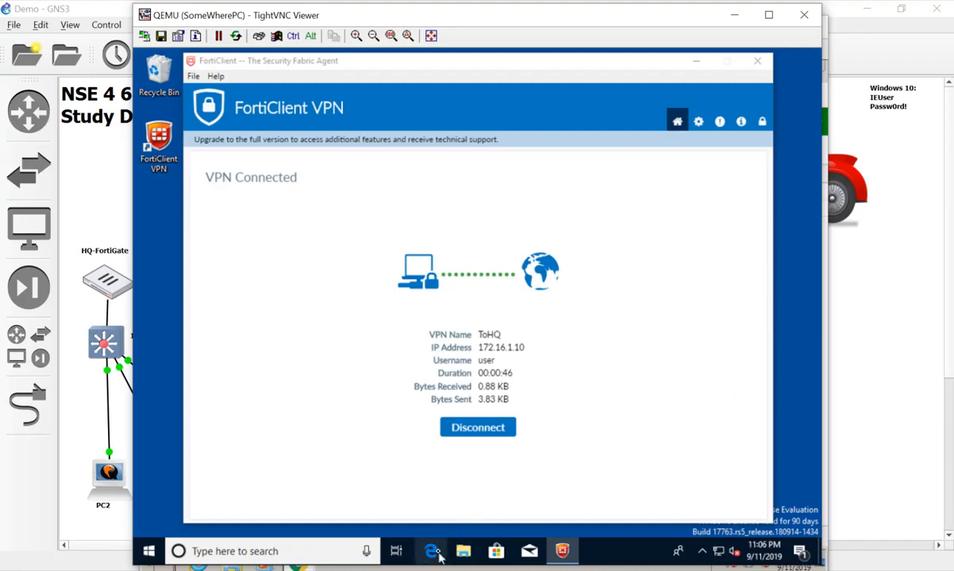
pyautogui.click(769, 280)
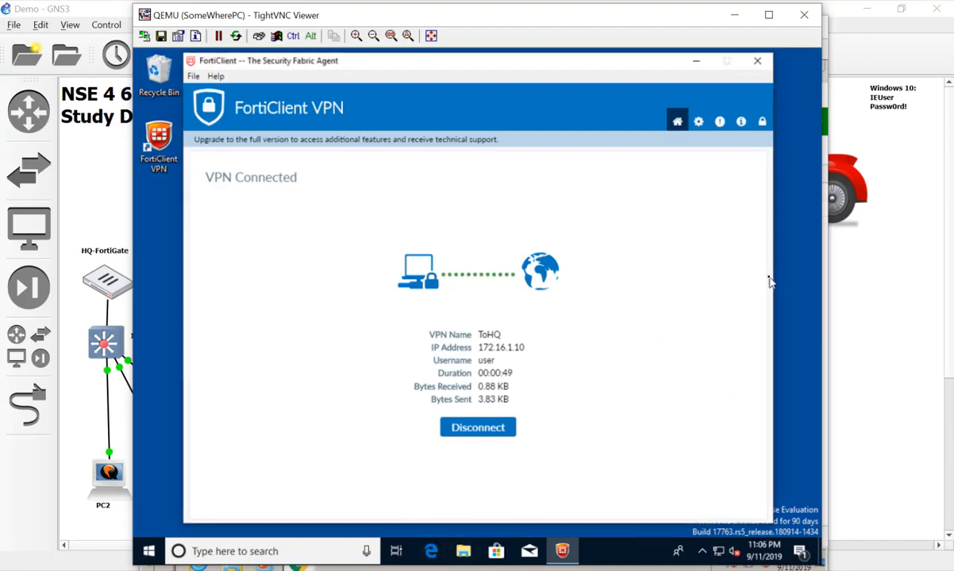
pyautogui.click(428, 552)
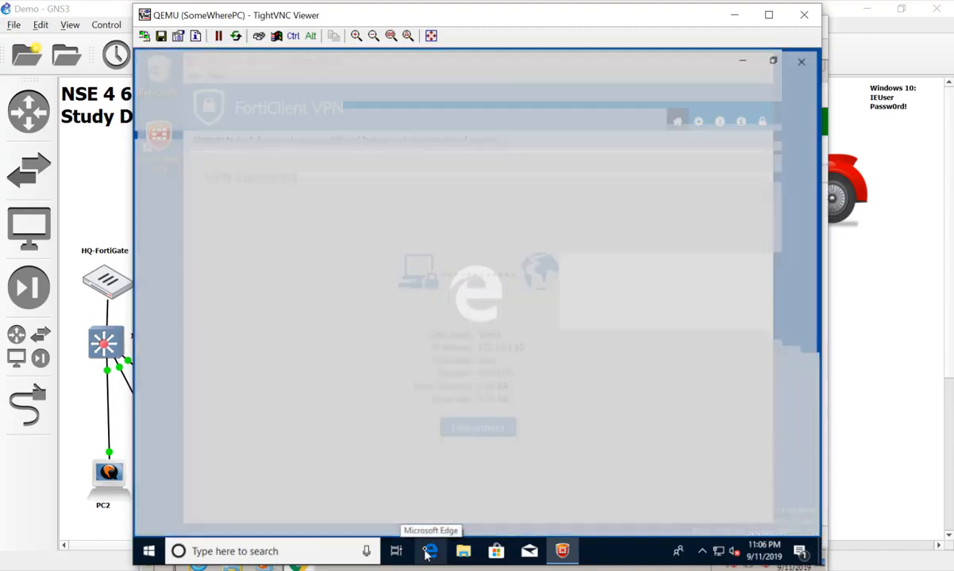
pyautogui.click(427, 553)
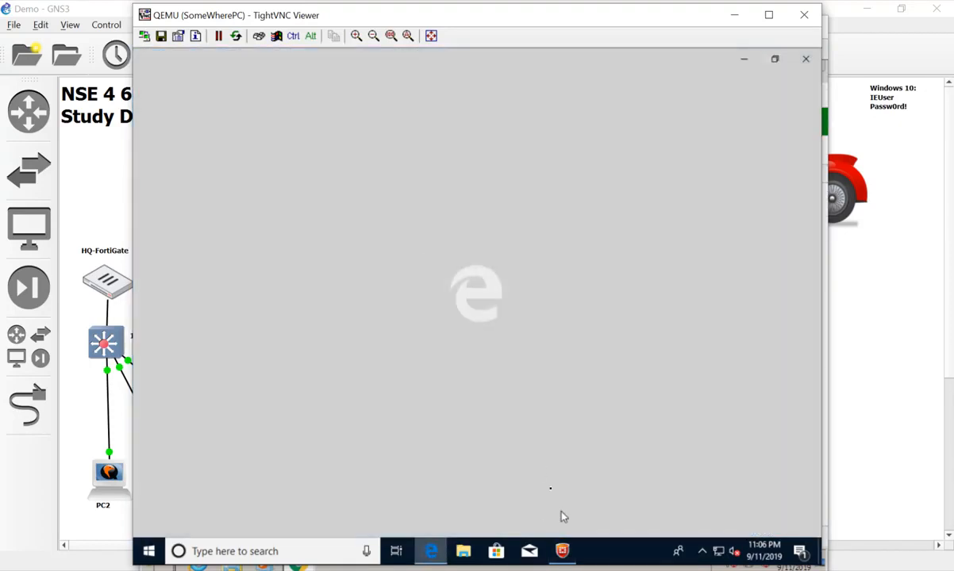
pyautogui.click(776, 61)
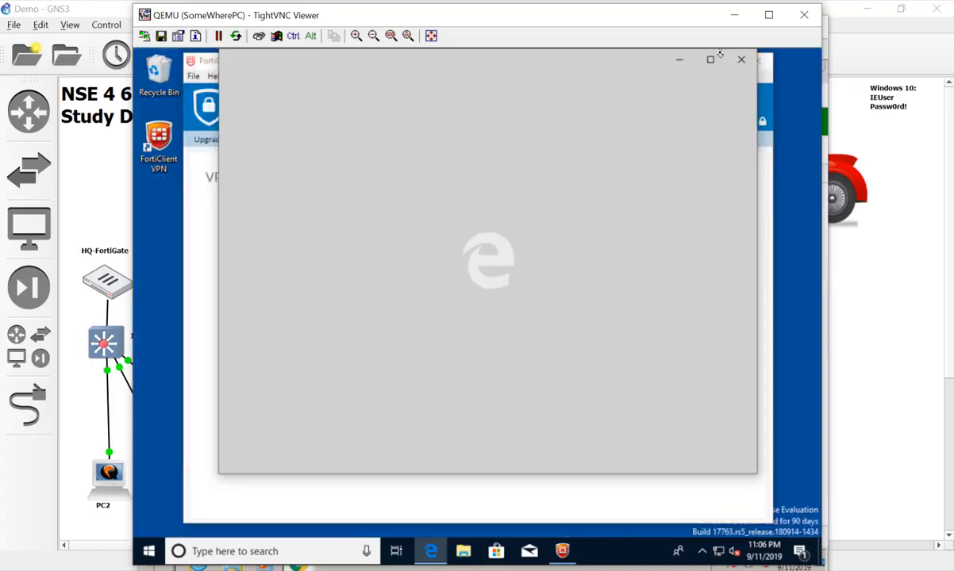
pyautogui.moveTo(585, 179); pyautogui.dragTo(575, 65)
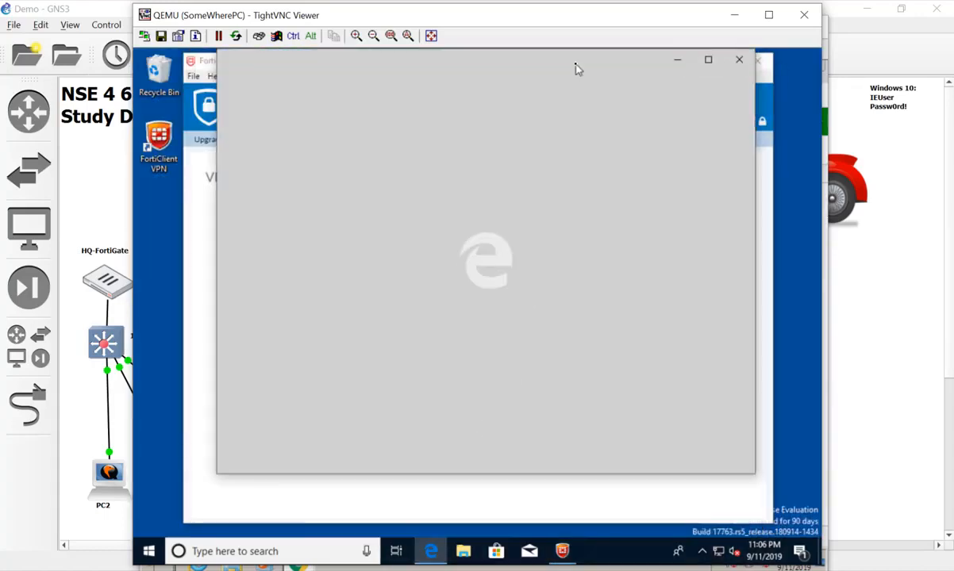
pyautogui.doubleClick(575, 65)
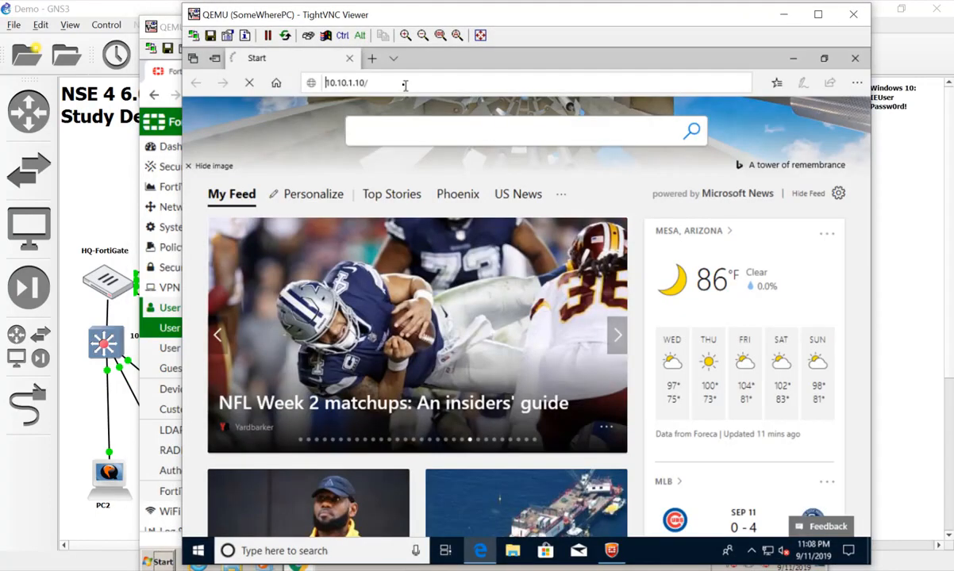
# Browse to 10.10.1.10 to load the IIS Windows Server welcome page
pyautogui.click(406, 84)
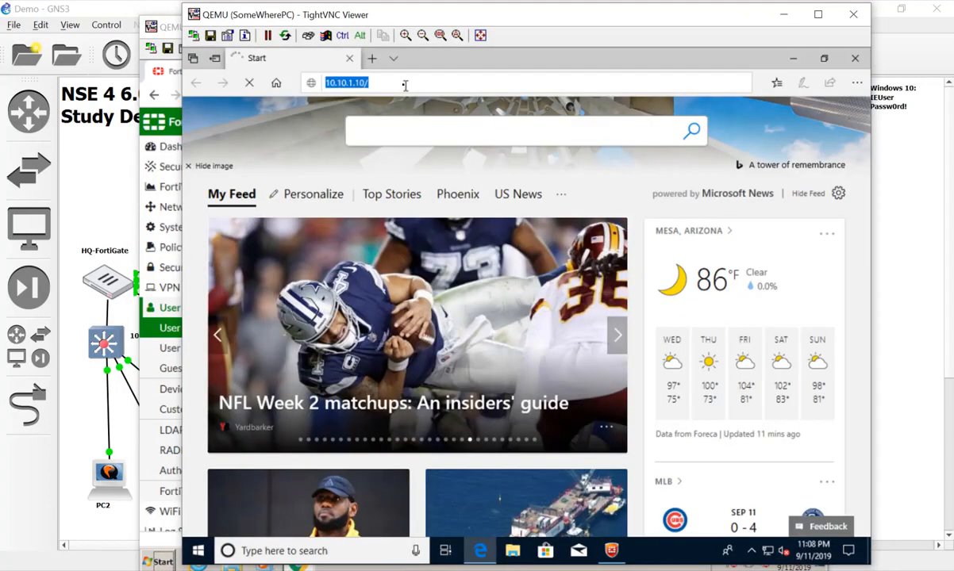
pyautogui.press('Return')
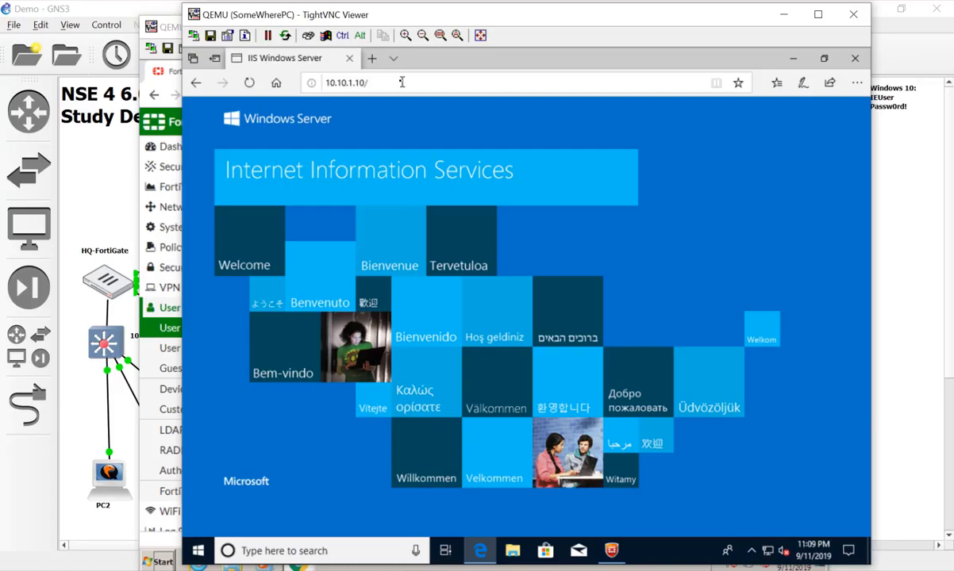
pyautogui.click(401, 82)
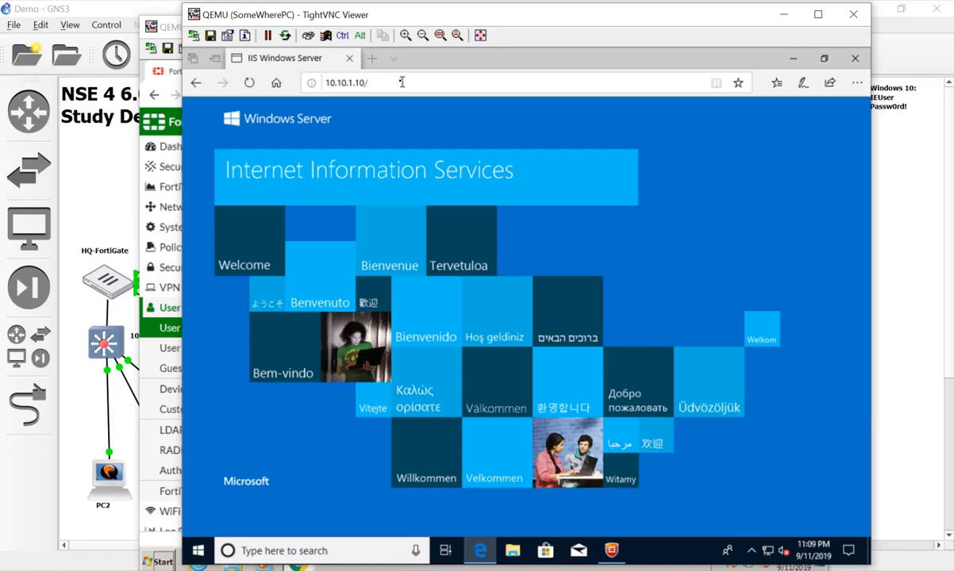